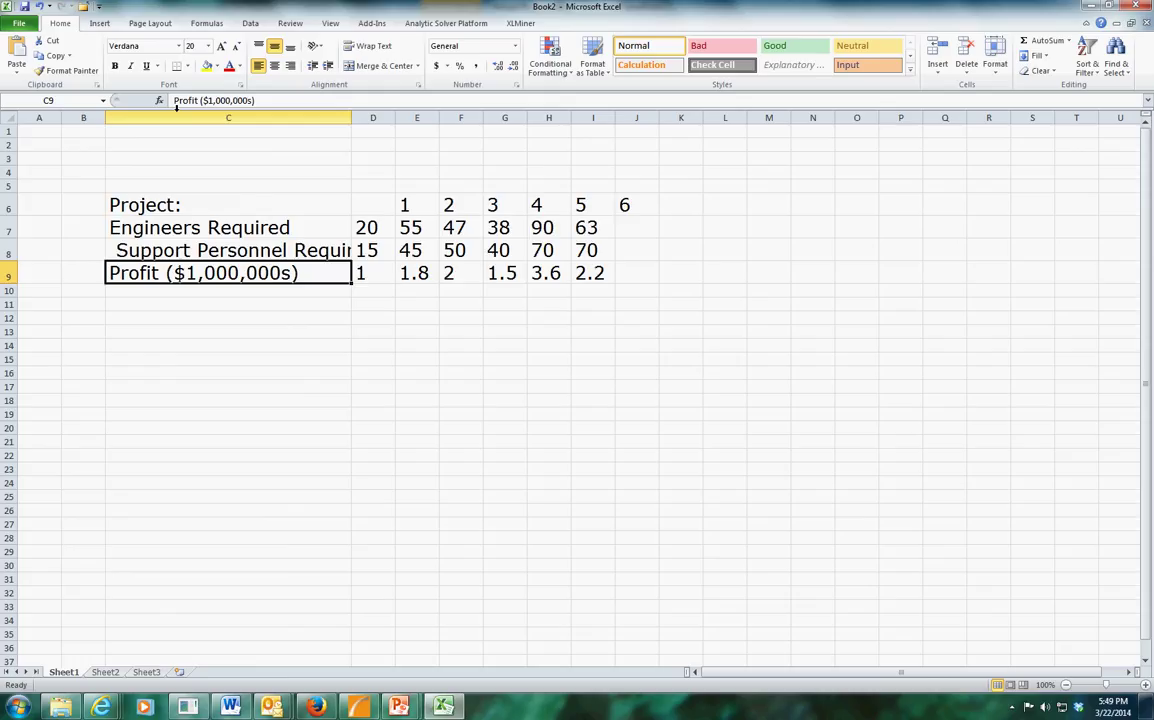
- Remove the leading space from the Support Personnel Required label in C8 and widen column C to fit it
key(Up)
click(172, 103)
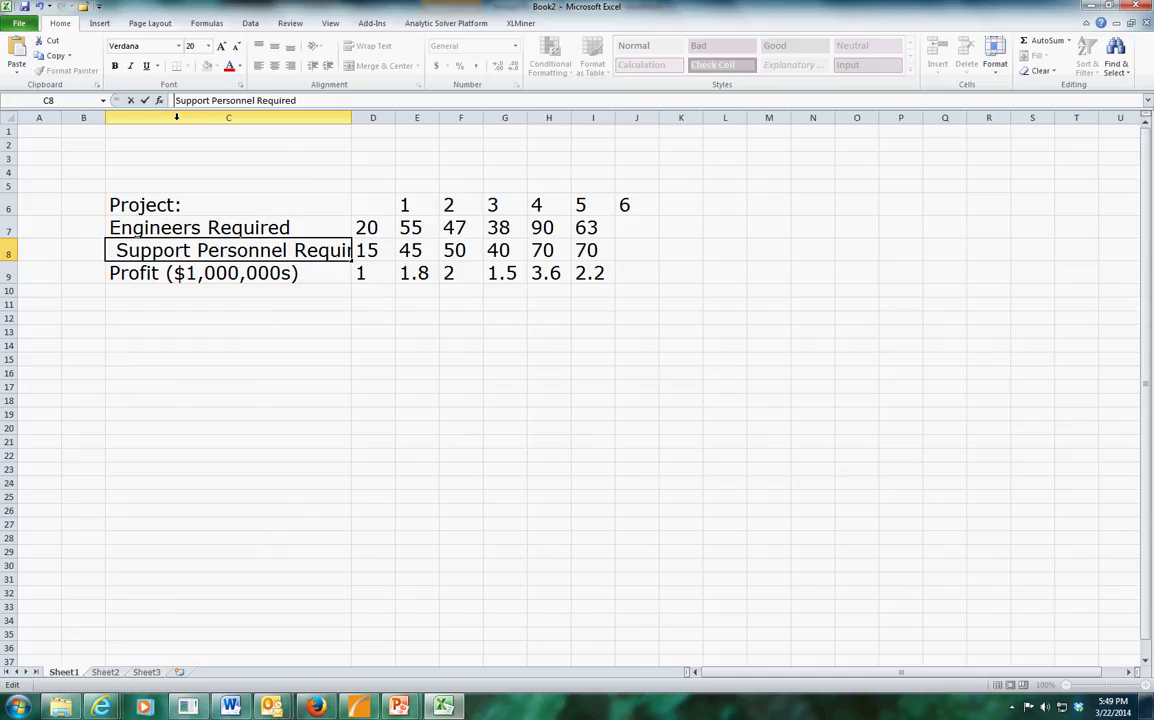
key(Delete)
key(Return)
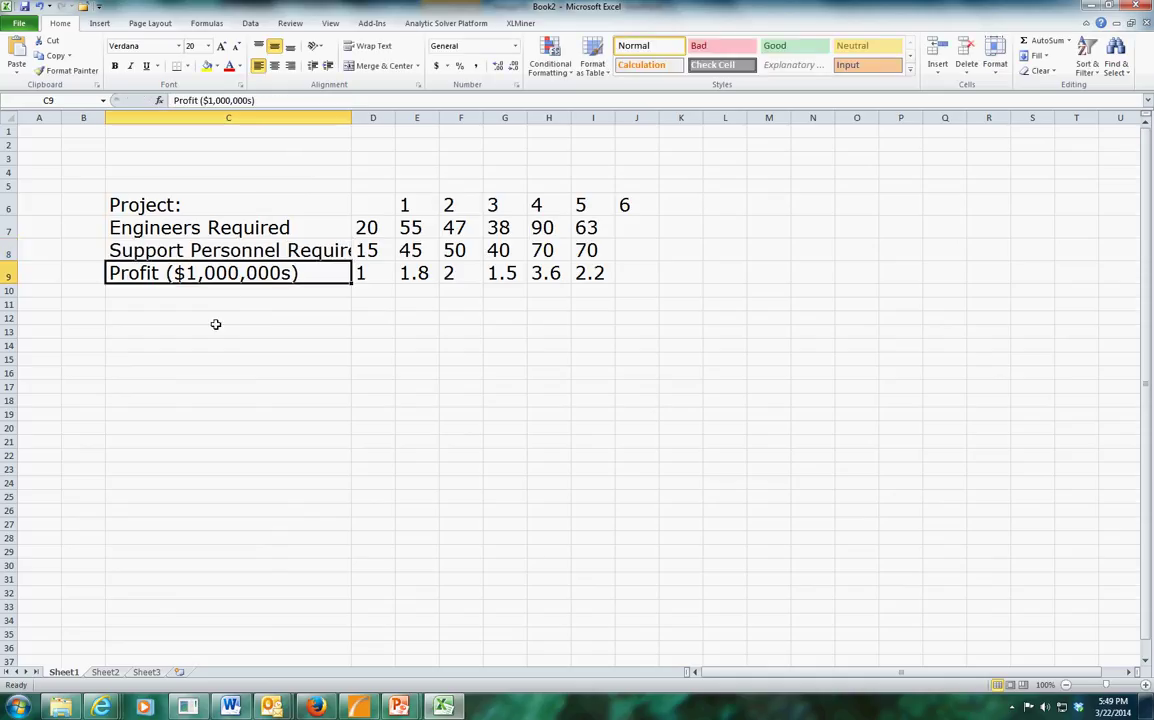
drag(351, 118, 372, 118)
- Delete the empty cell D6 with the cells shifted left, and center the table values in D6:I9
click(383, 204)
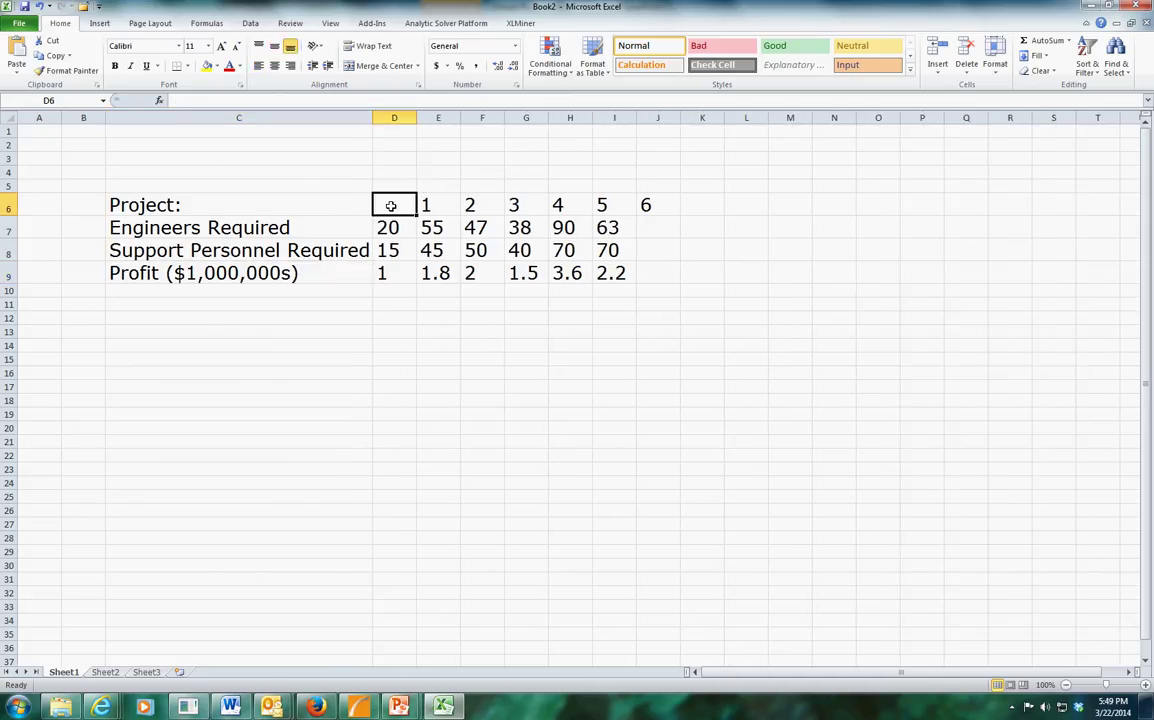
right_click(382, 203)
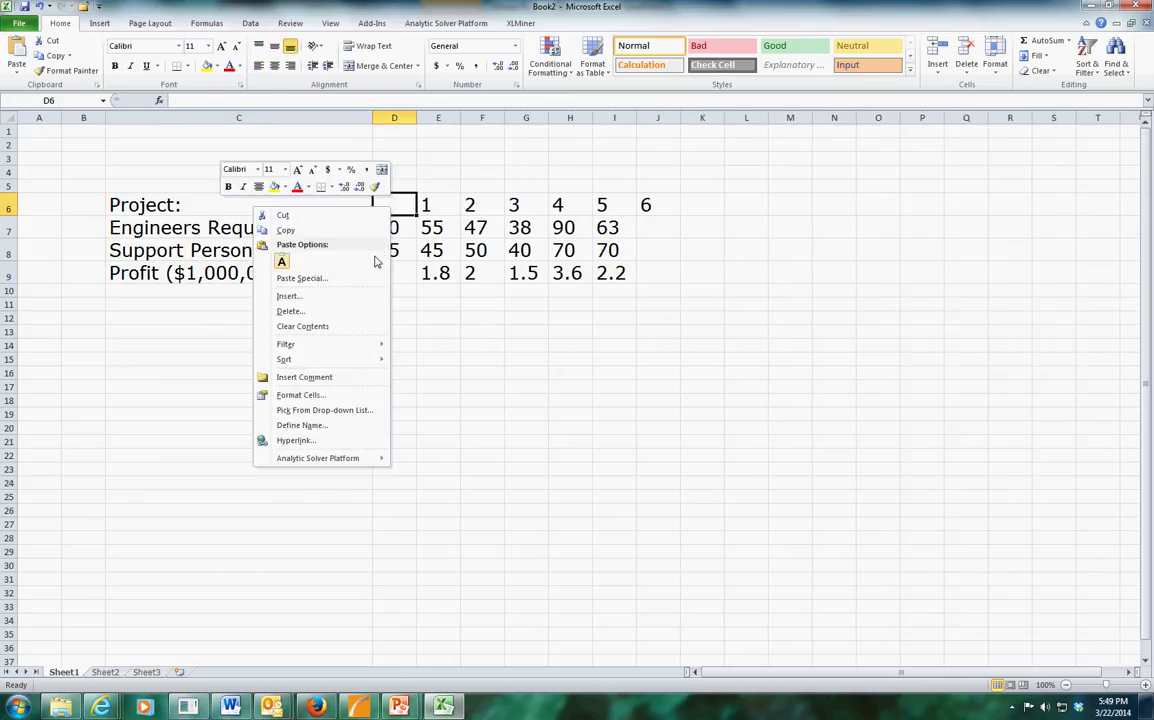
click(289, 311)
click(243, 283)
click(257, 345)
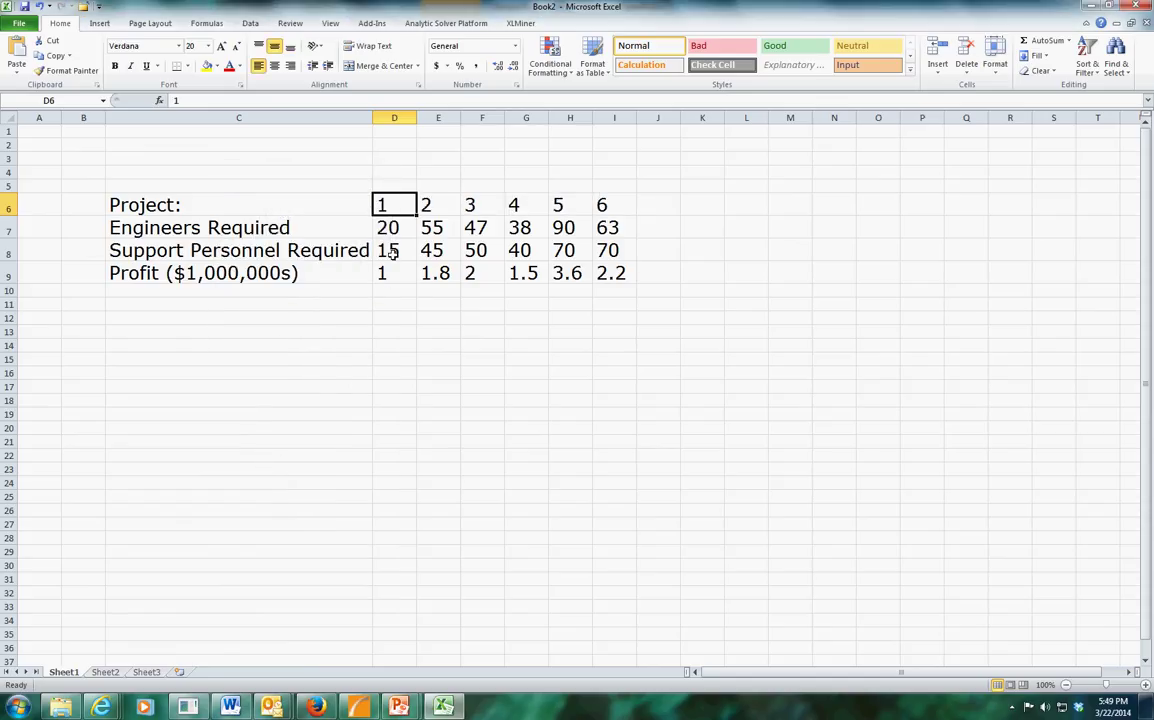
drag(392, 204, 610, 268)
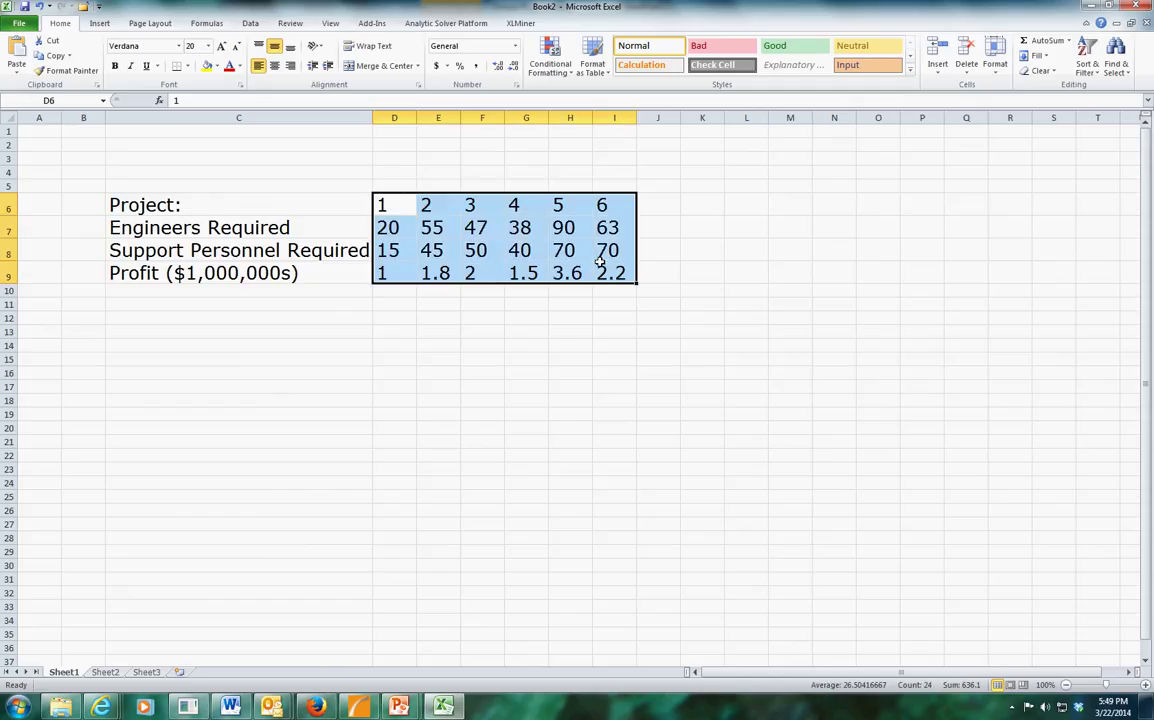
click(274, 65)
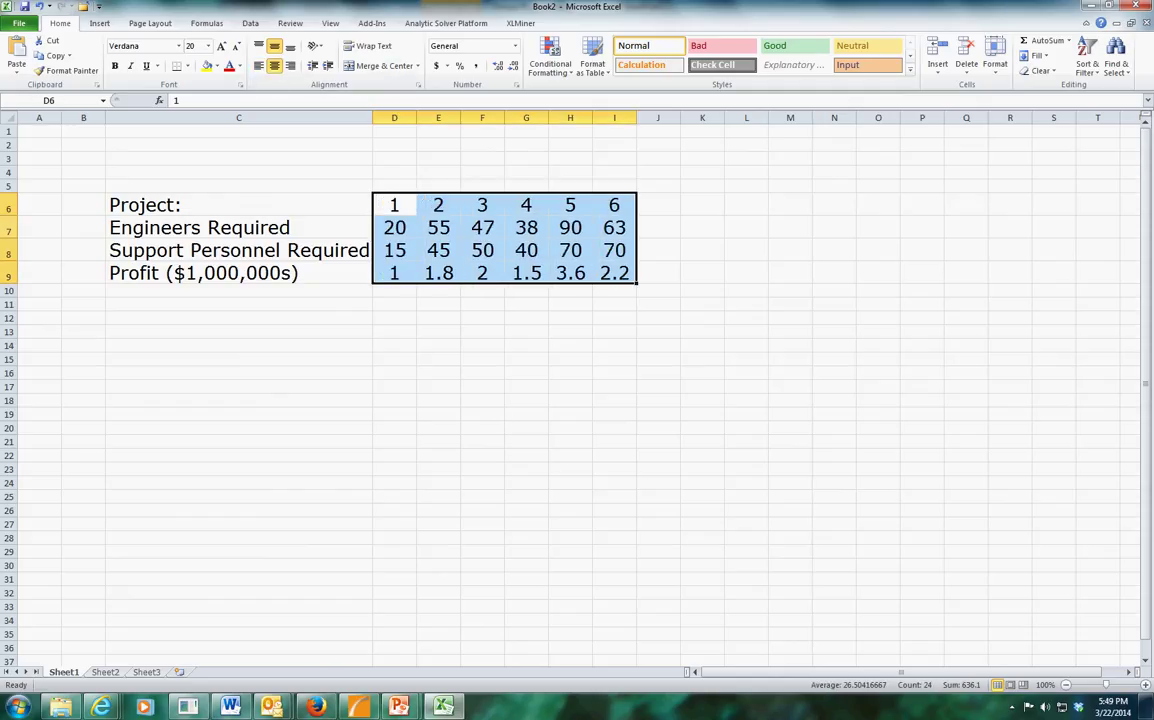
- Insert two blank rows above the Engineers Required row
drag(8, 229, 8, 252)
right_click(10, 247)
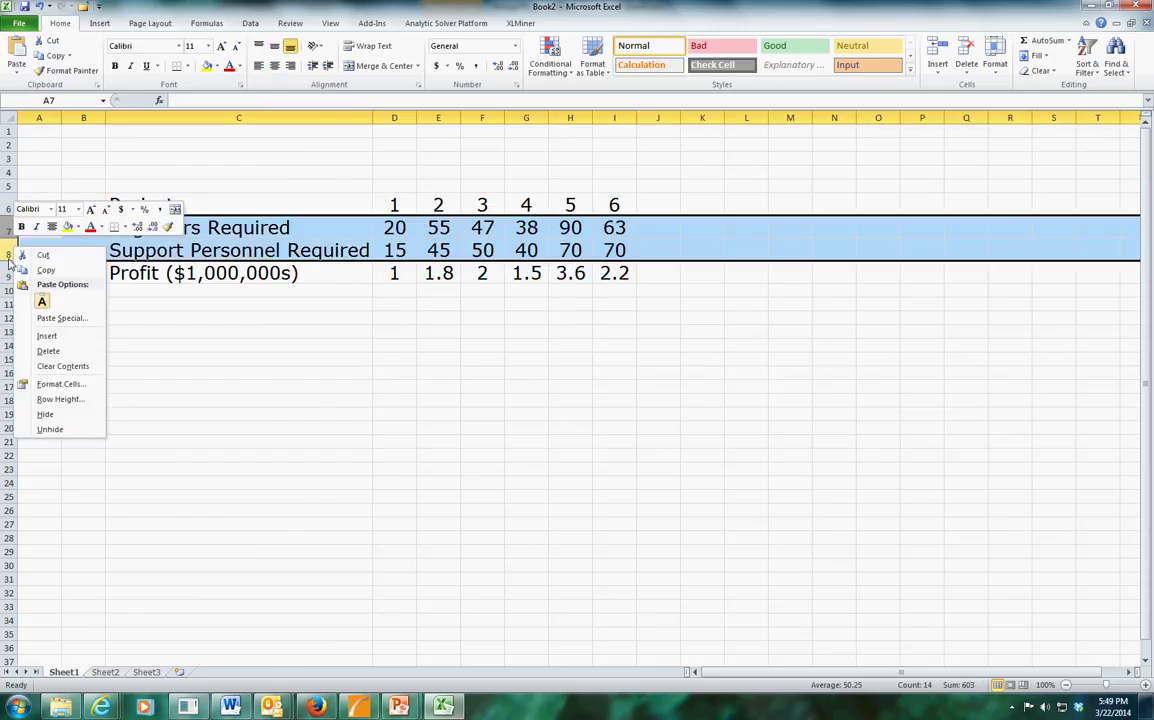
click(45, 337)
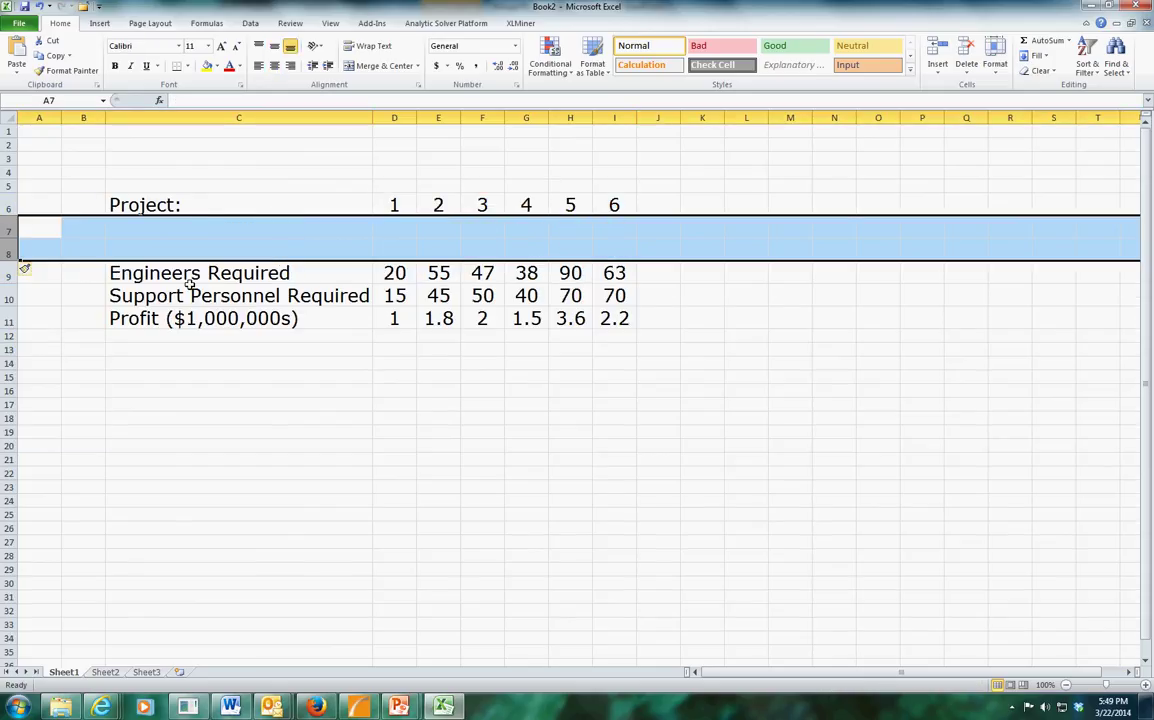
- Format cells D7:I7 under the project numbers with a light yellow custom fill and all borders
drag(396, 238, 614, 227)
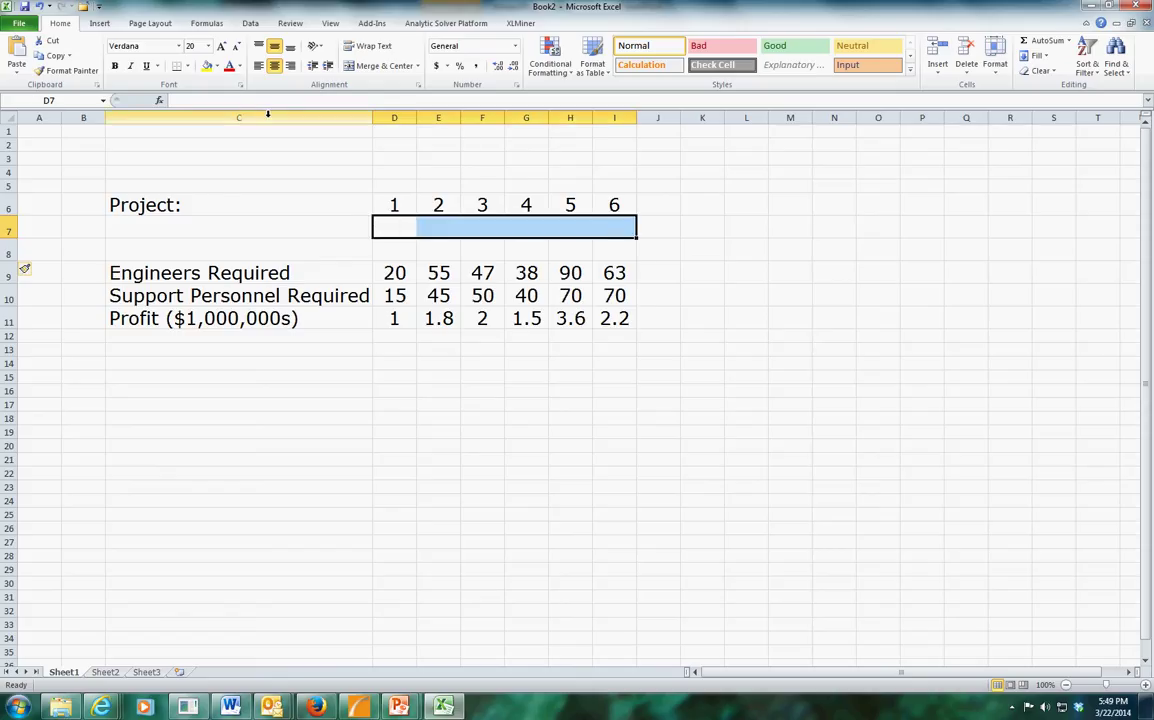
click(216, 66)
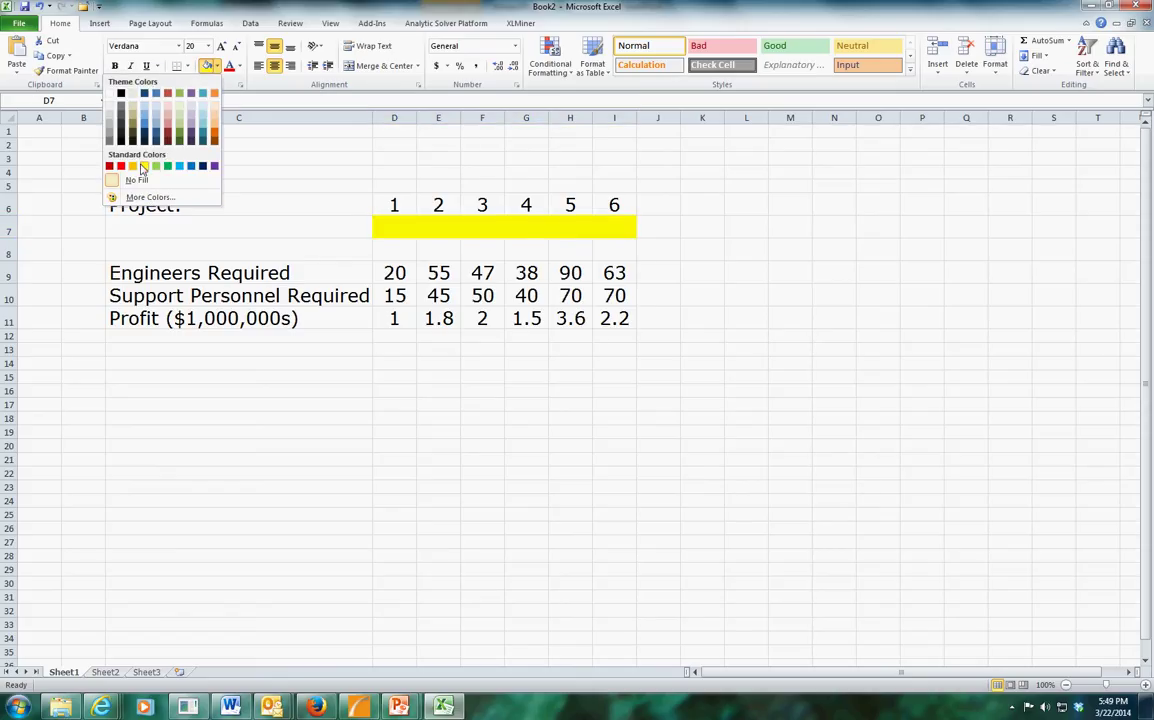
click(135, 198)
click(836, 410)
click(960, 316)
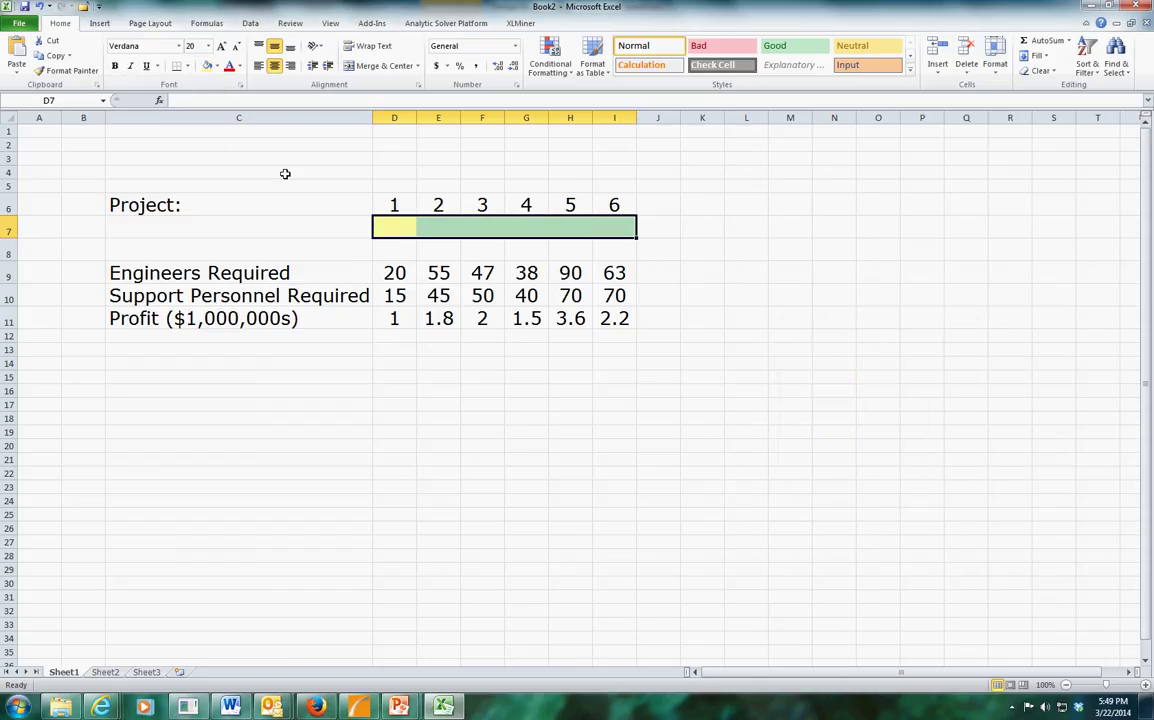
click(187, 66)
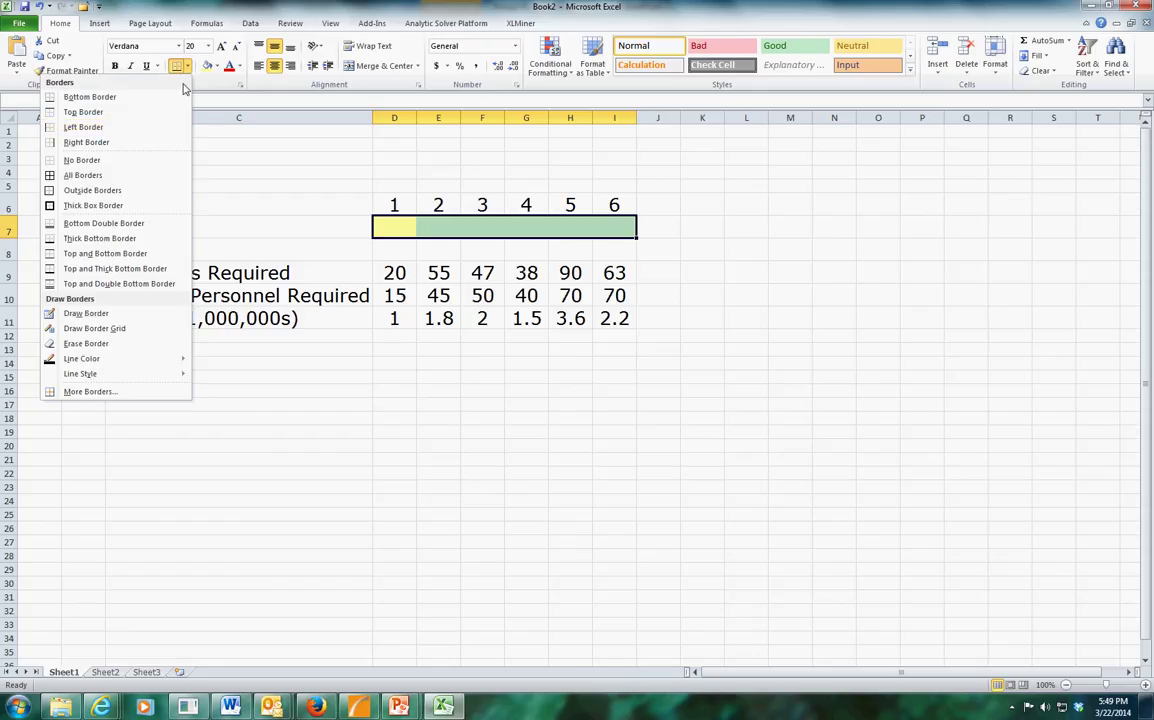
click(83, 175)
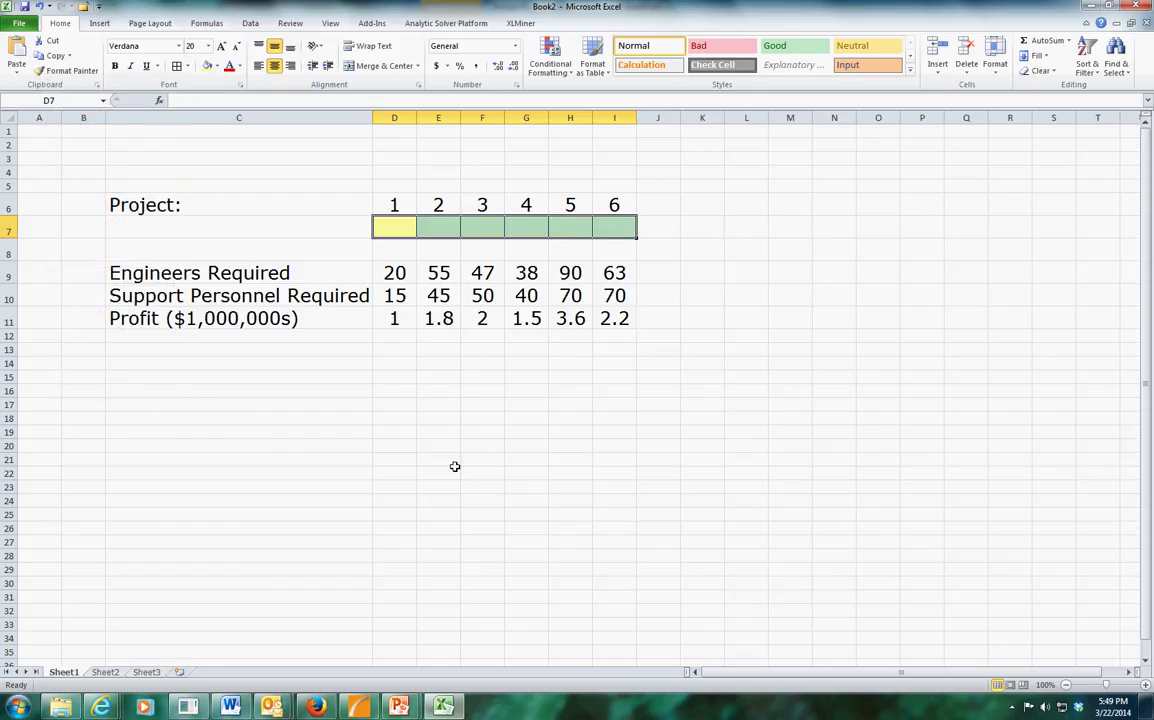
click(469, 413)
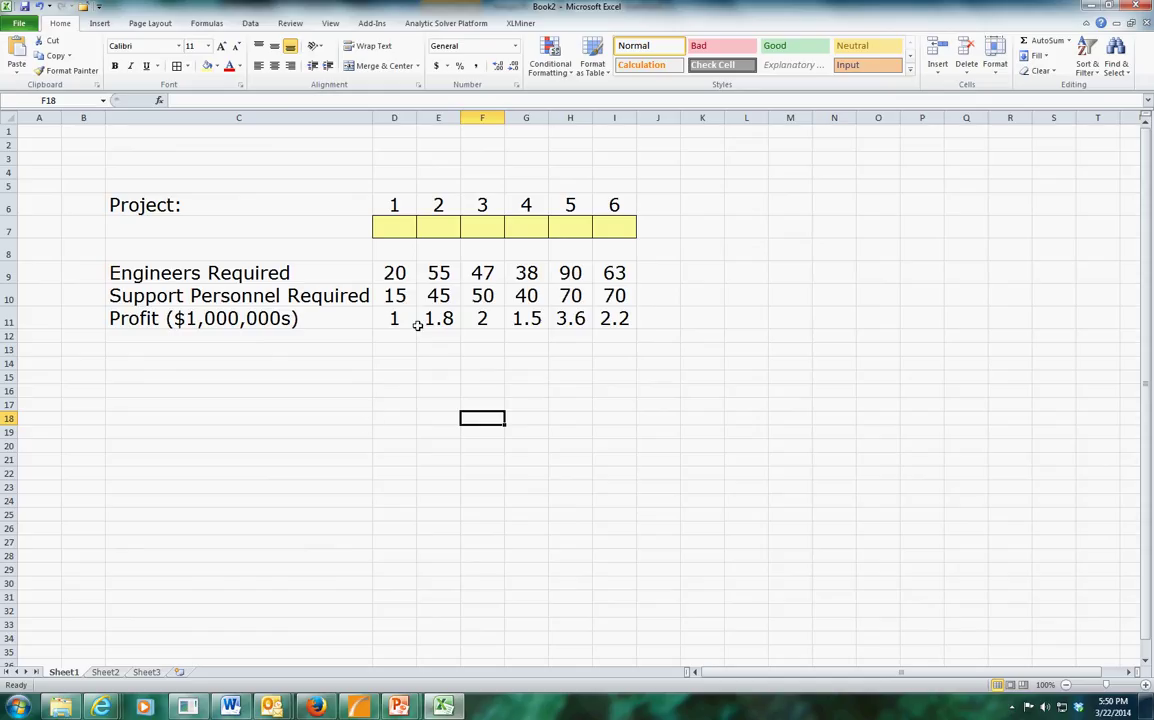
- Move the Profit ($1,000,000s) row directly above the Engineers Required row by inserting the cut cells
click(12, 318)
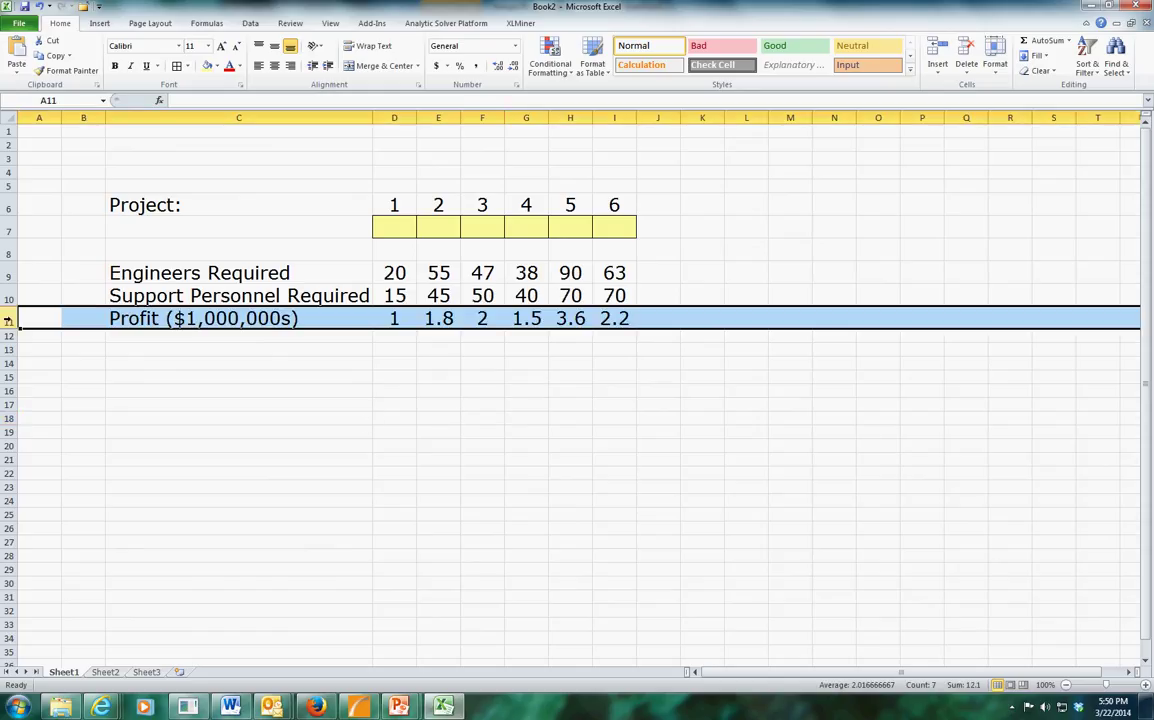
right_click(9, 320)
click(41, 328)
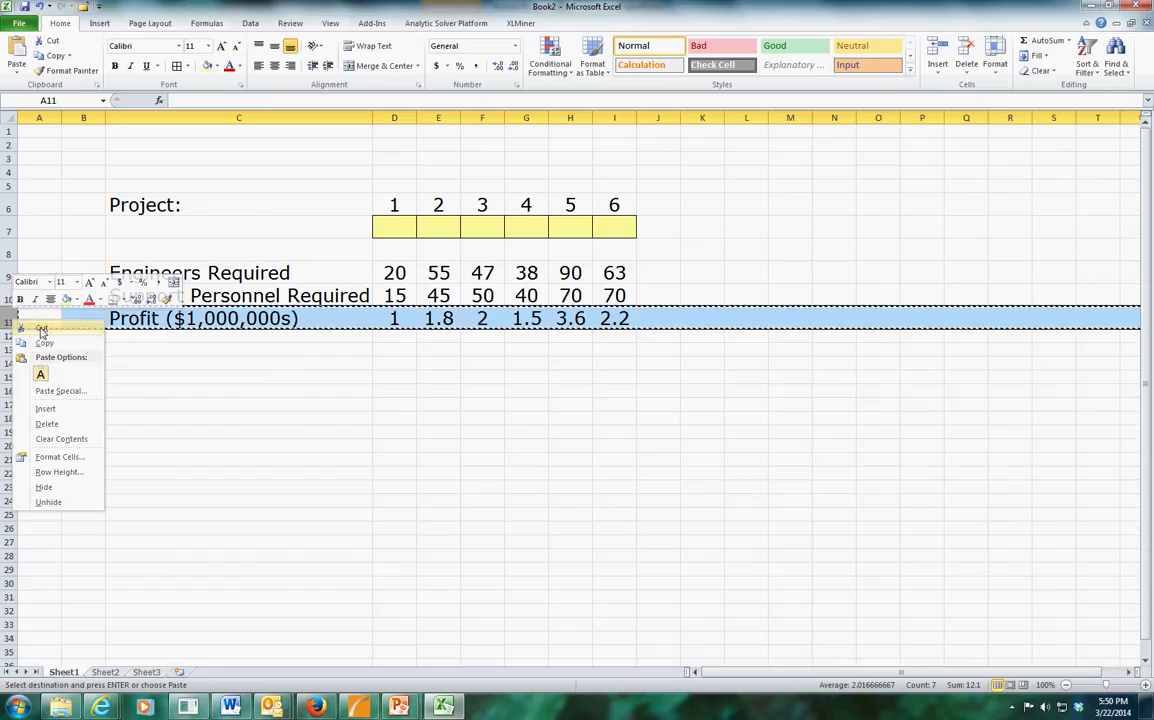
click(7, 273)
right_click(7, 273)
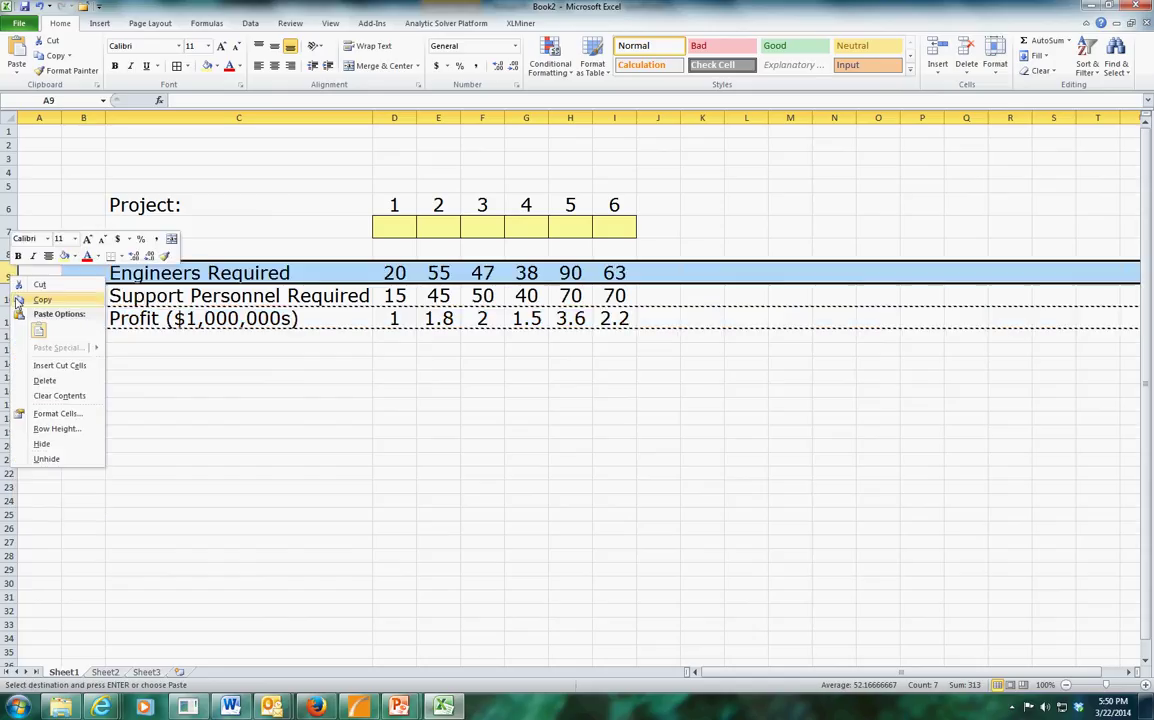
click(41, 366)
- Insert one blank row between the Profit row and the Engineers Required row
click(7, 297)
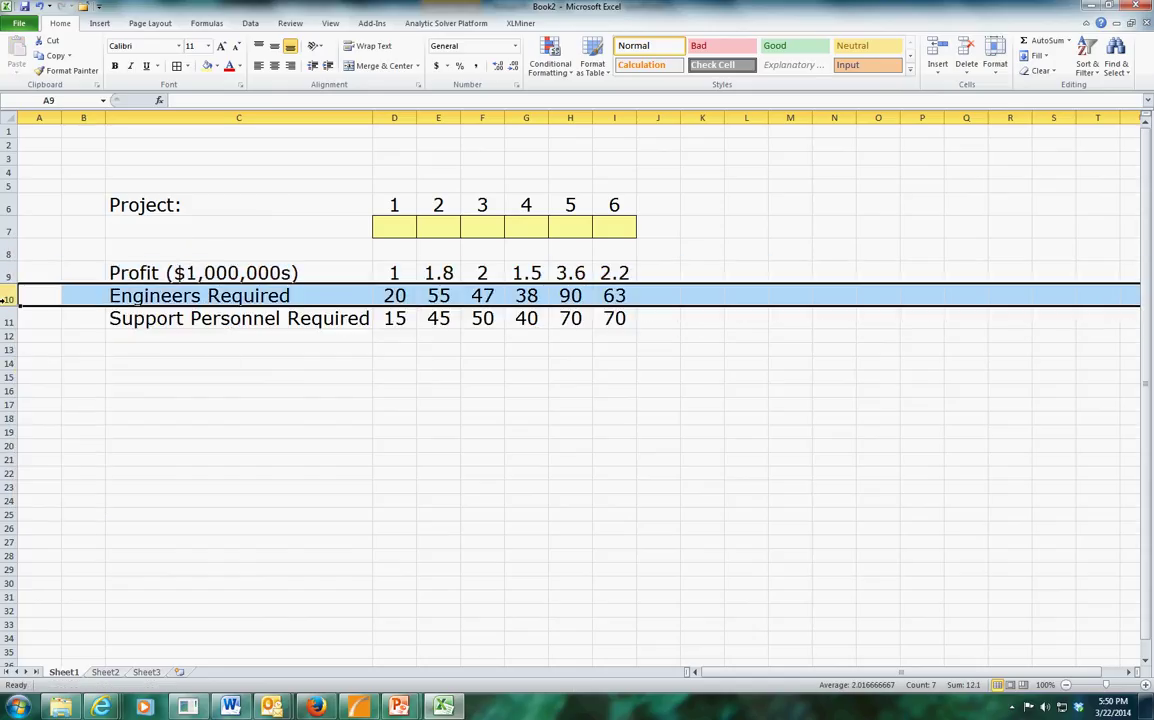
right_click(7, 298)
click(41, 391)
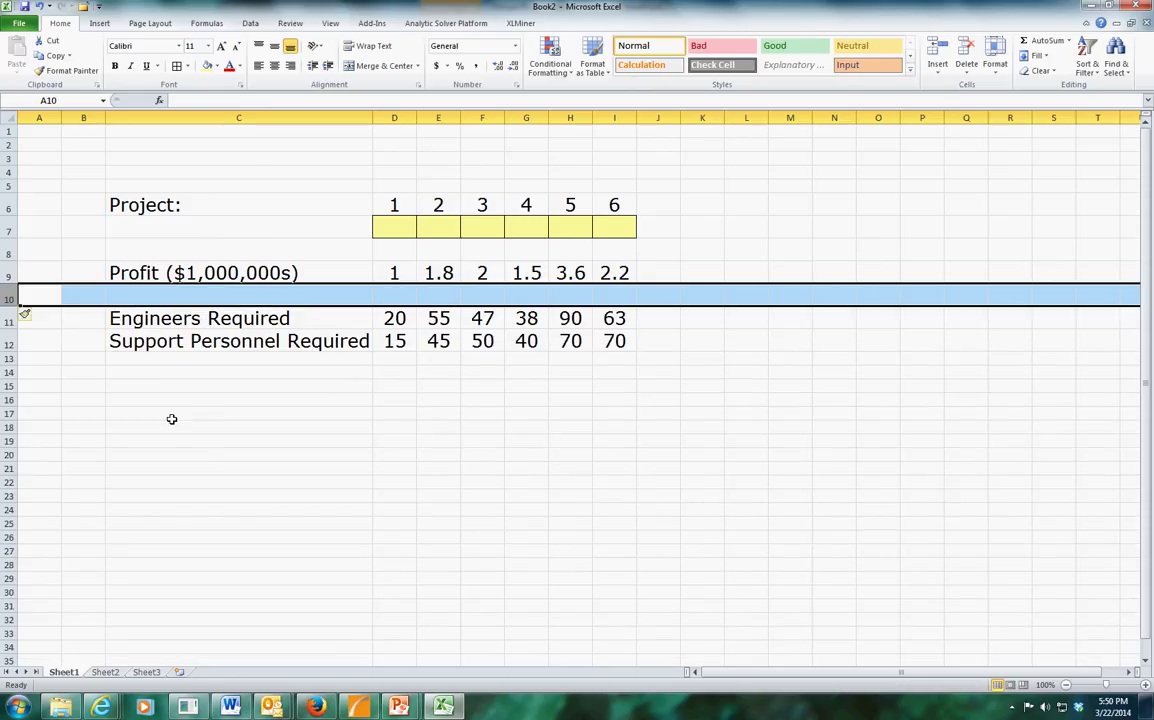
- Enter the label "Constraints" in A11, beside the Engineers Required row
click(47, 320)
text(C)
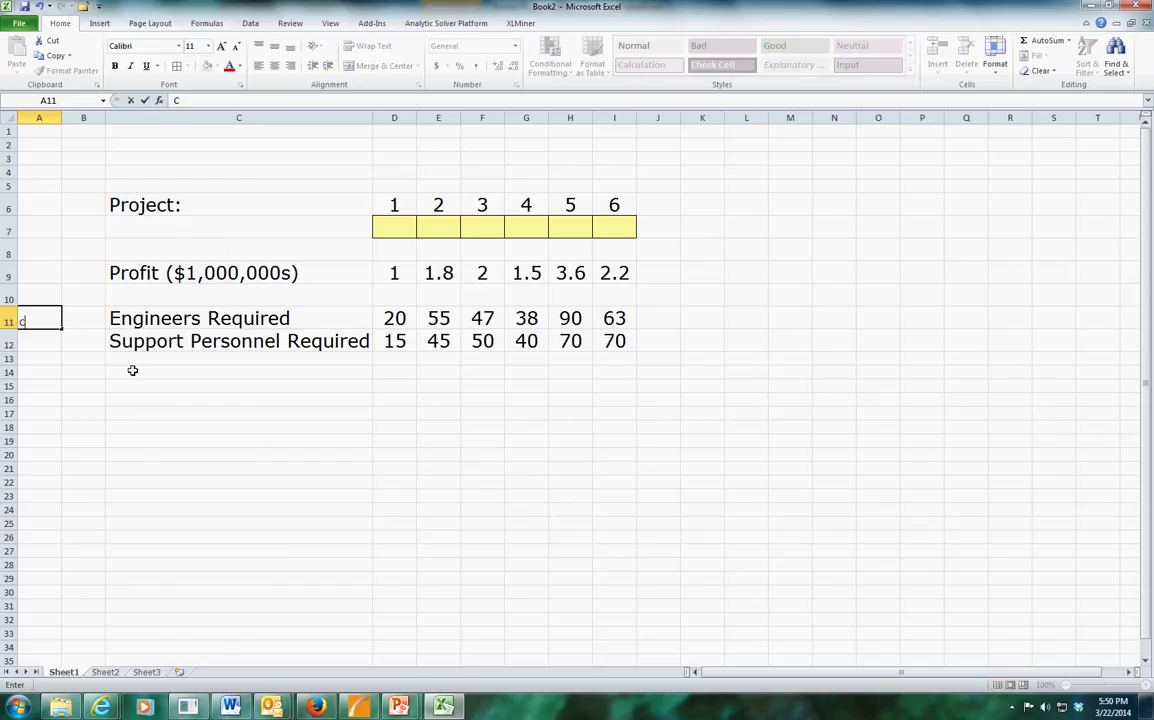
text(onstraints)
key(Return)
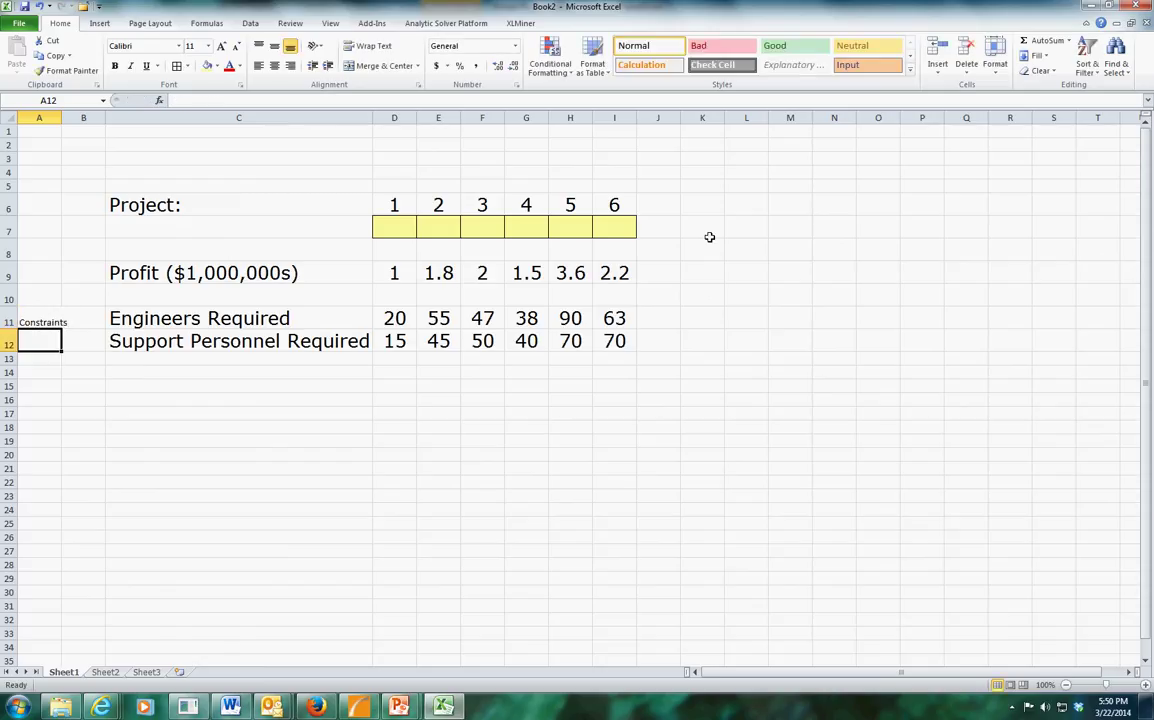
- Enter =SUMPRODUCT($D$7:$I$7,D9:I9) in K9, with the yellow cells as an absolute reference, to total the profit
click(713, 274)
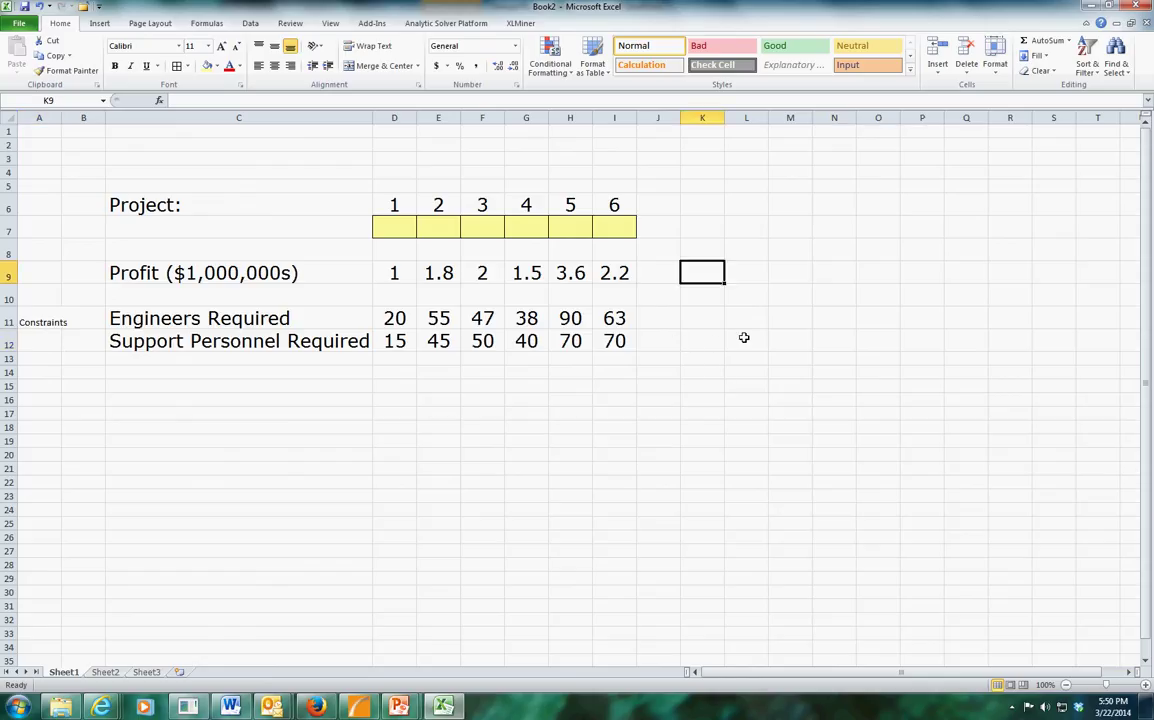
text(=sum)
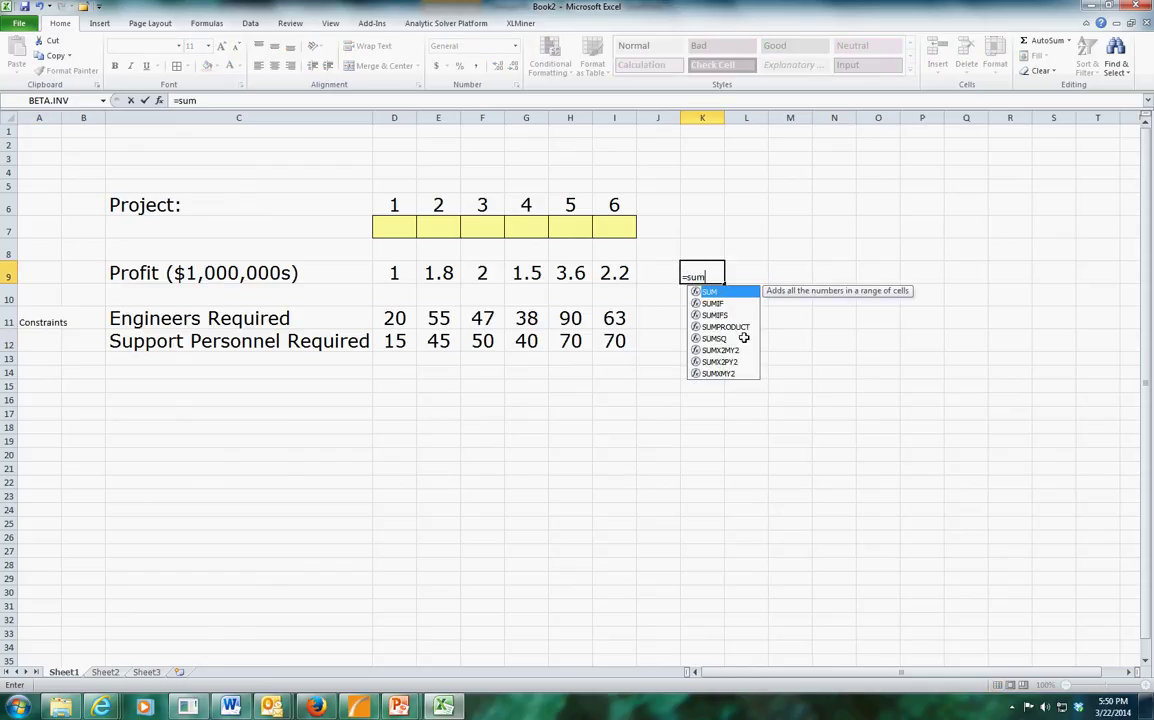
text(product()
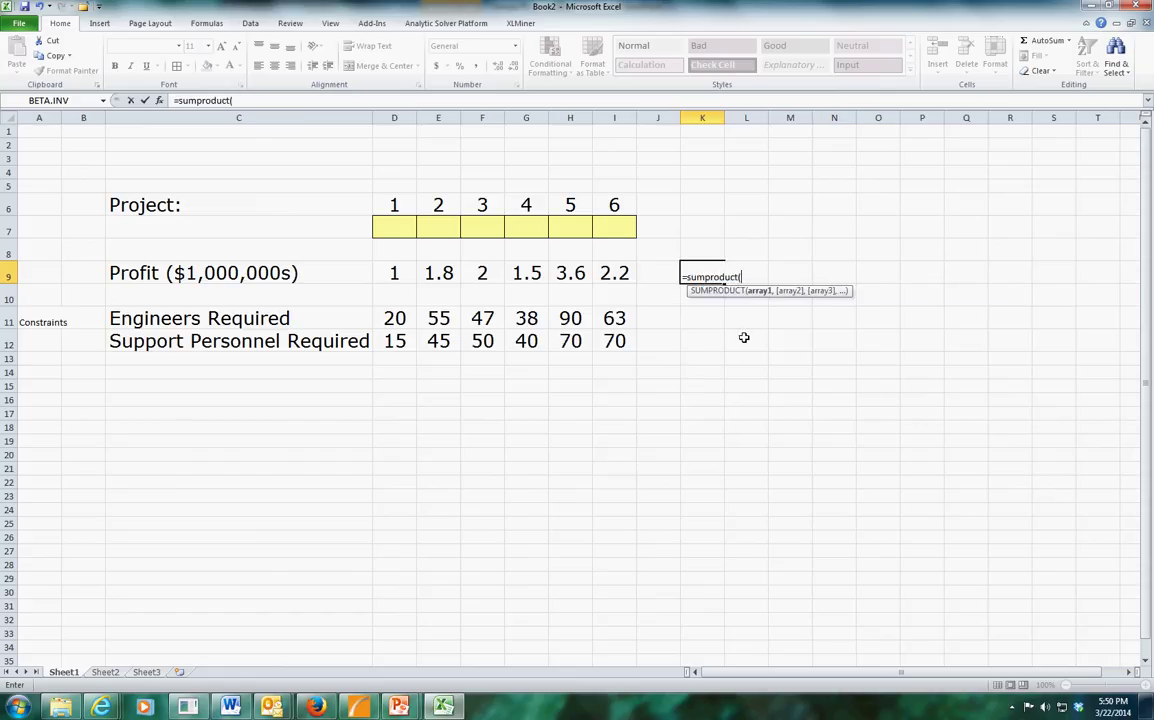
drag(407, 227, 620, 228)
key(F4)
text(,)
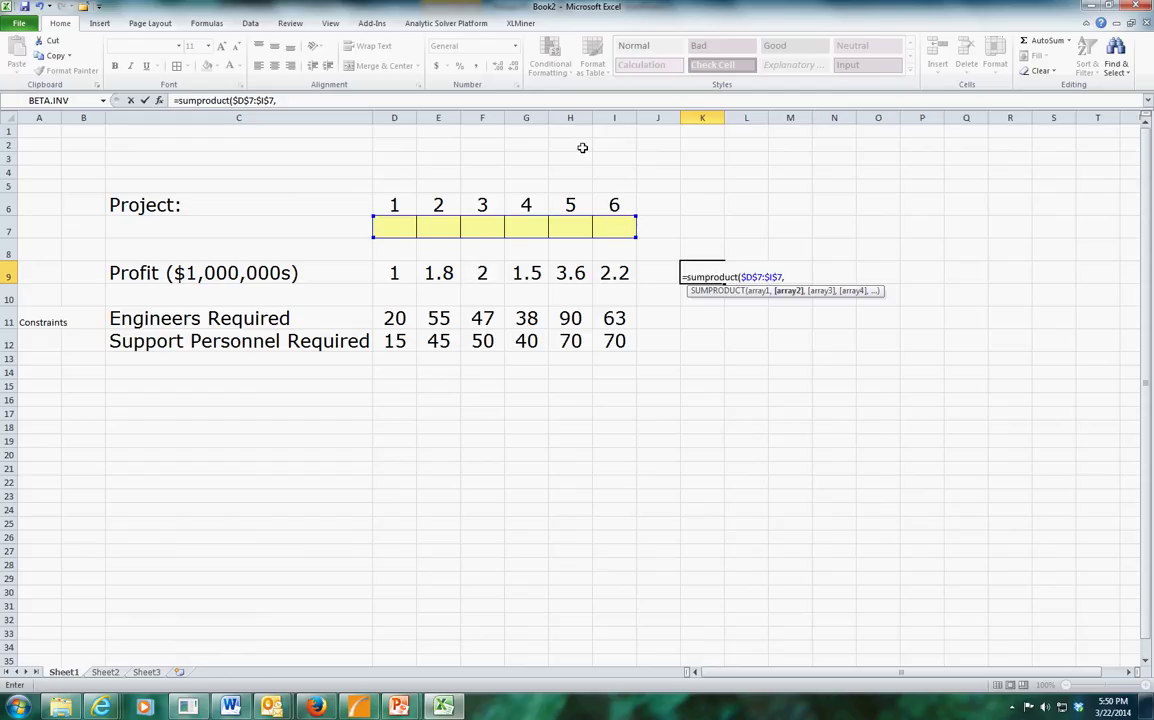
drag(390, 268, 607, 277)
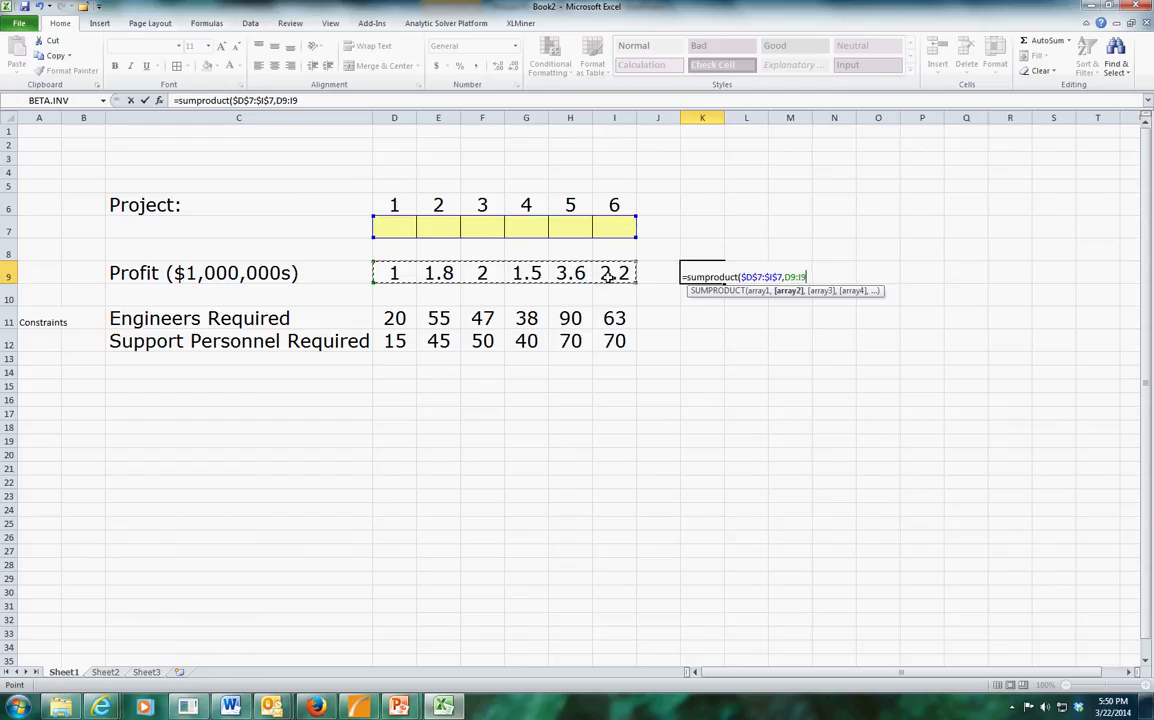
text())
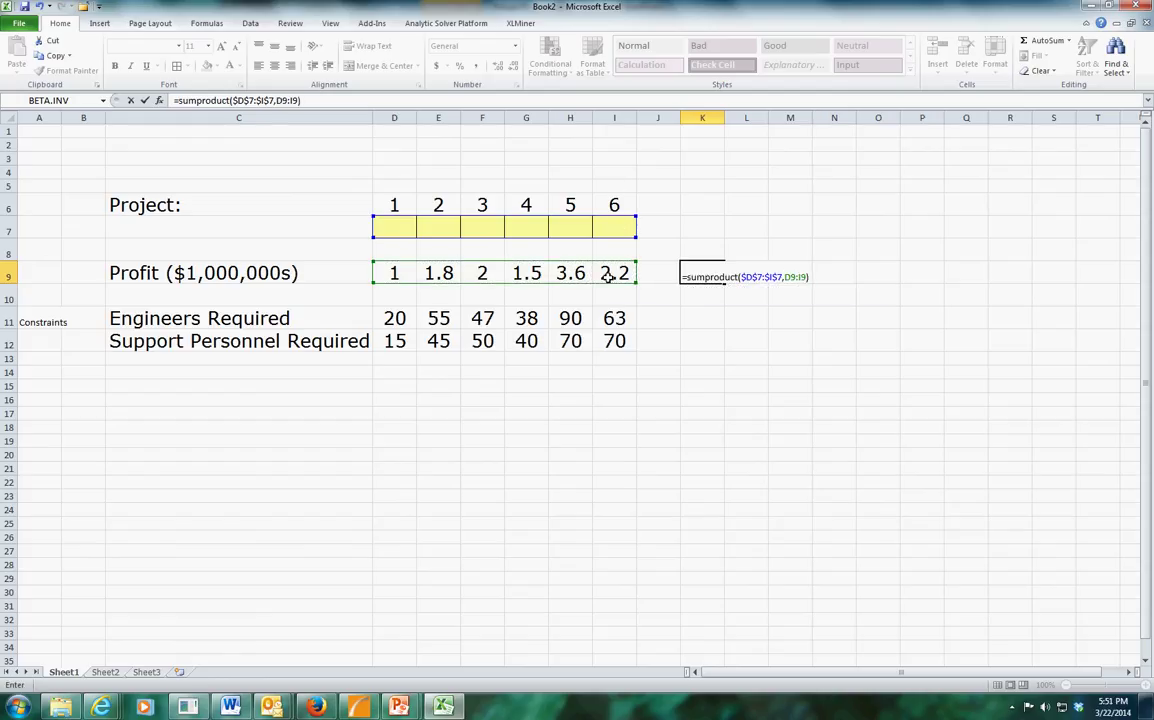
key(Return)
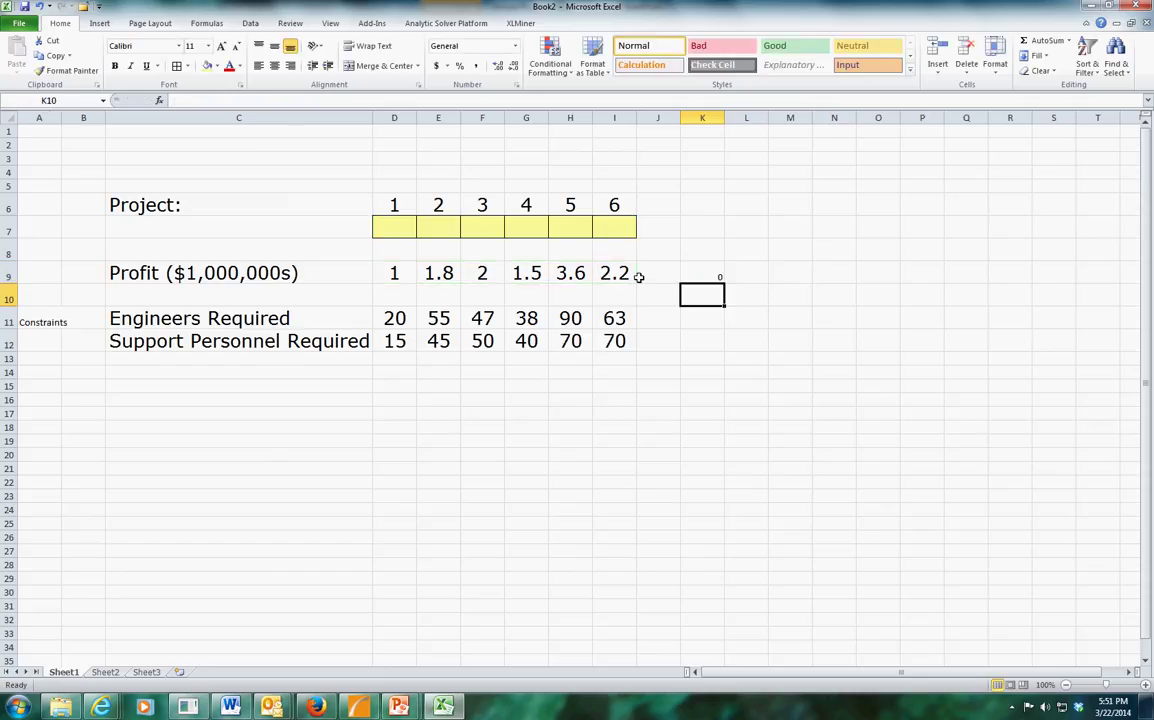
- Increase the font size of the profit formula in K9 to 20
click(692, 271)
click(222, 47)
click(222, 47)
click(222, 47)
click(222, 47)
click(222, 47)
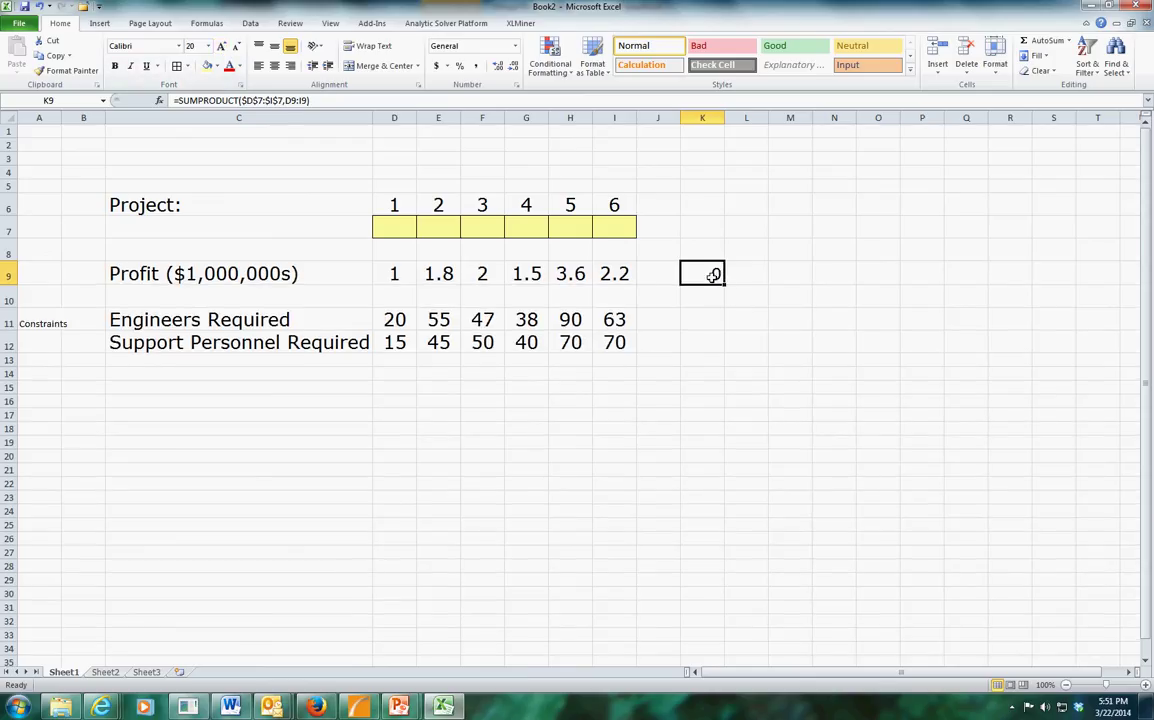
key(ctrl+c)
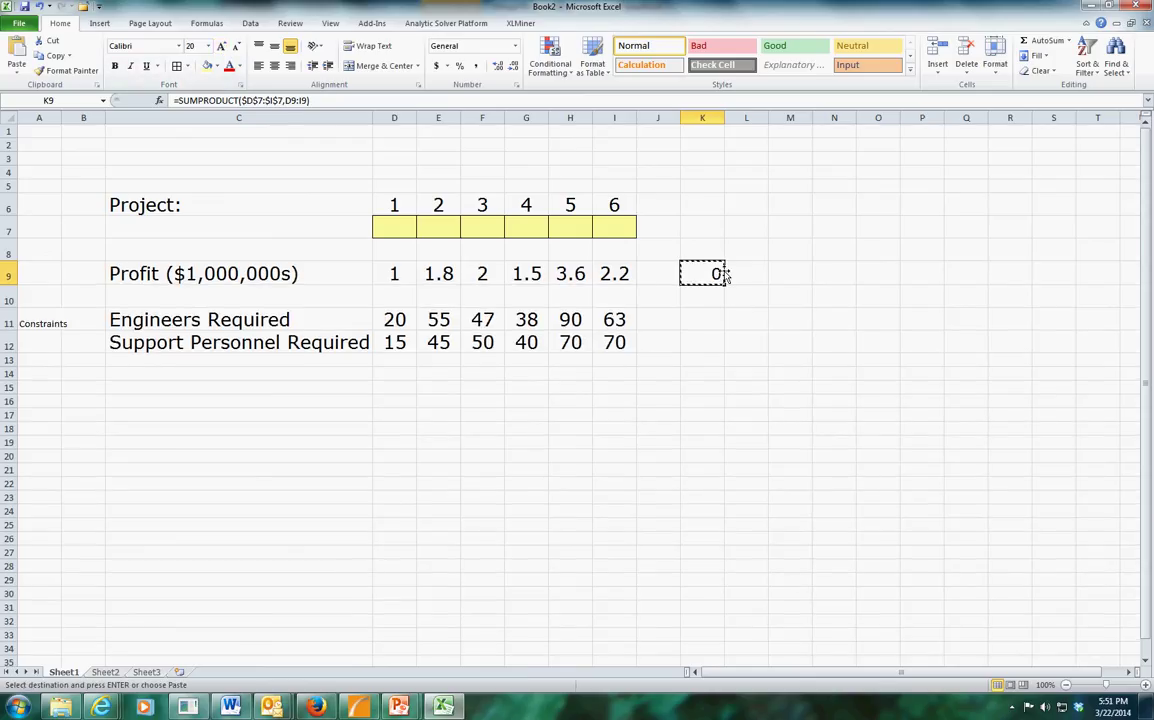
click(703, 322)
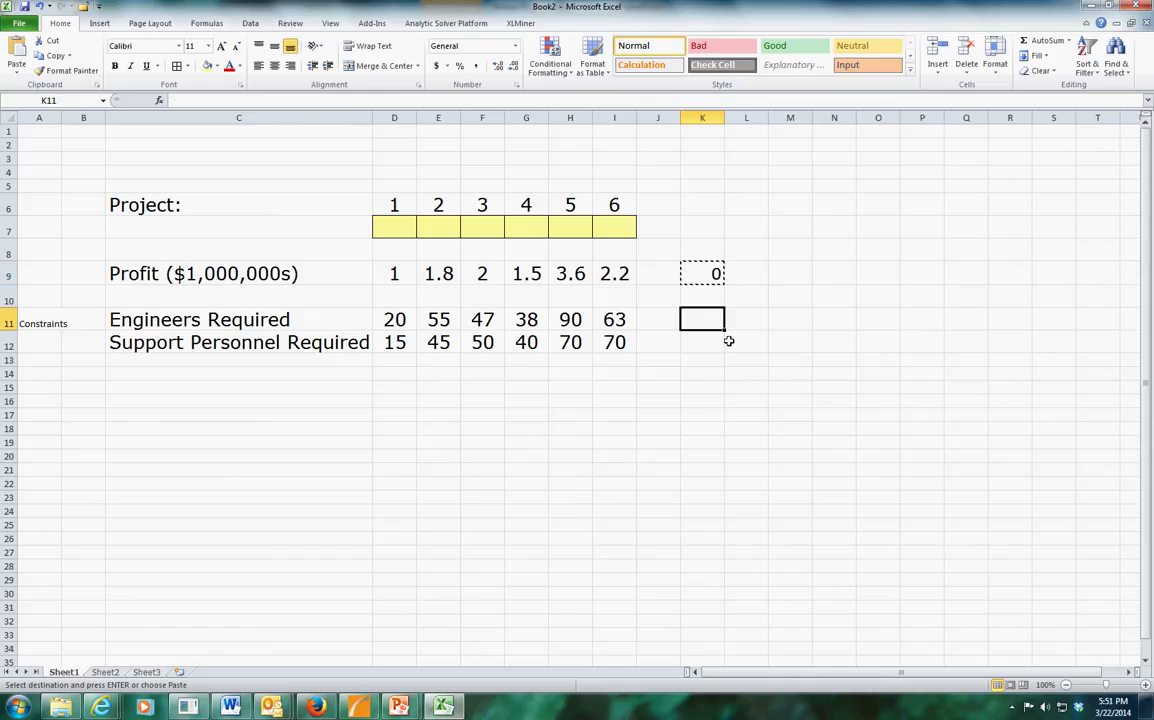
drag(726, 333, 727, 404)
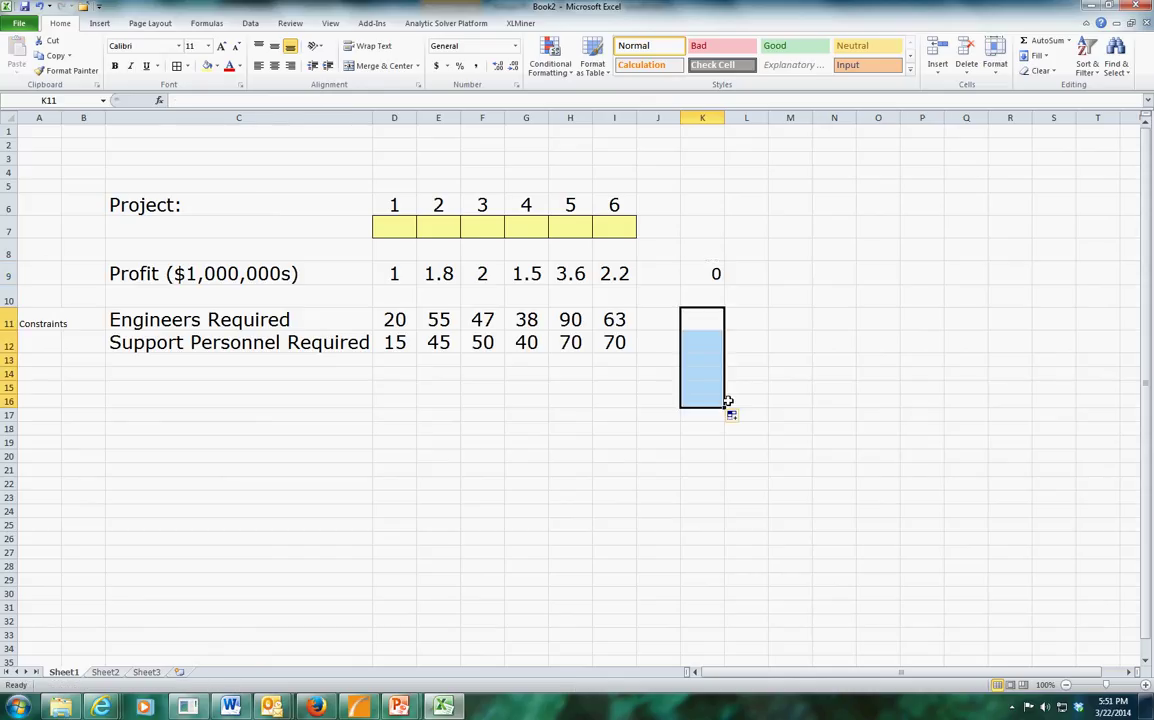
- Copy the SUMPRODUCT formula from K9 into K11 for the Engineers Required row
click(715, 273)
key(ctrl+c)
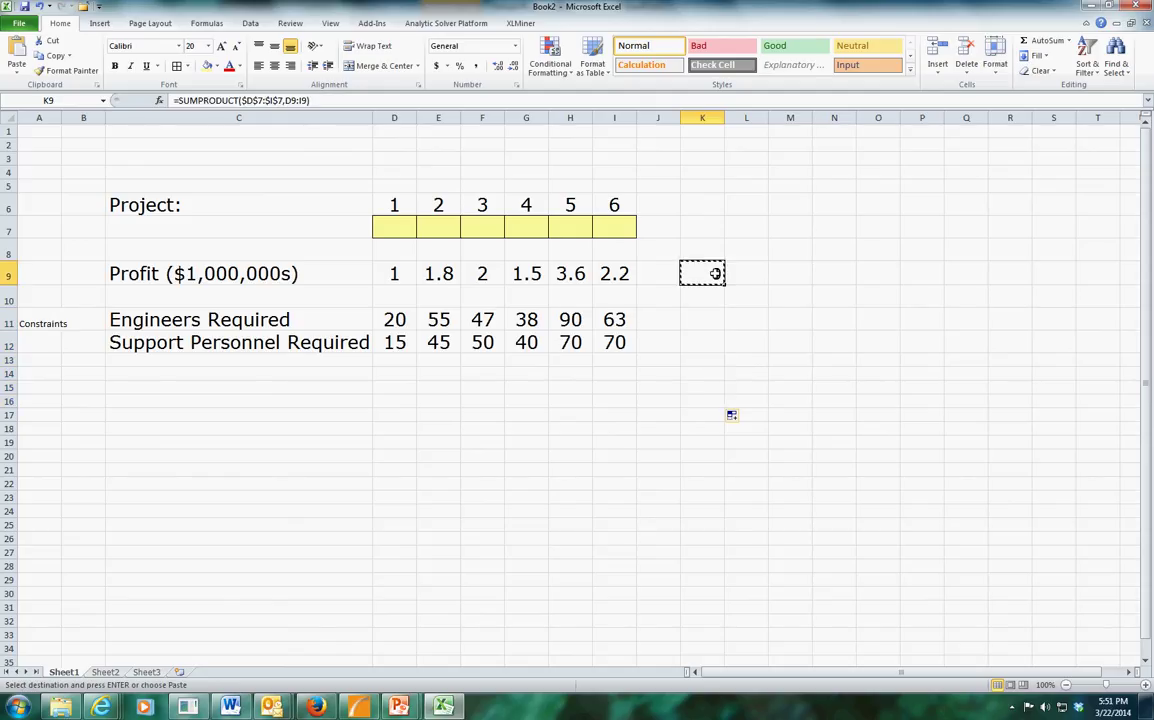
key(Down)
key(Down)
key(ctrl+v)
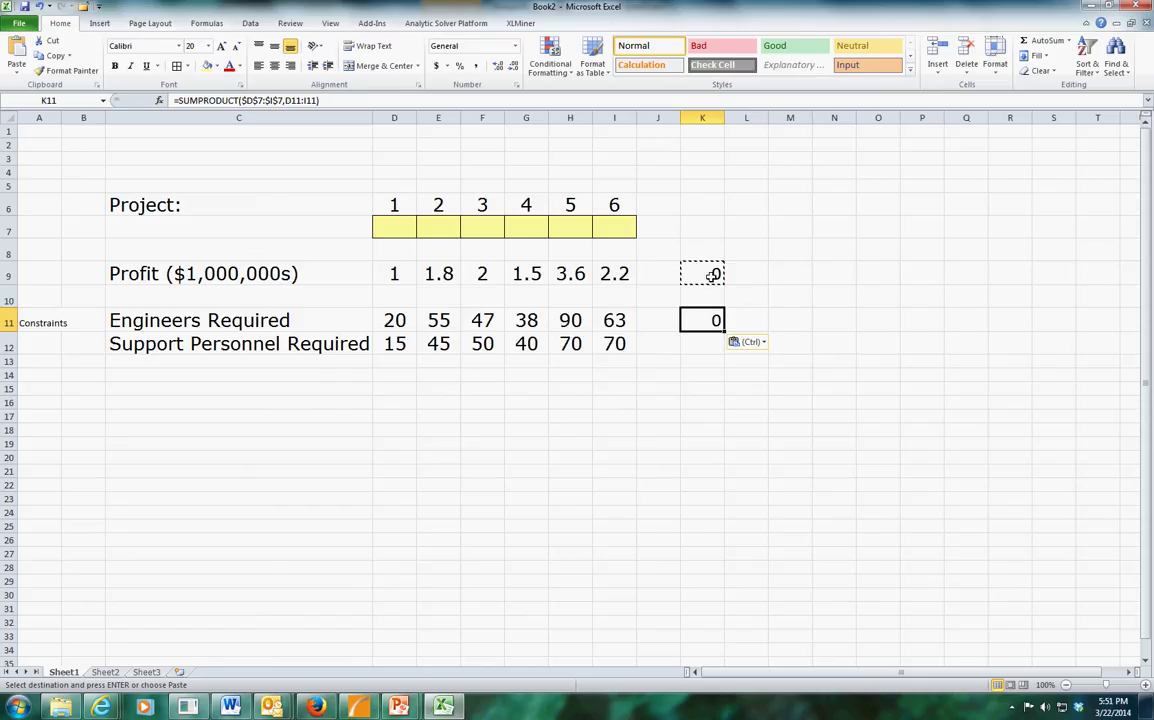
- Fill the SUMPRODUCT formula from K11 down through K16
drag(724, 332, 723, 407)
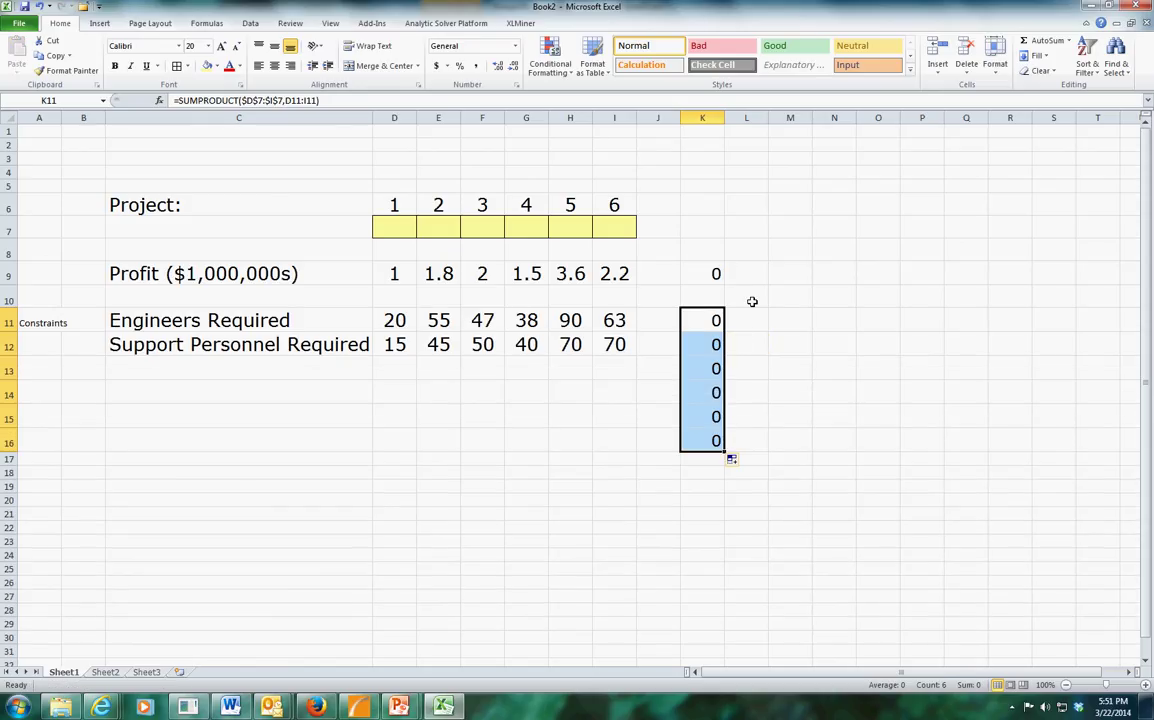
- Format the profit total in K9 with the accounting dollar format and an orange fill
click(711, 270)
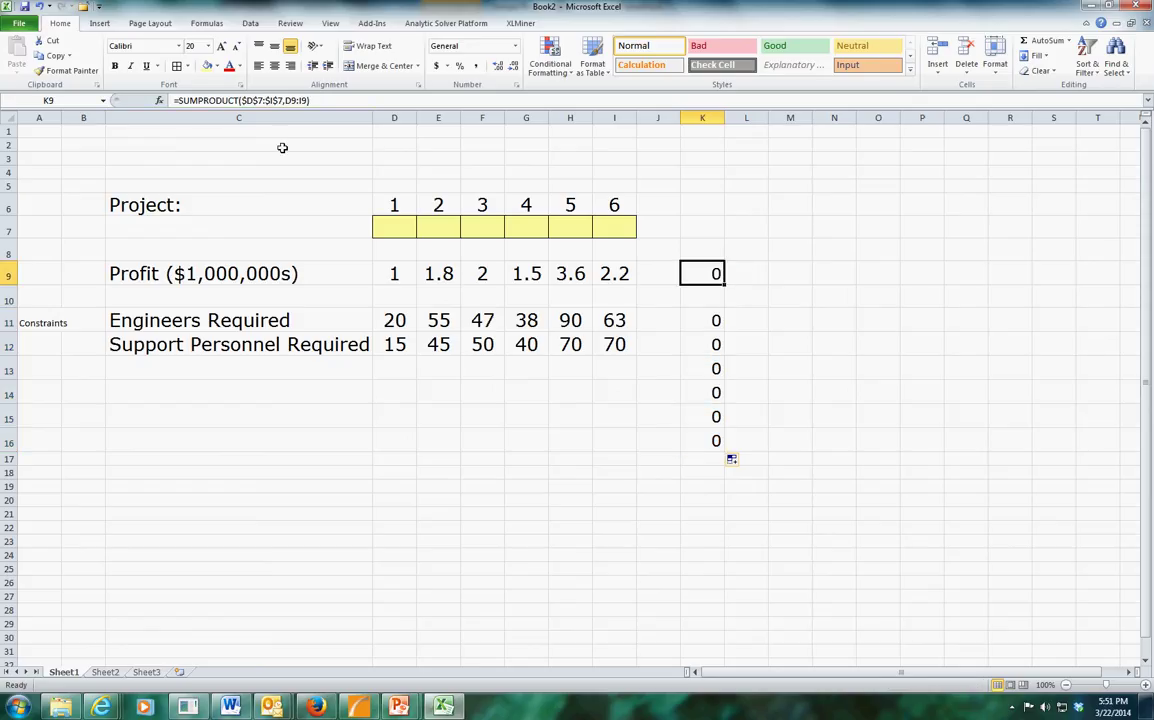
click(436, 65)
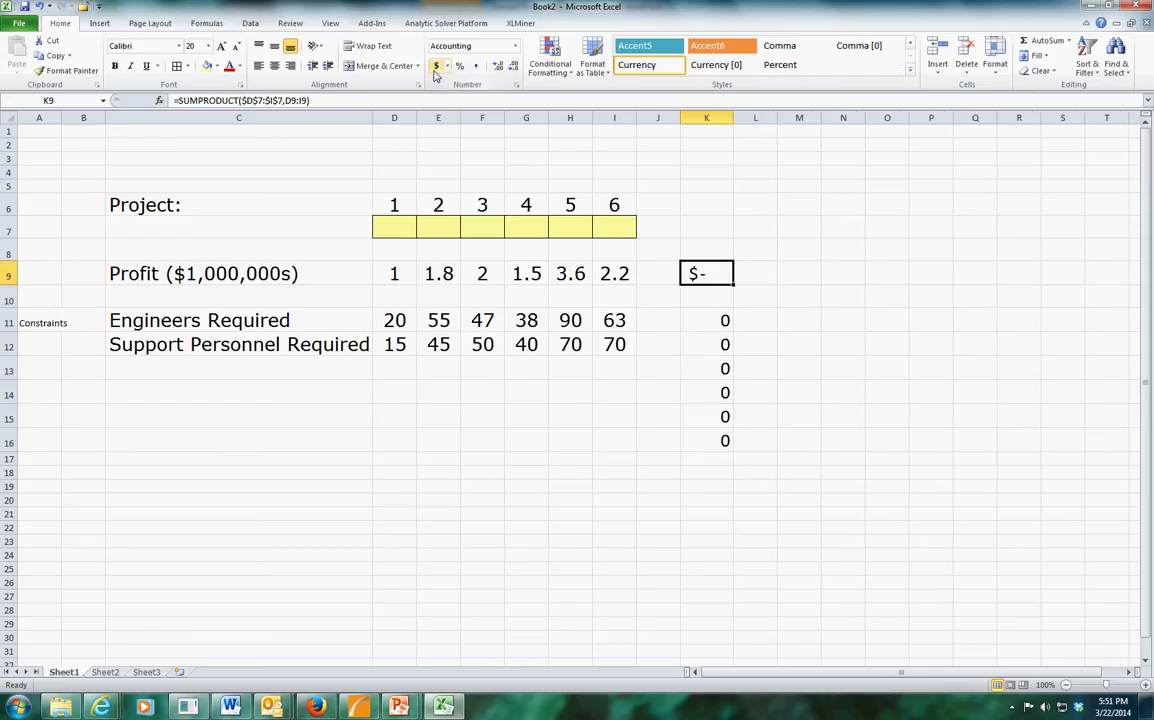
click(216, 66)
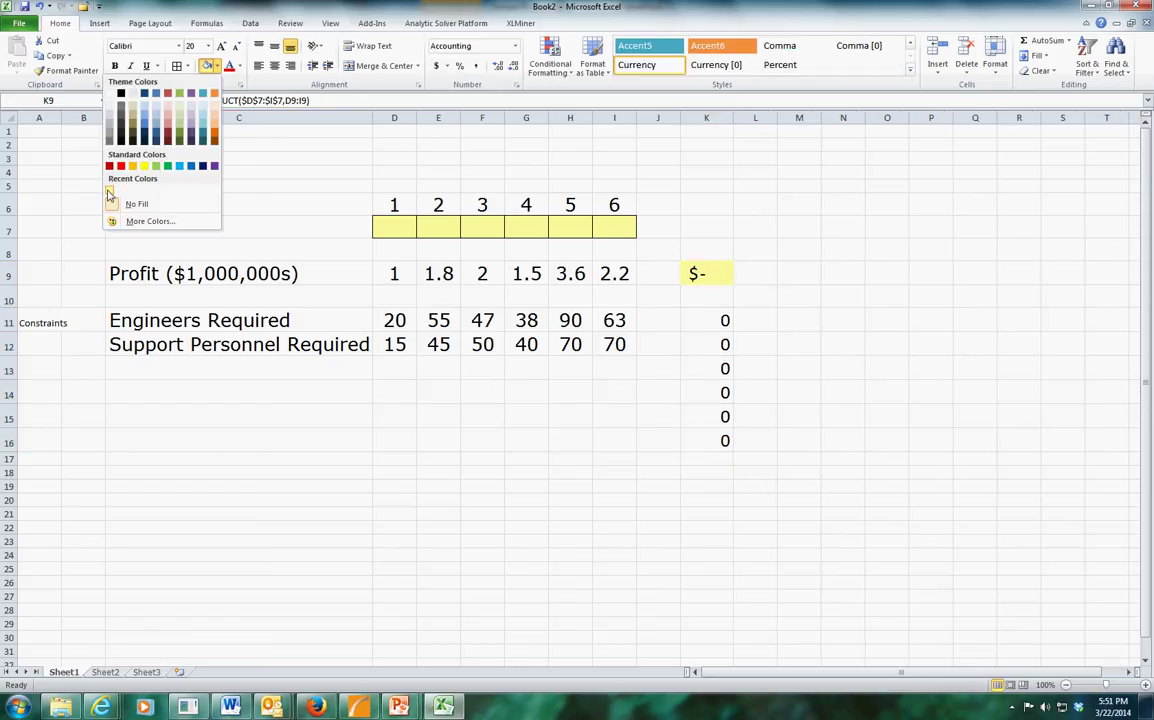
click(132, 168)
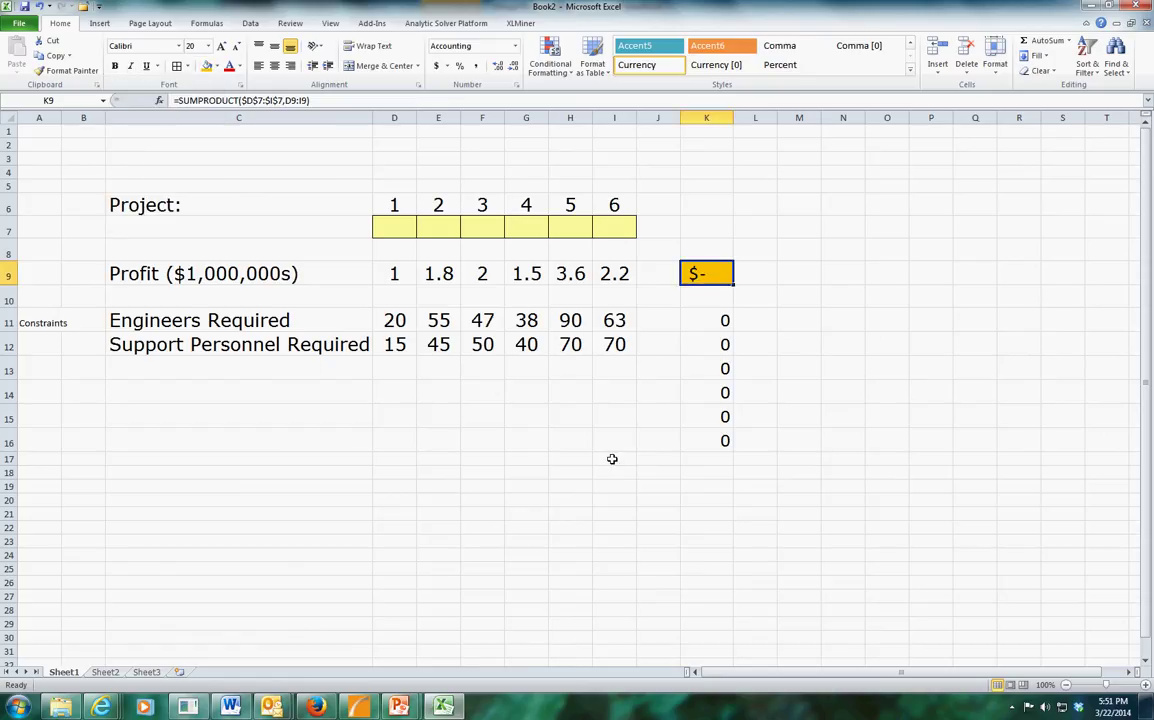
- Enter a centred "LHS" header in K10 and centre the constraint formulas in K11:K16
click(703, 305)
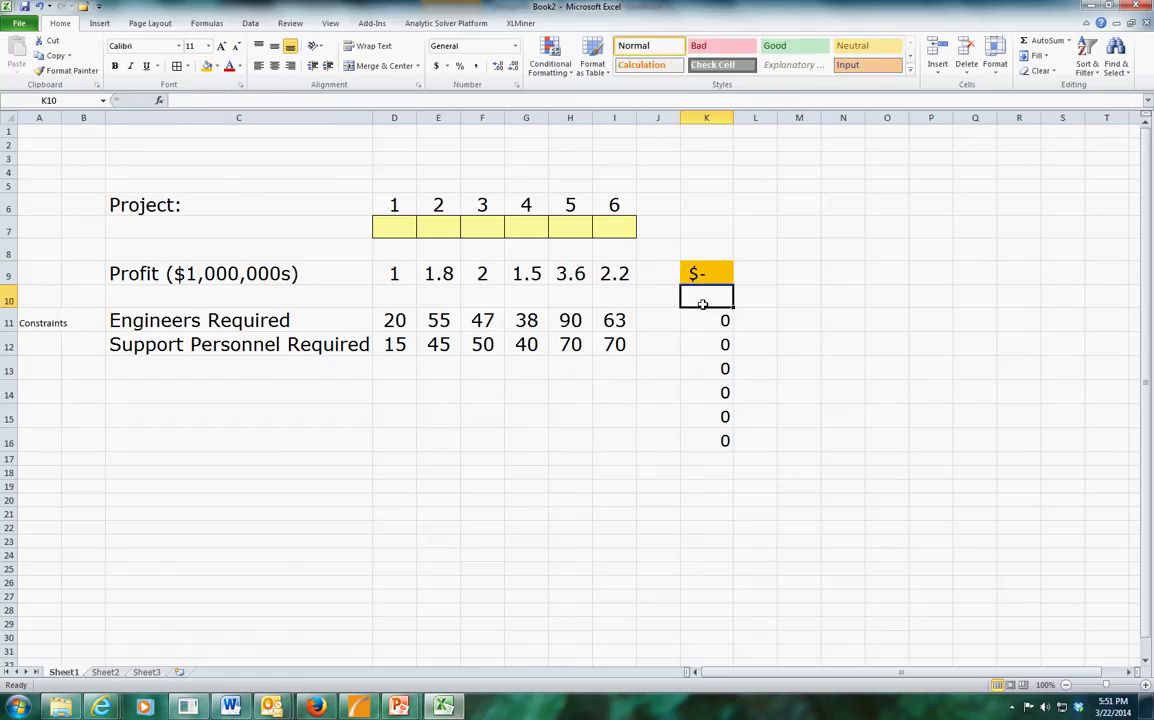
text(LHS)
key(Return)
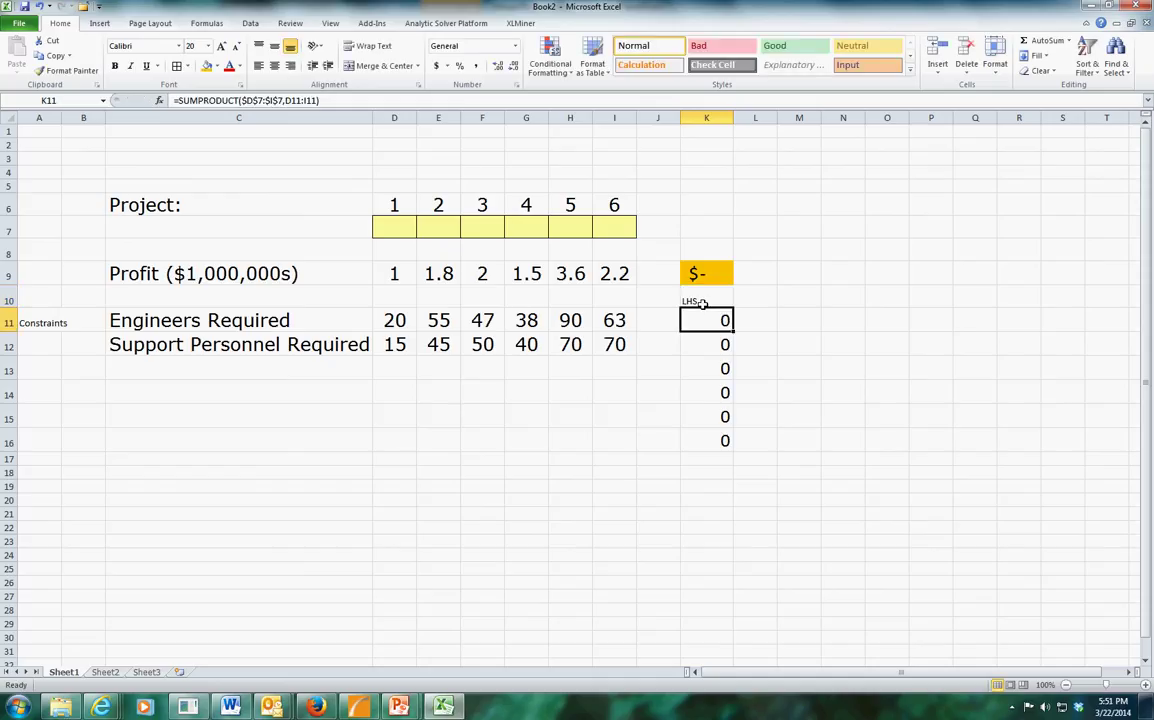
click(703, 302)
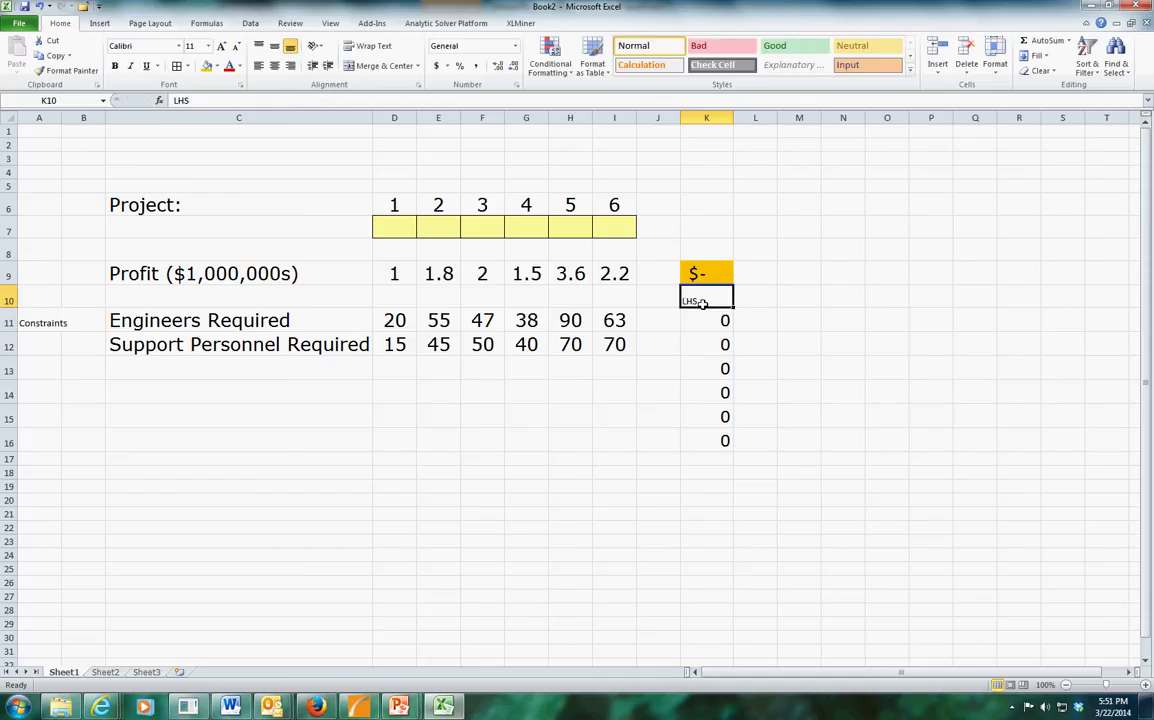
click(273, 66)
drag(710, 320, 706, 441)
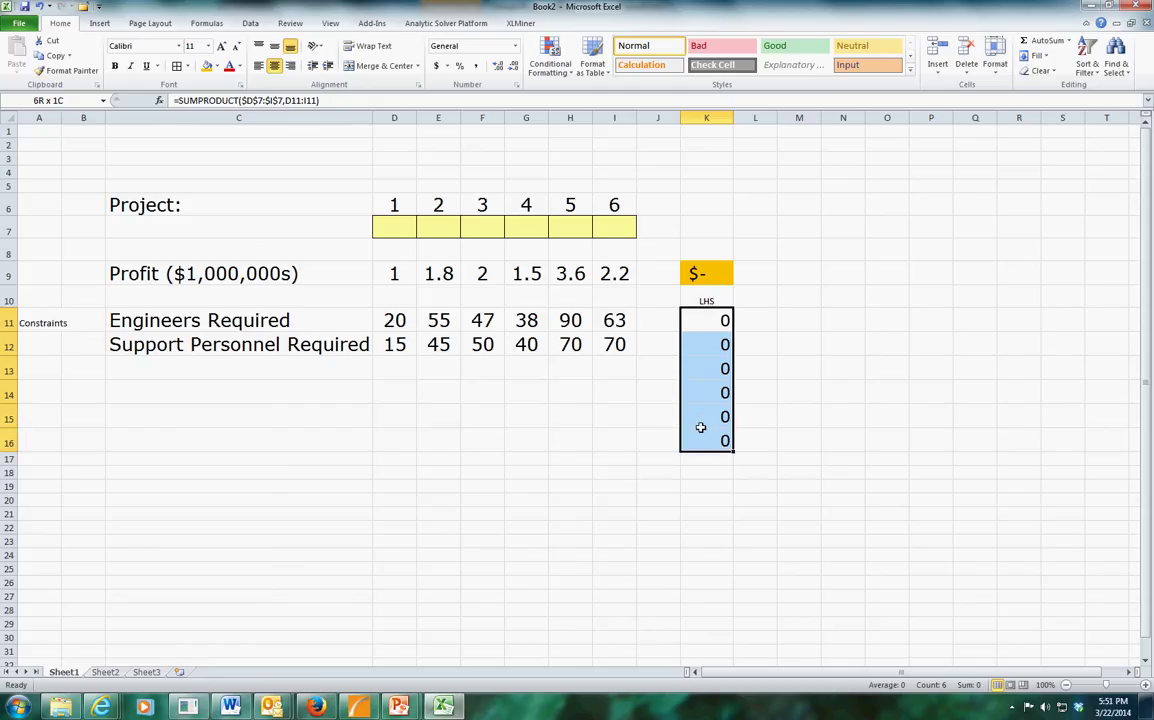
click(276, 66)
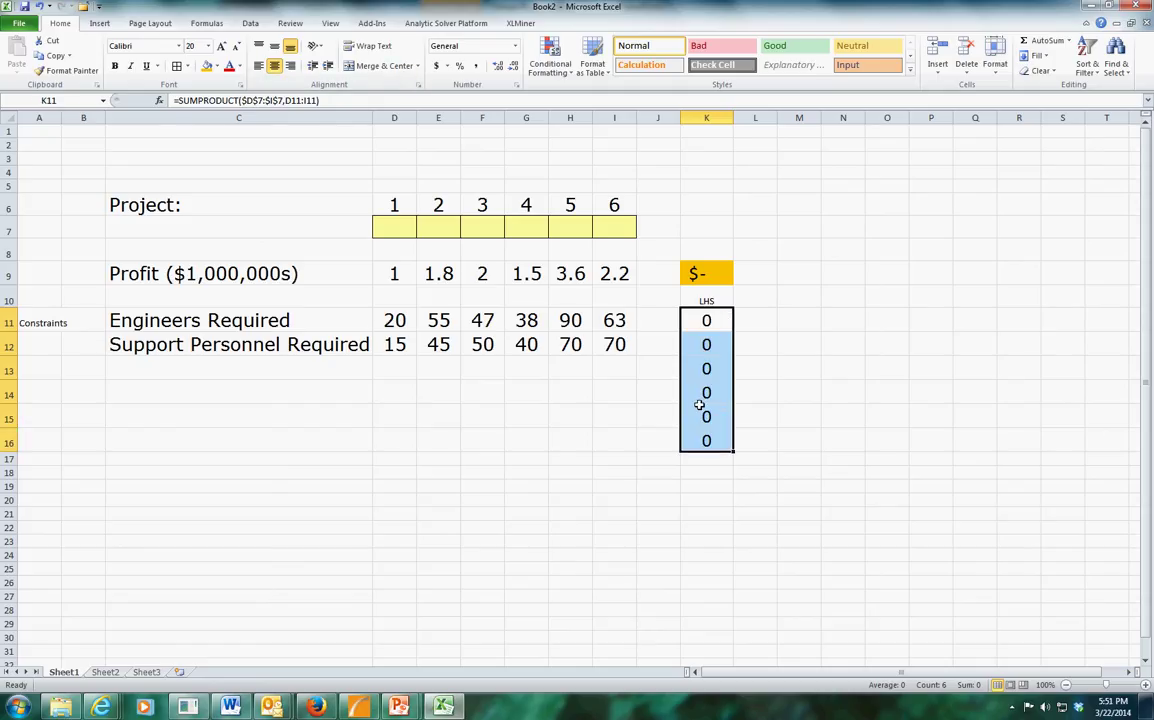
- Insert the less-than-or-equal symbol ≤ in L11, beside the Engineers Required formula
click(754, 321)
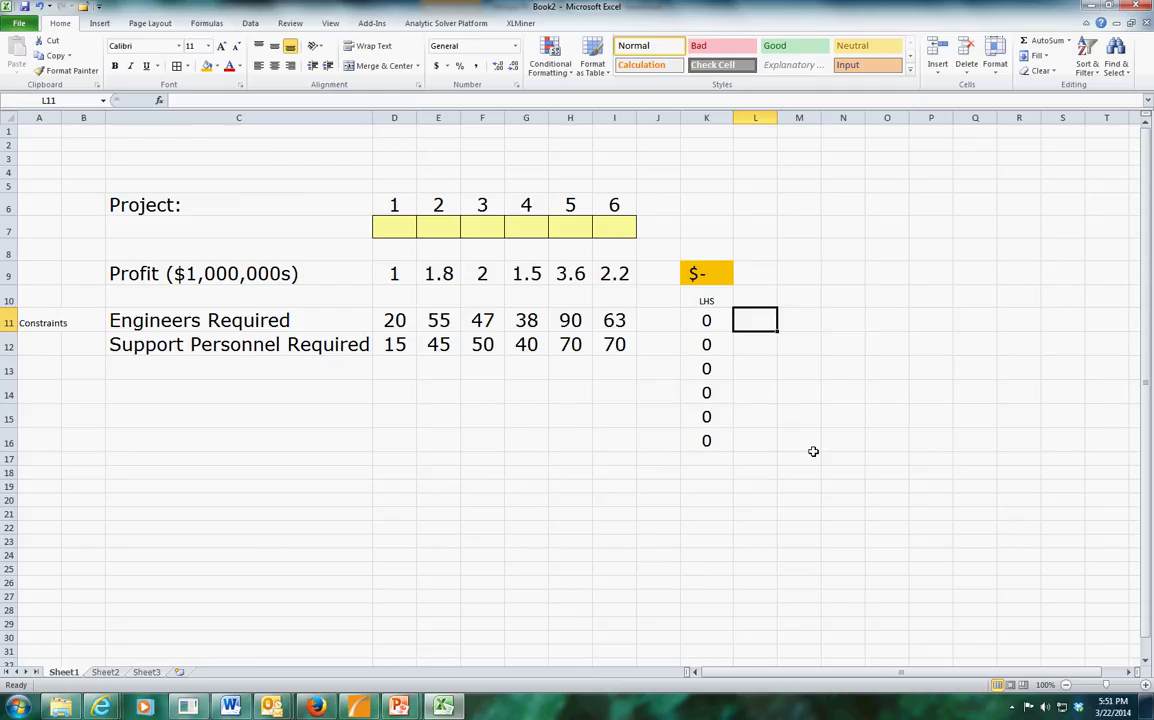
key(alt+i)
key(s)
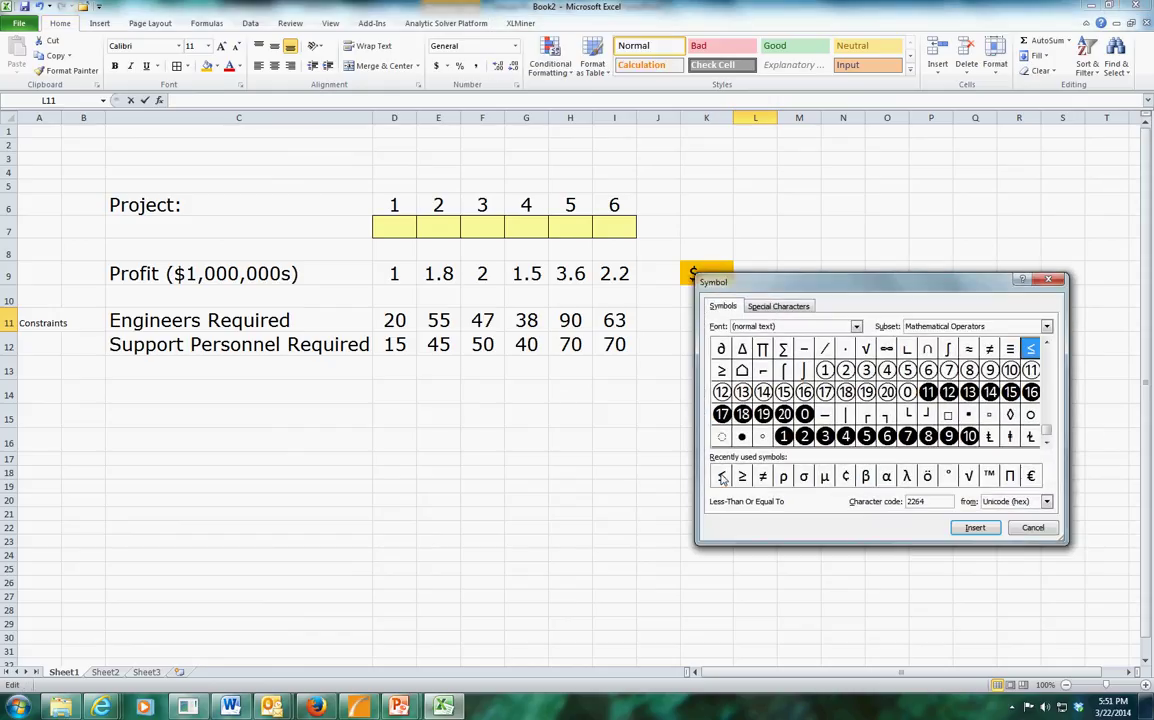
click(720, 477)
click(972, 528)
click(1024, 528)
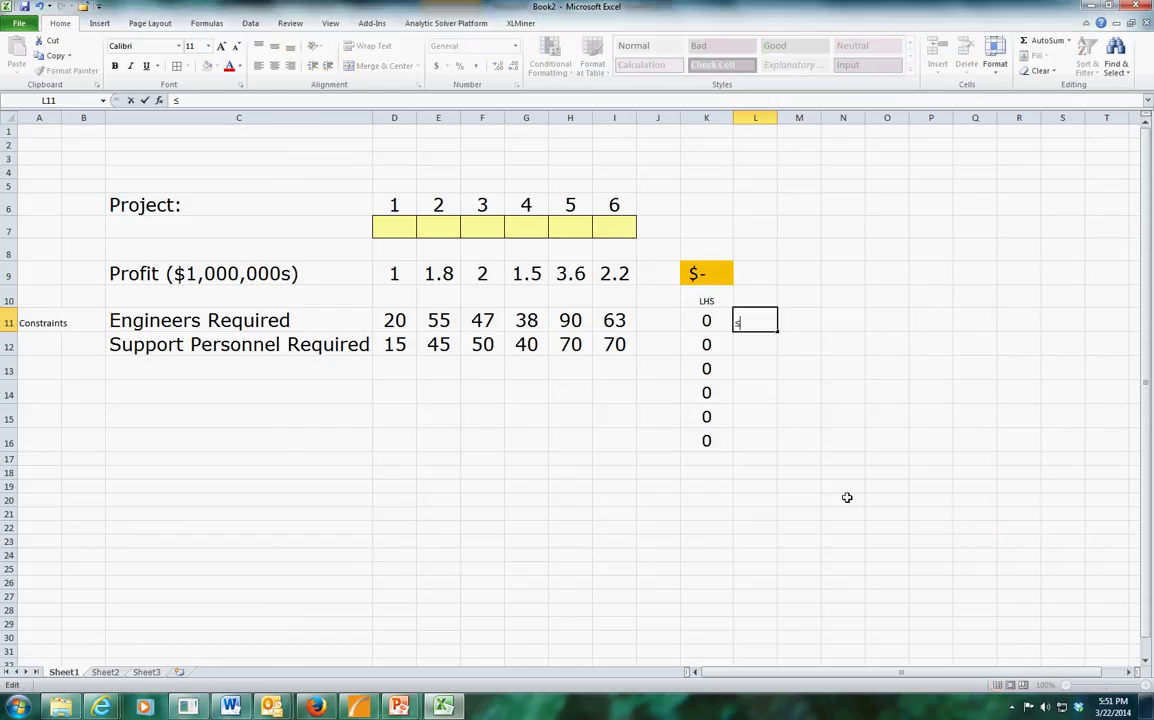
key(Return)
- Copy the ≤ symbol from L11 down to L12 and centre both cells
click(762, 325)
drag(778, 335, 778, 352)
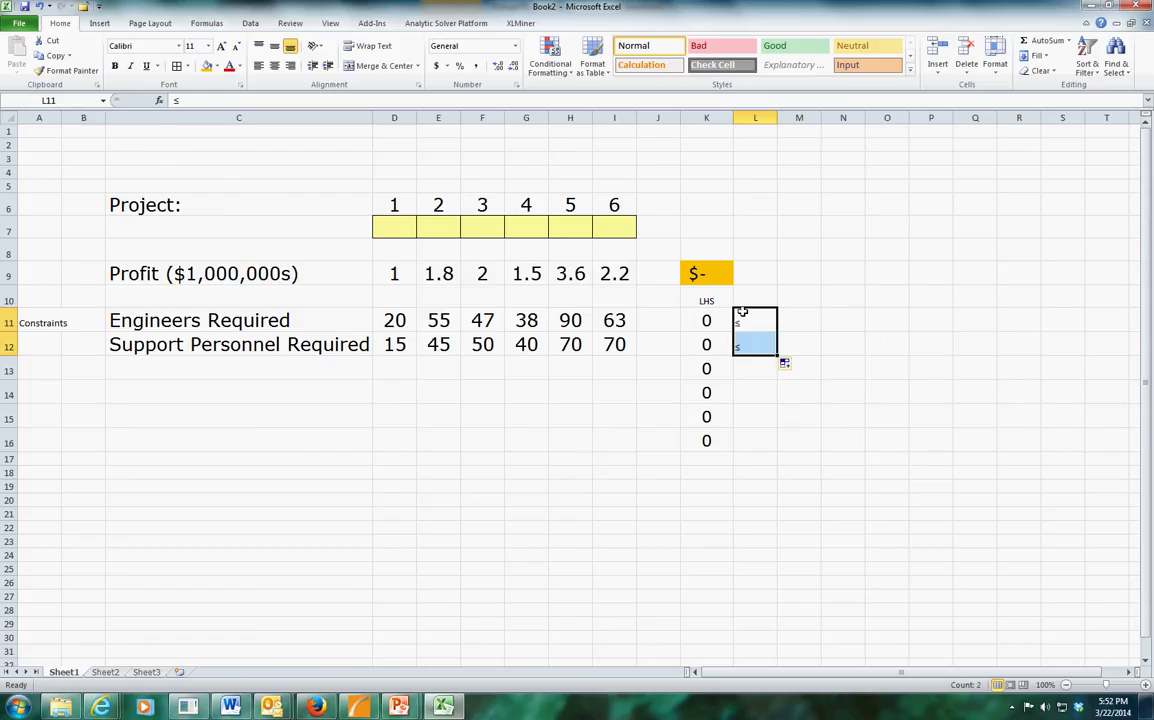
click(274, 65)
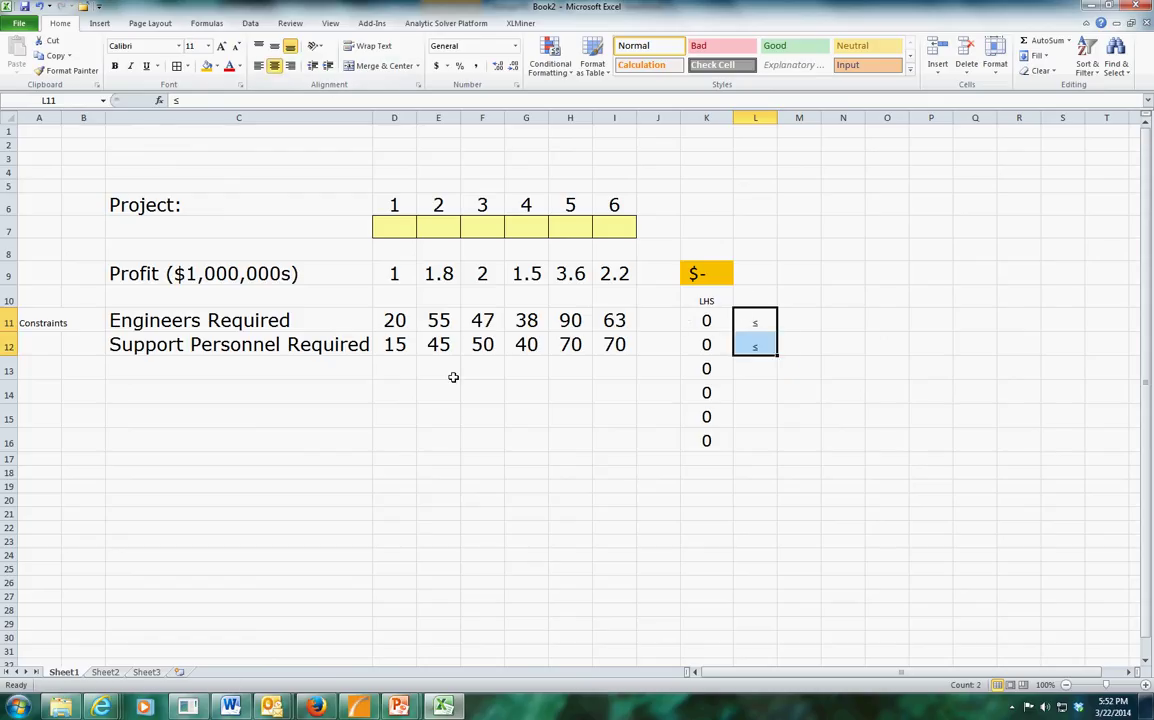
- Enter the header "RHS" in M10 and centre it
click(798, 299)
text(RHS)
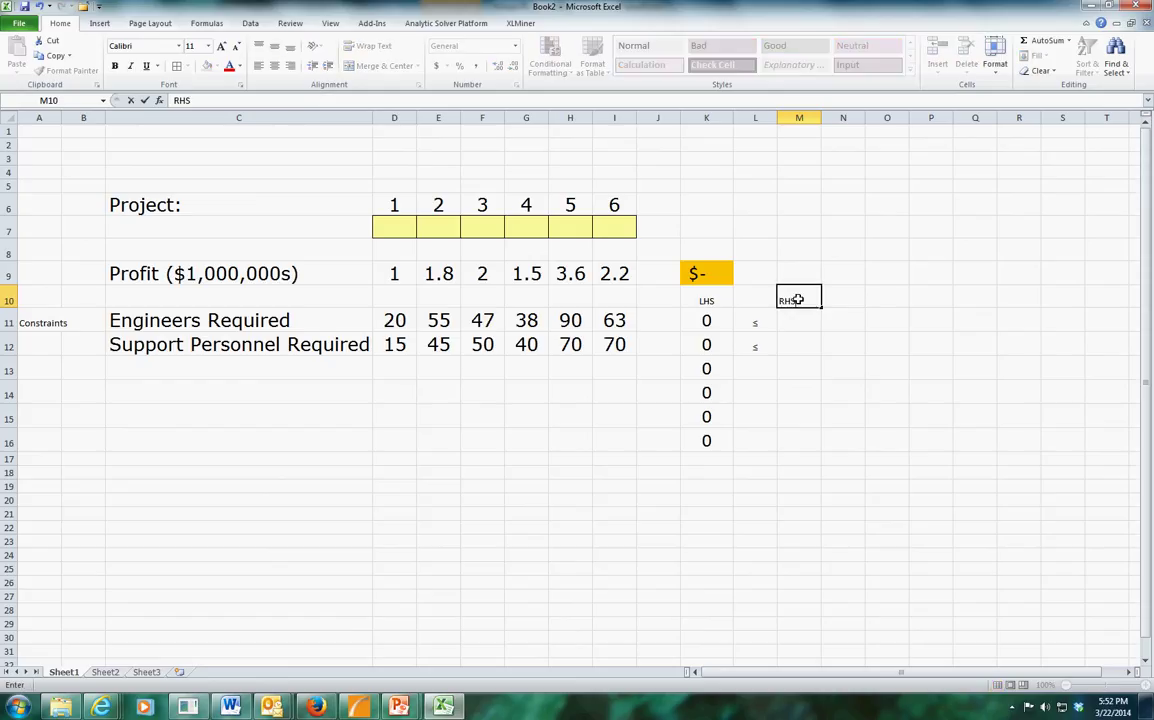
key(Return)
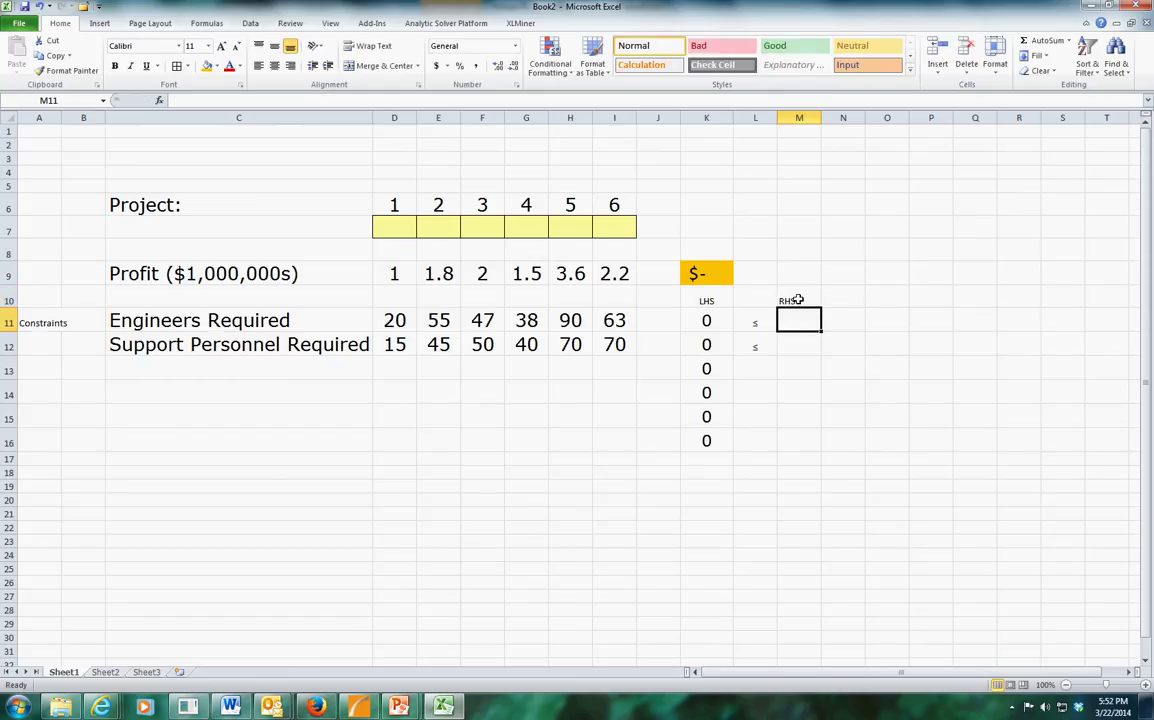
click(798, 299)
click(274, 65)
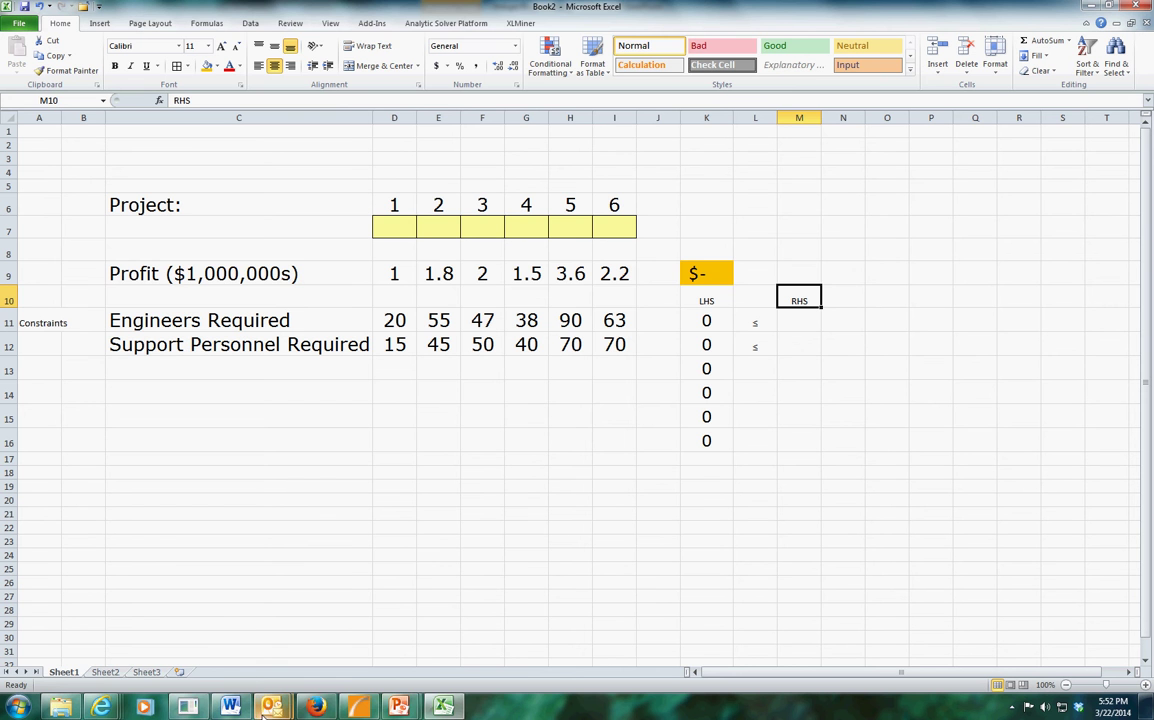
- Check the resource limits on the PowerPoint constraints slide and, back in Excel, enter 175 in M11 and 150 in M12
mouse_move(271, 707)
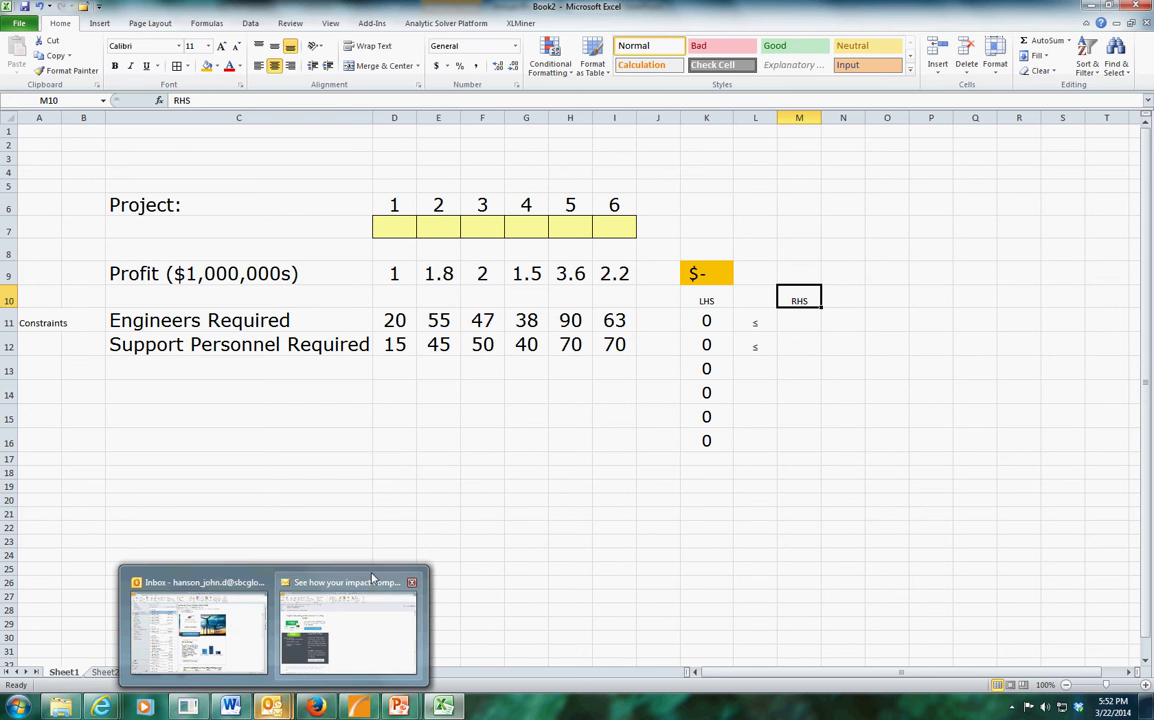
mouse_move(372, 578)
key(alt+Tab)
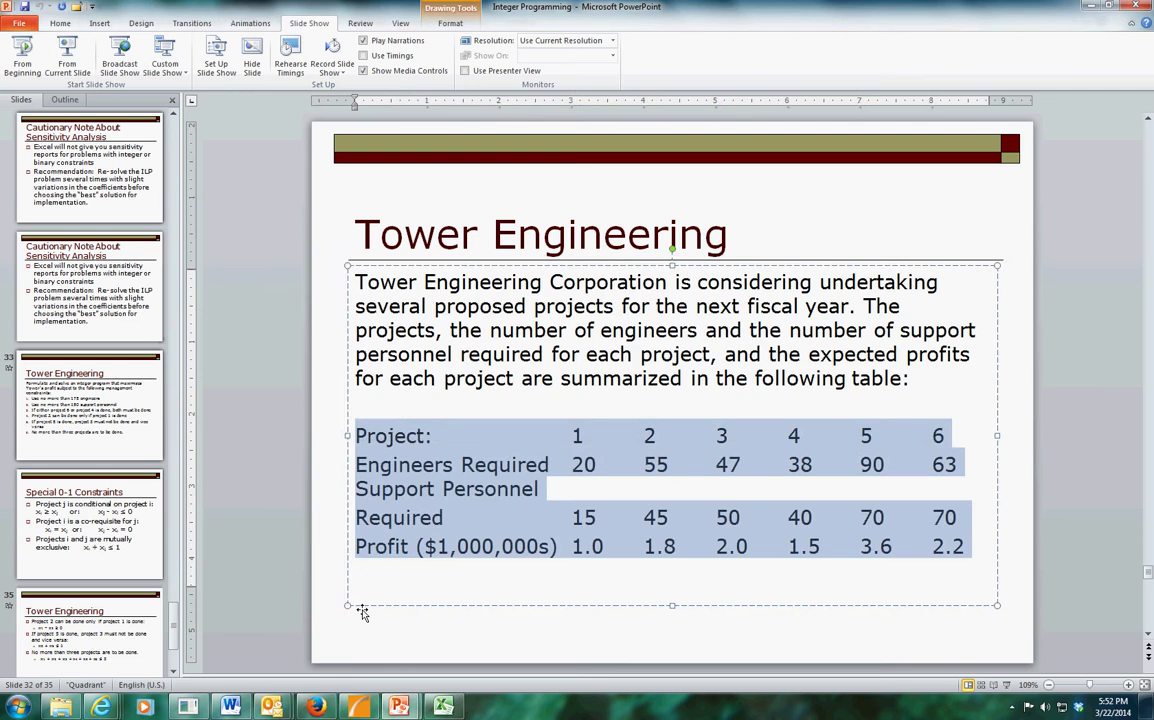
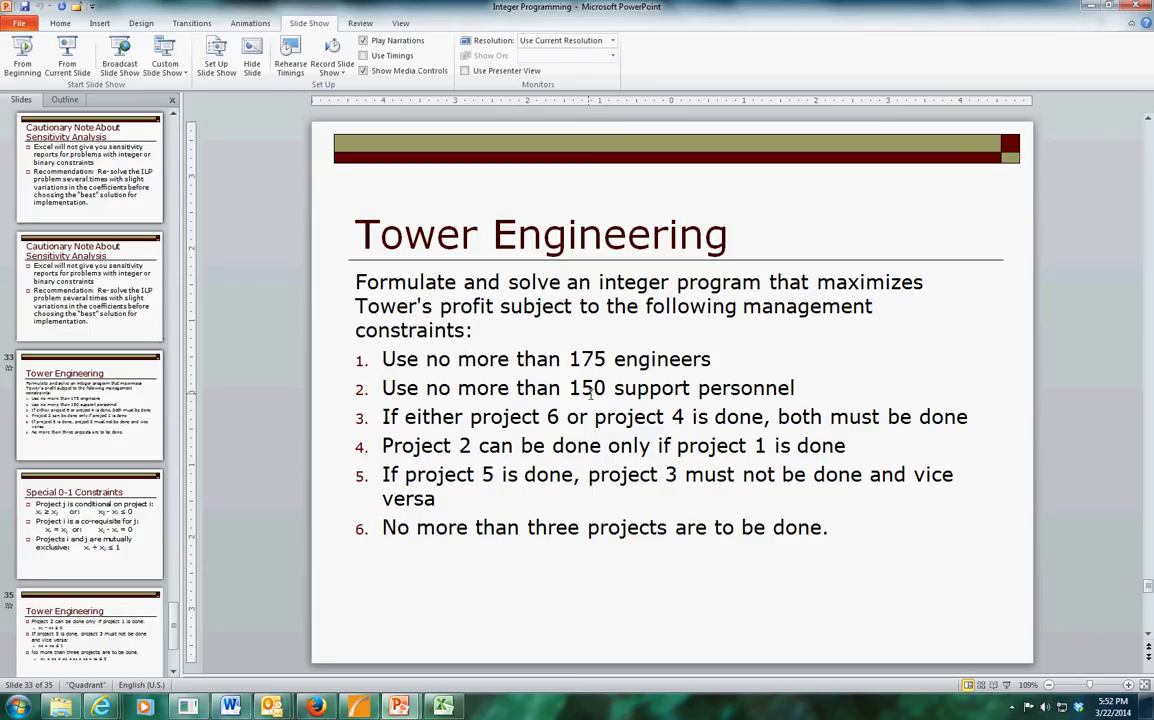
key(alt+Tab)
click(796, 322)
text(175)
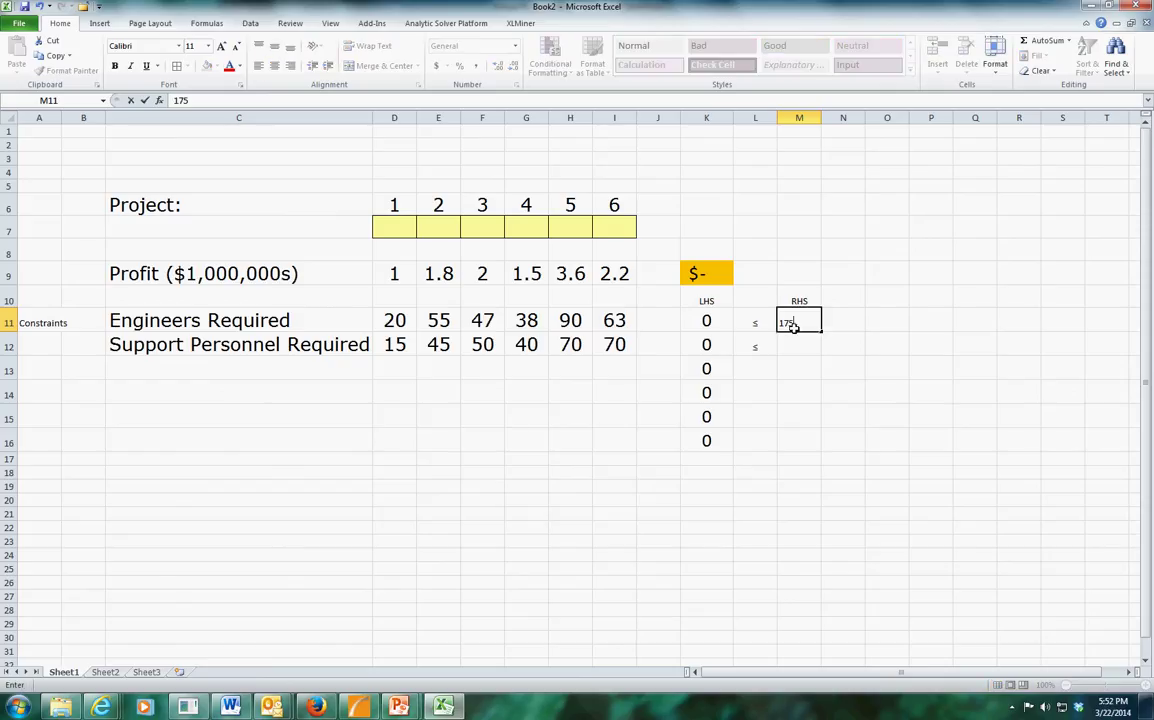
key(Return)
text(150)
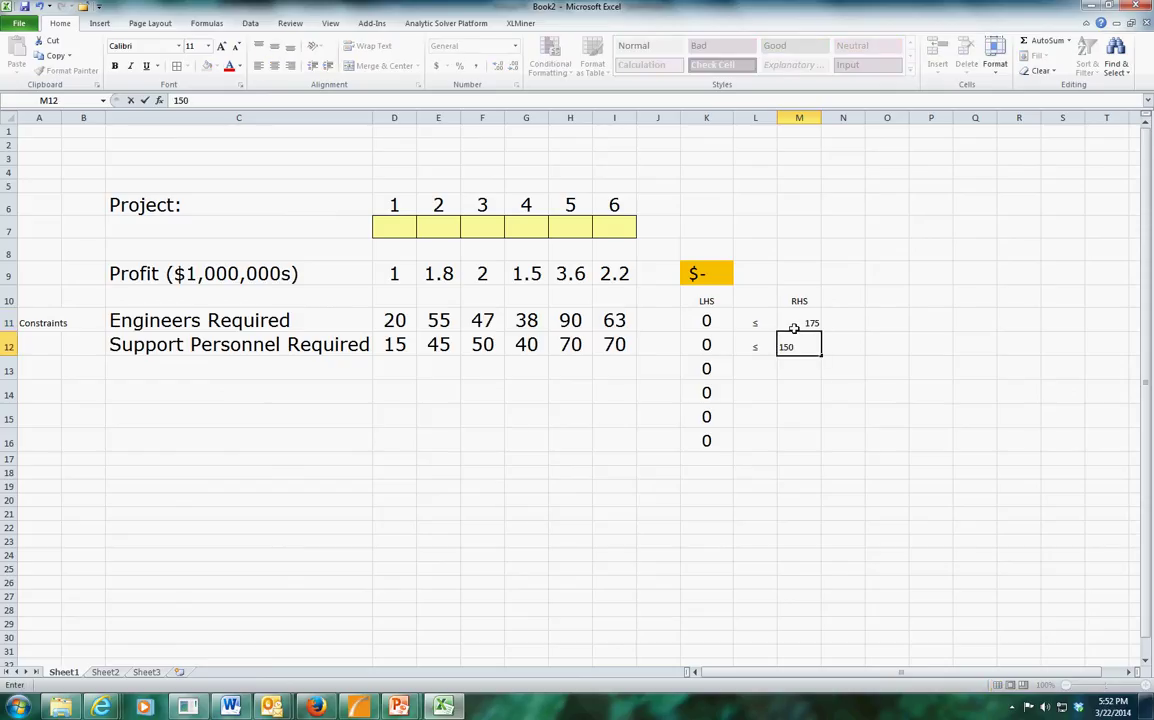
key(Return)
- Consult the PowerPoint formulation for projects 4 and 6 and, back in Excel, enter 1 in G13 and -1 in I13
key(alt+Tab)
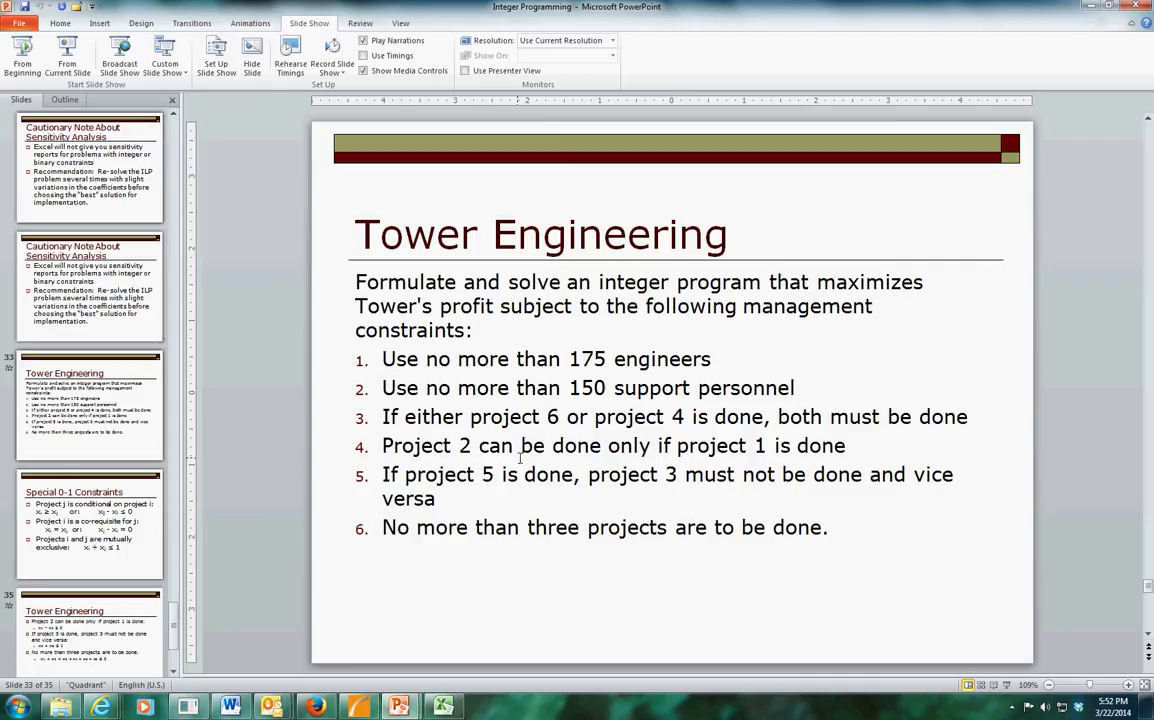
key(Page_Down)
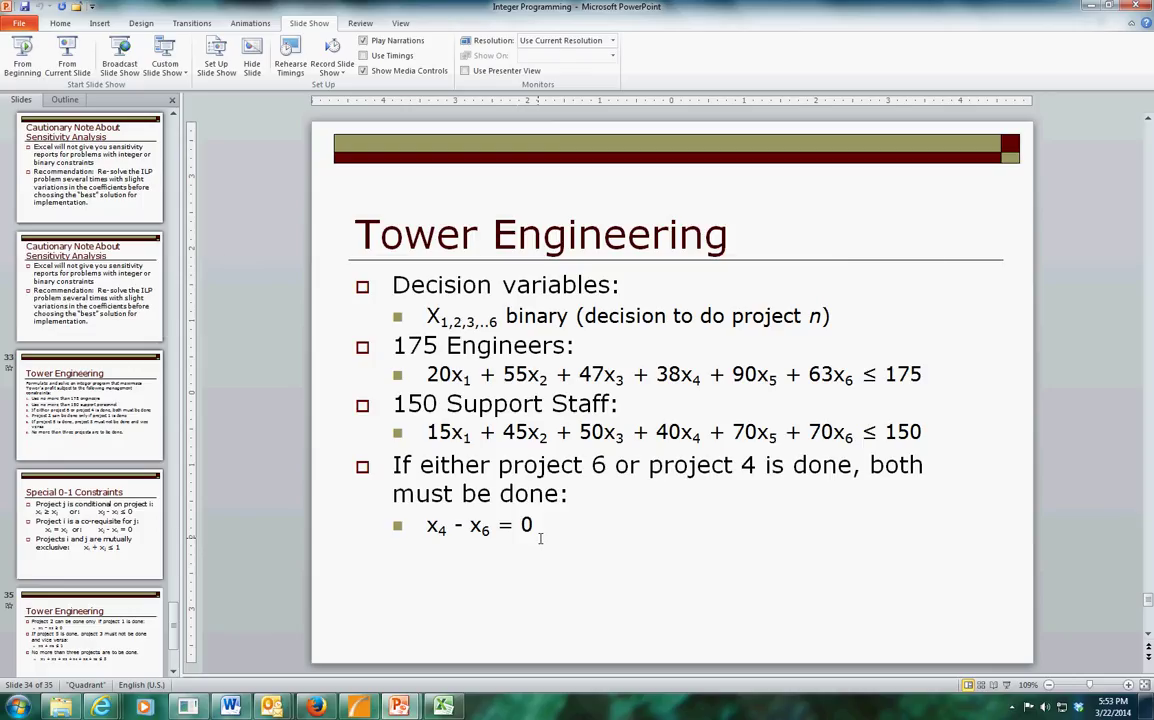
key(alt+Tab)
click(524, 371)
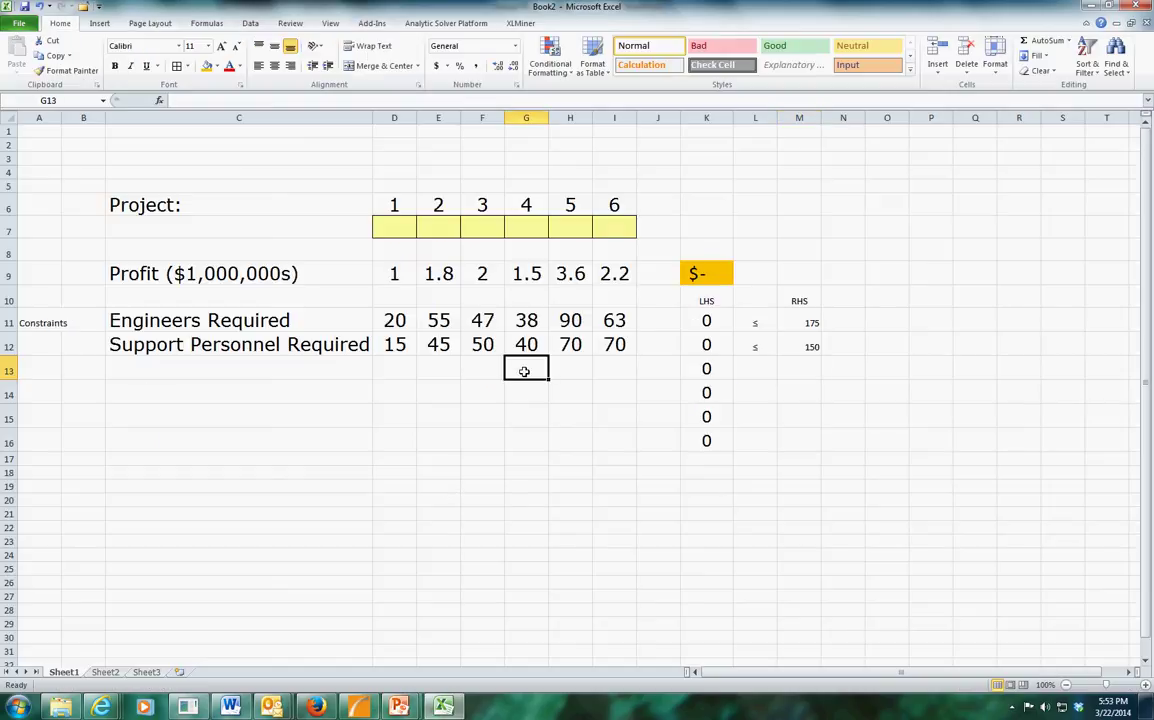
text(1)
key(Tab)
key(Tab)
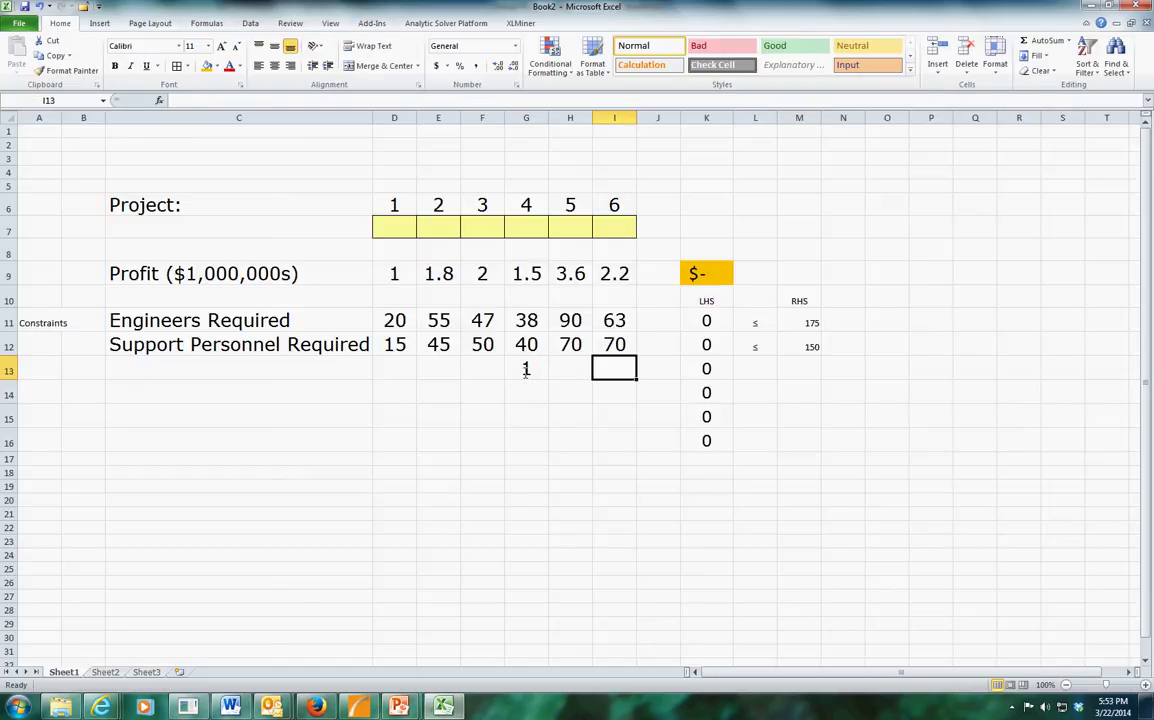
text(-14)
key(BackSpace)
key(Tab)
key(Tab)
key(Tab)
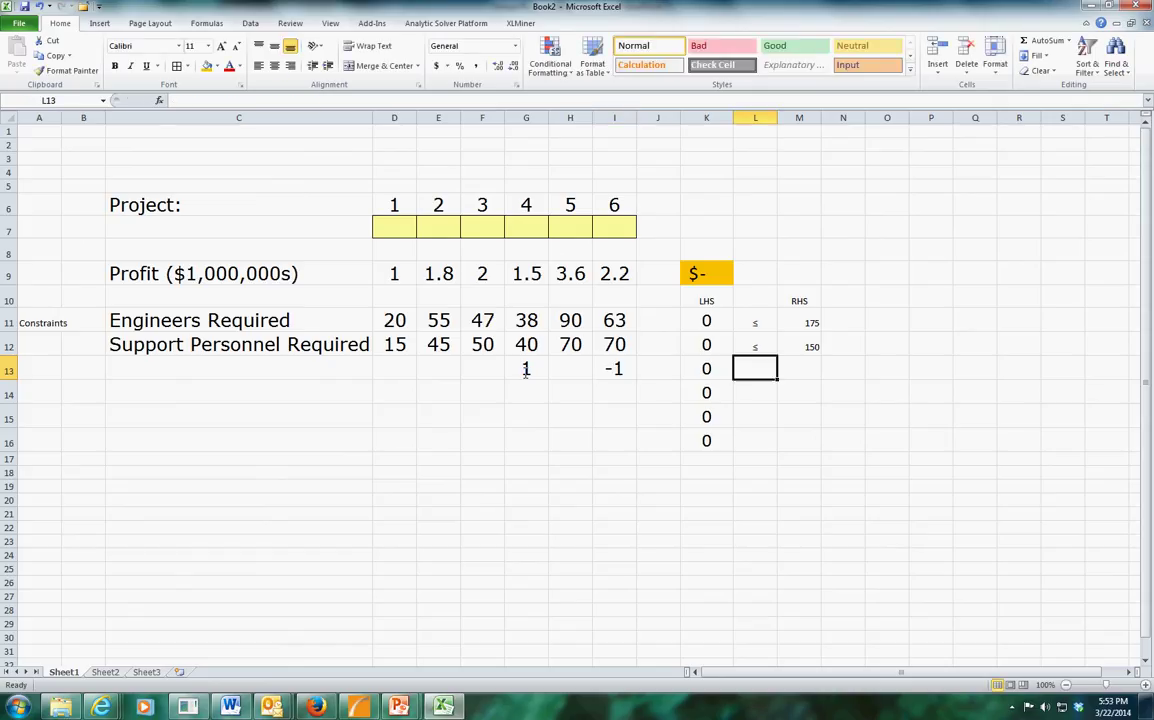
- Complete the row 13 constraint with a centred equals sign as text in L13 and 0 in M13
text('<=)
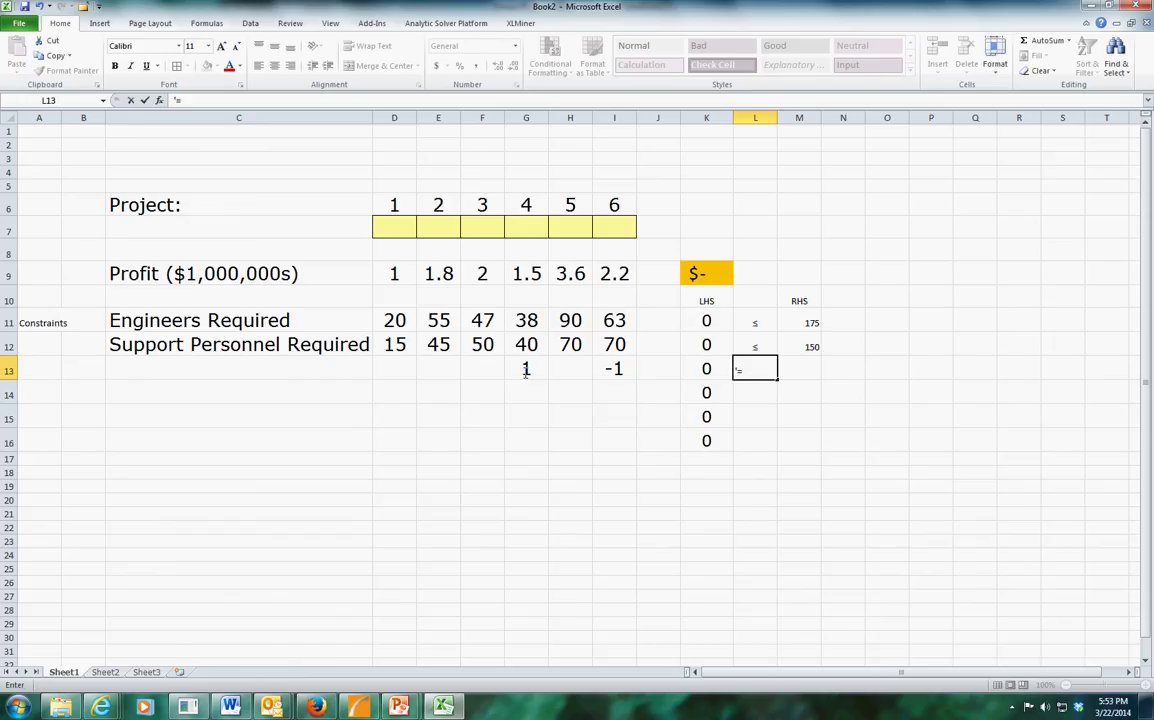
key(Return)
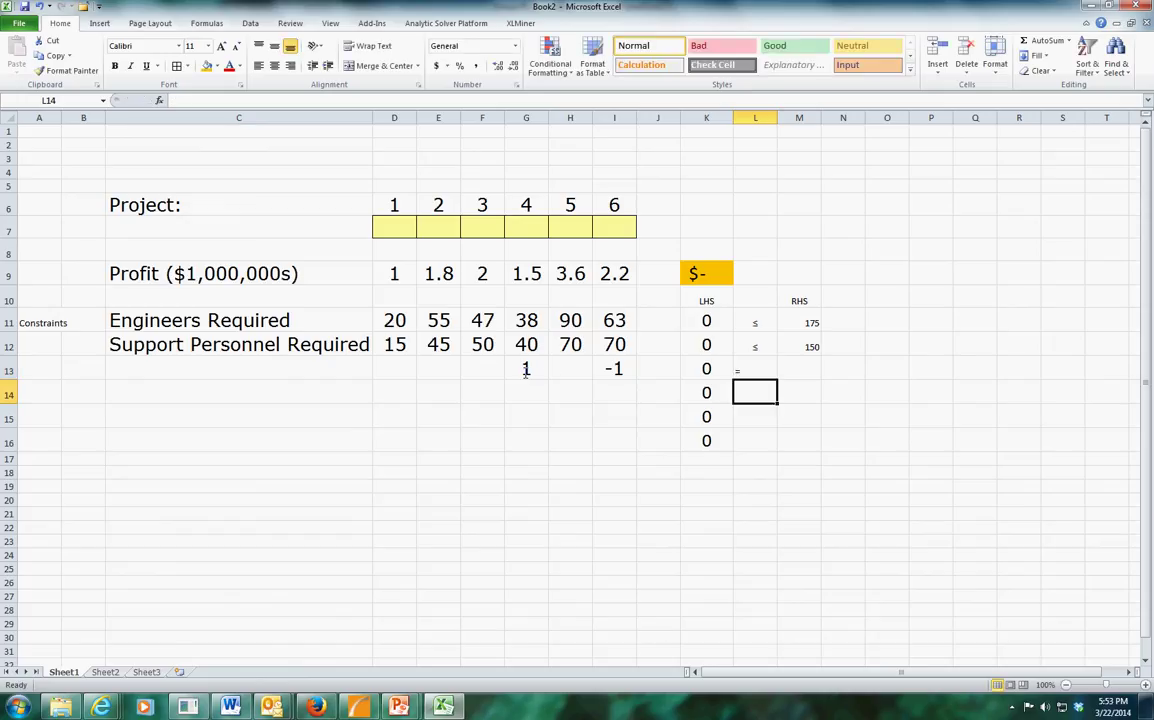
click(750, 370)
click(274, 65)
click(802, 365)
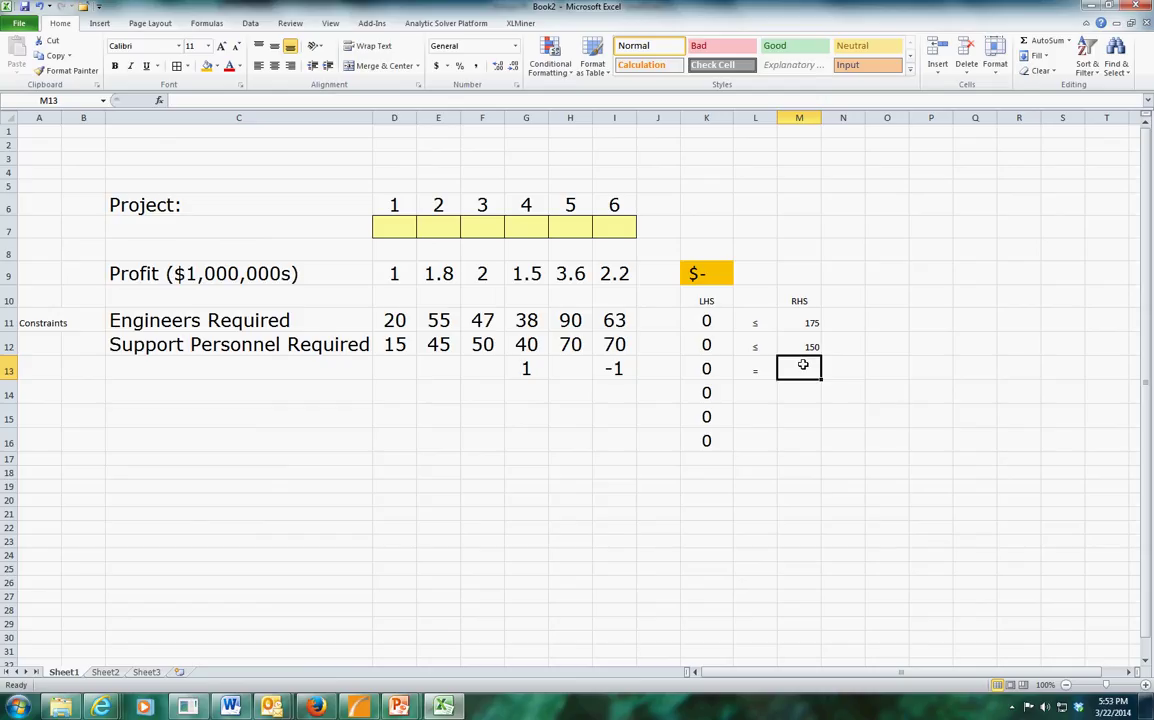
text(0)
key(Return)
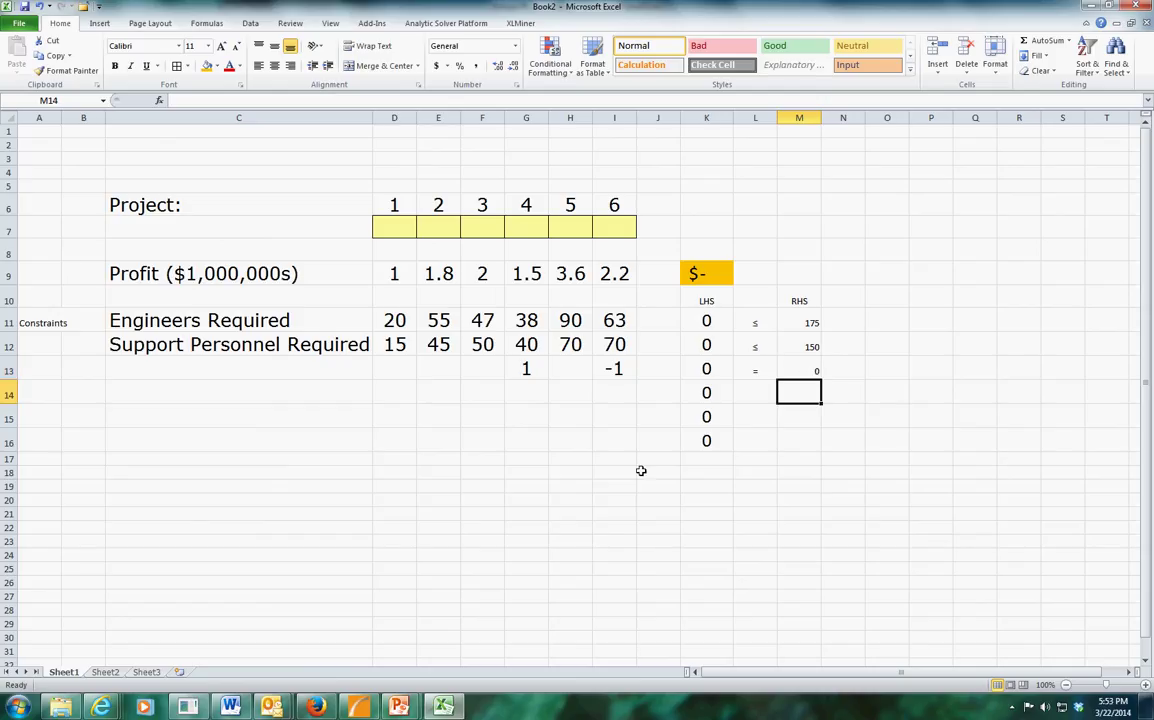
- Review the remaining project constraint formulas on the last Tower Engineering slide in PowerPoint and return to Excel
key(alt+Tab)
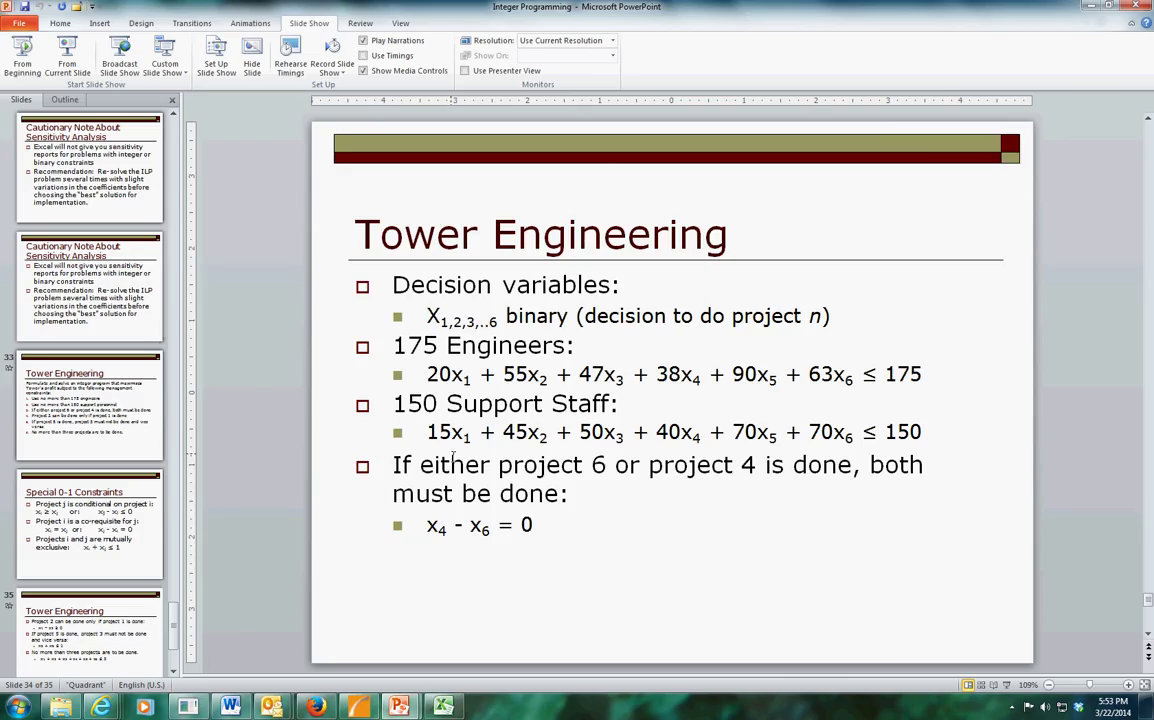
key(Delete)
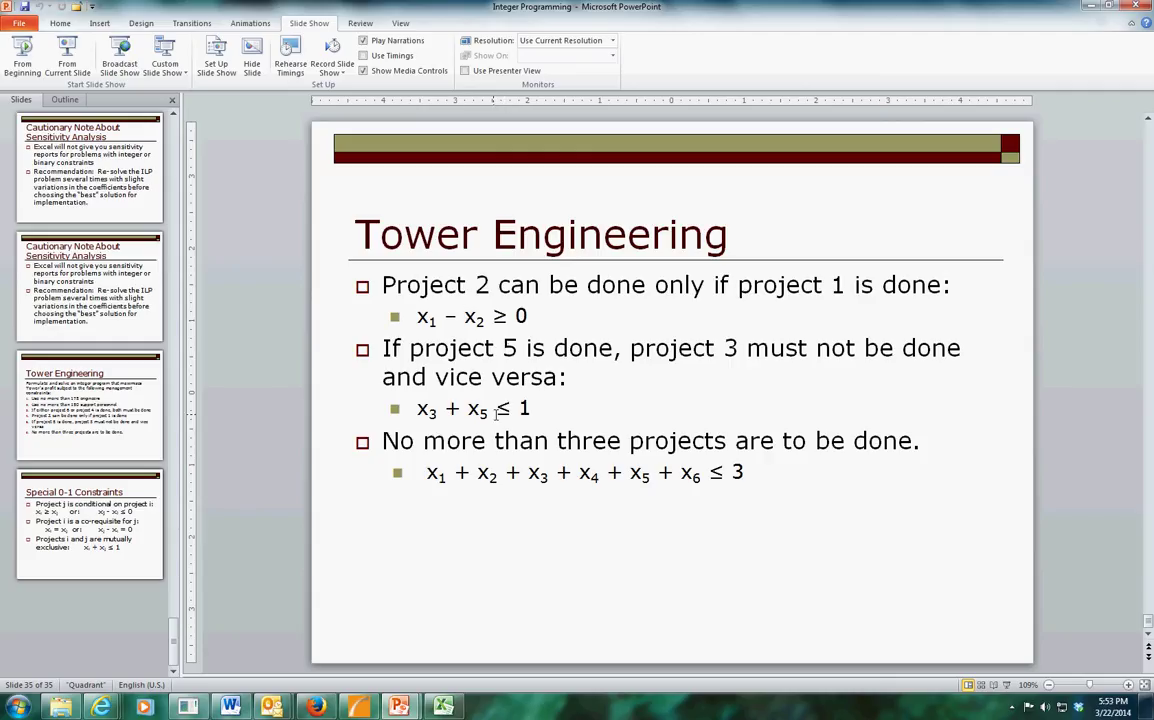
key(alt+Tab)
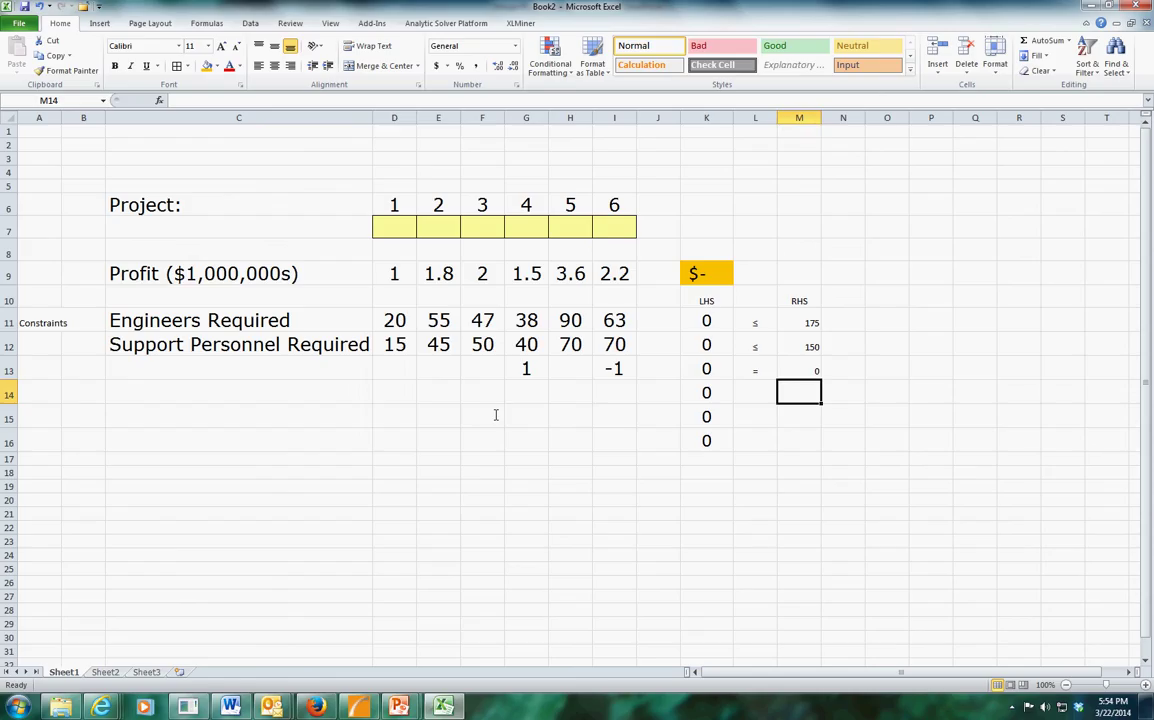
- Enter the row 14 constraint coefficients for projects 1 and 2: 1 in D14 and -1 in E14
click(401, 397)
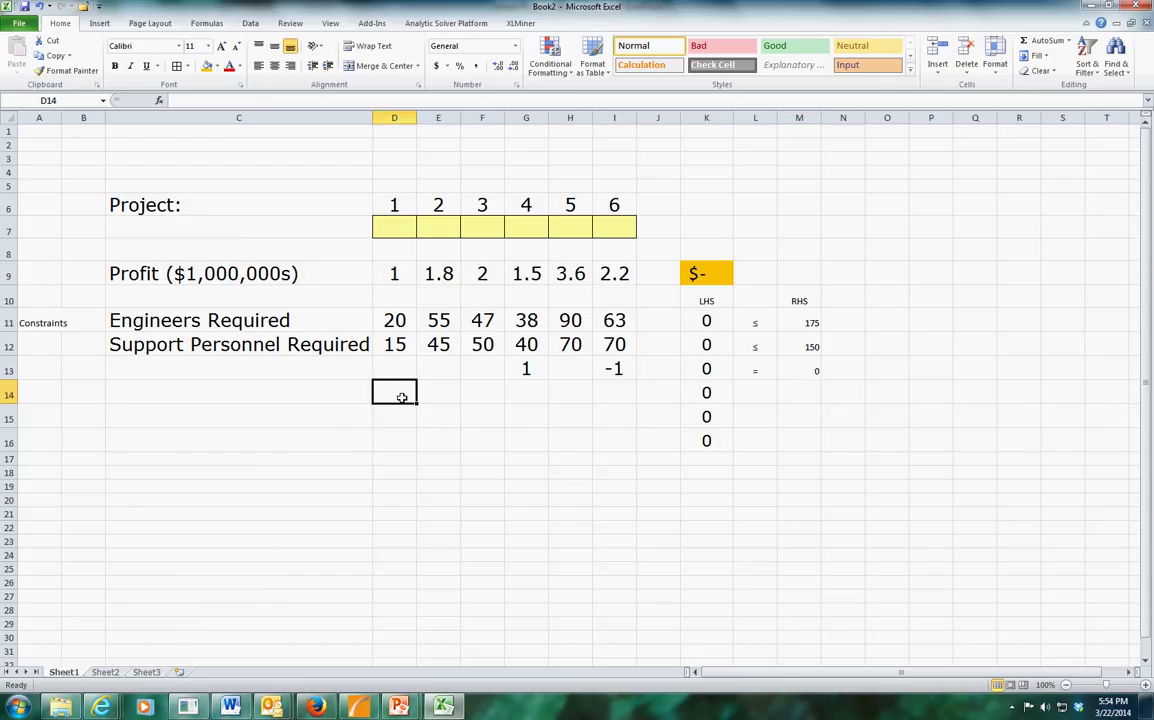
text(1)
key(Tab)
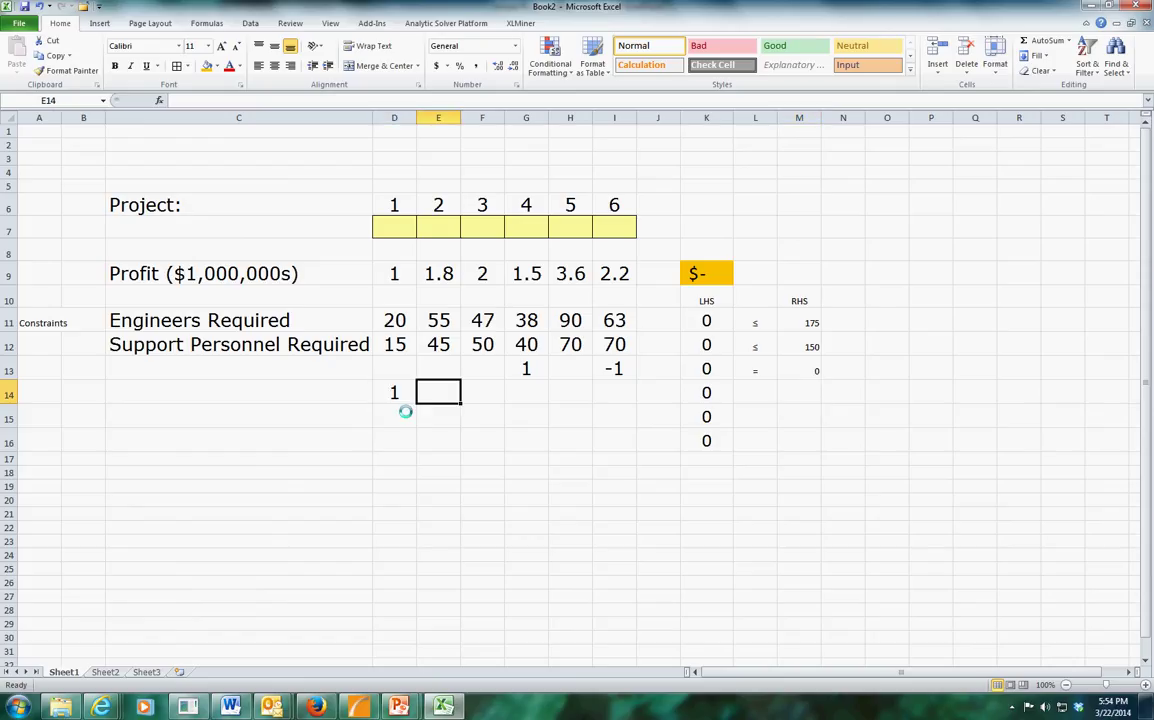
text(-1)
key(Tab)
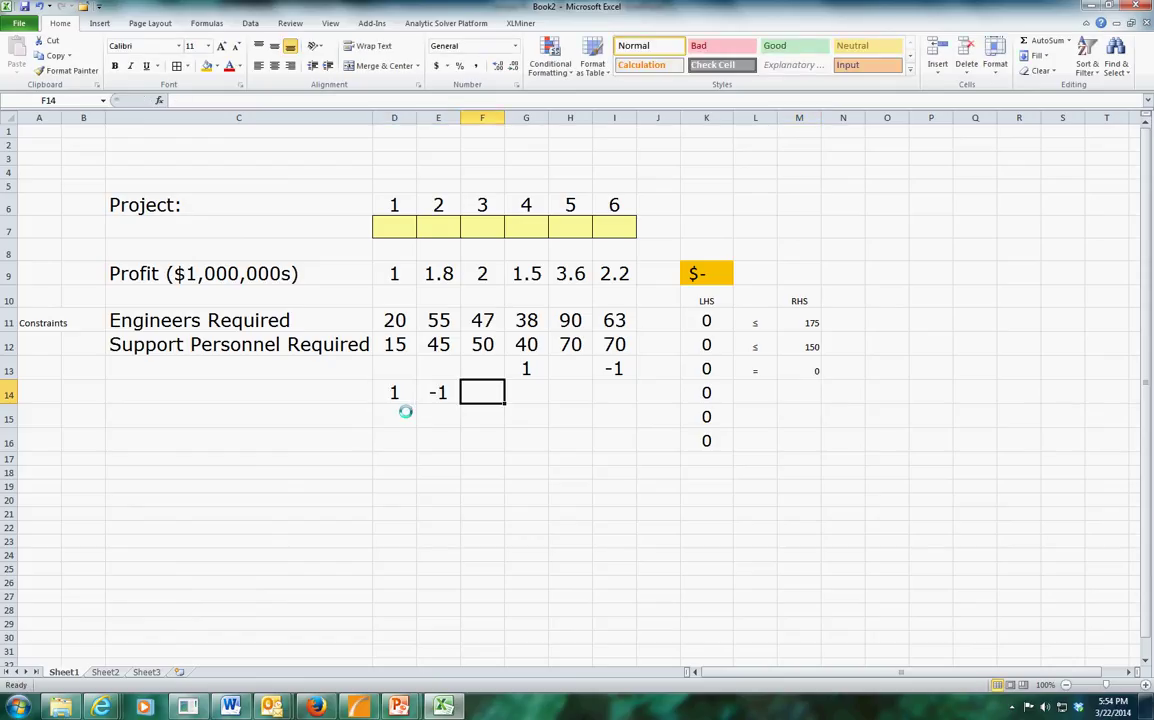
- Complete the row 14 constraint with a ≥ symbol in L14 and 0 in M14
click(750, 393)
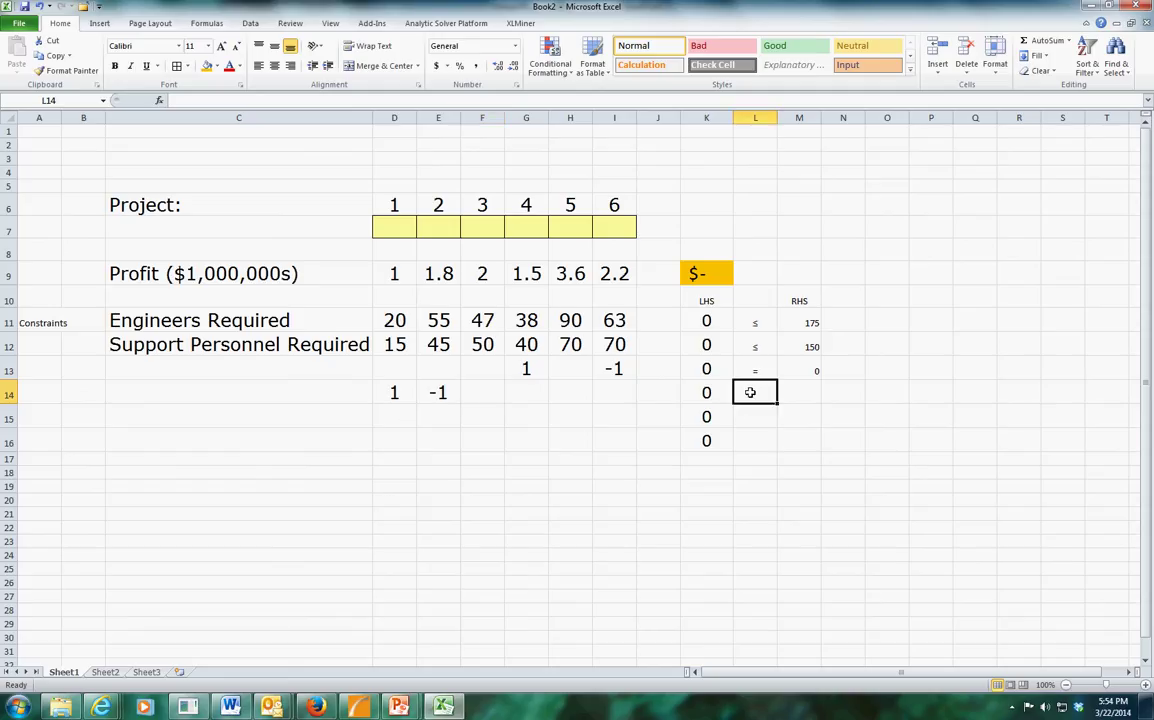
key(alt+n)
key(u)
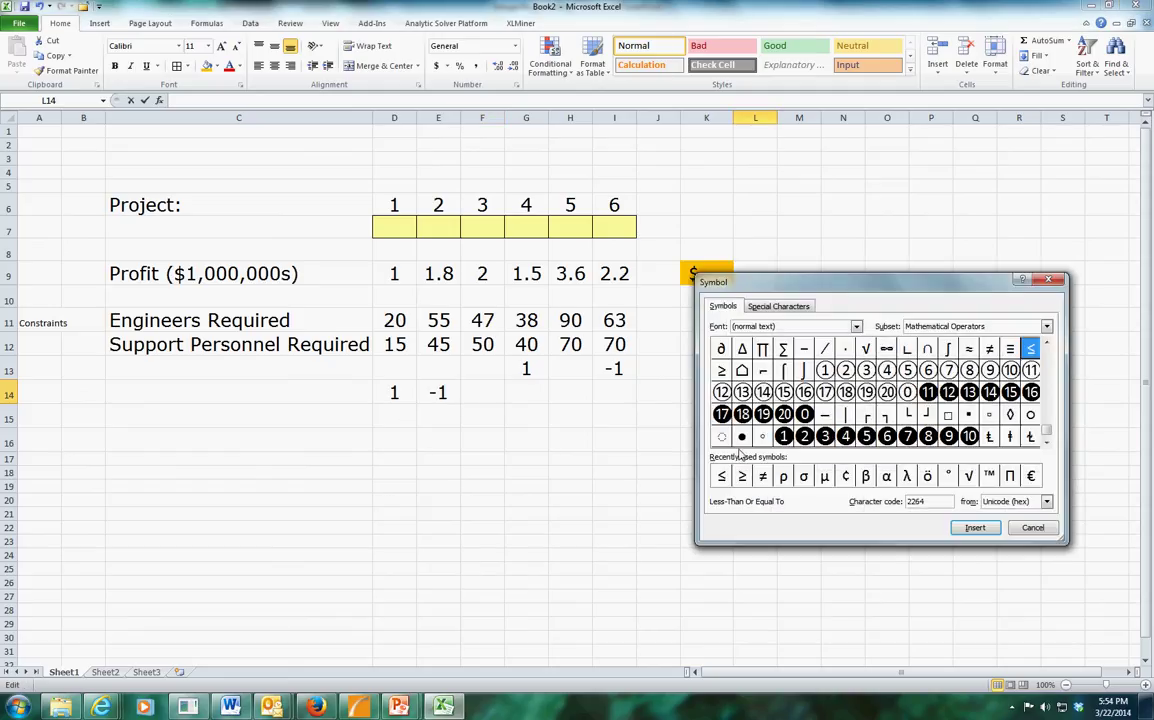
click(742, 477)
click(975, 527)
click(1032, 527)
click(795, 393)
text(0)
key(Return)
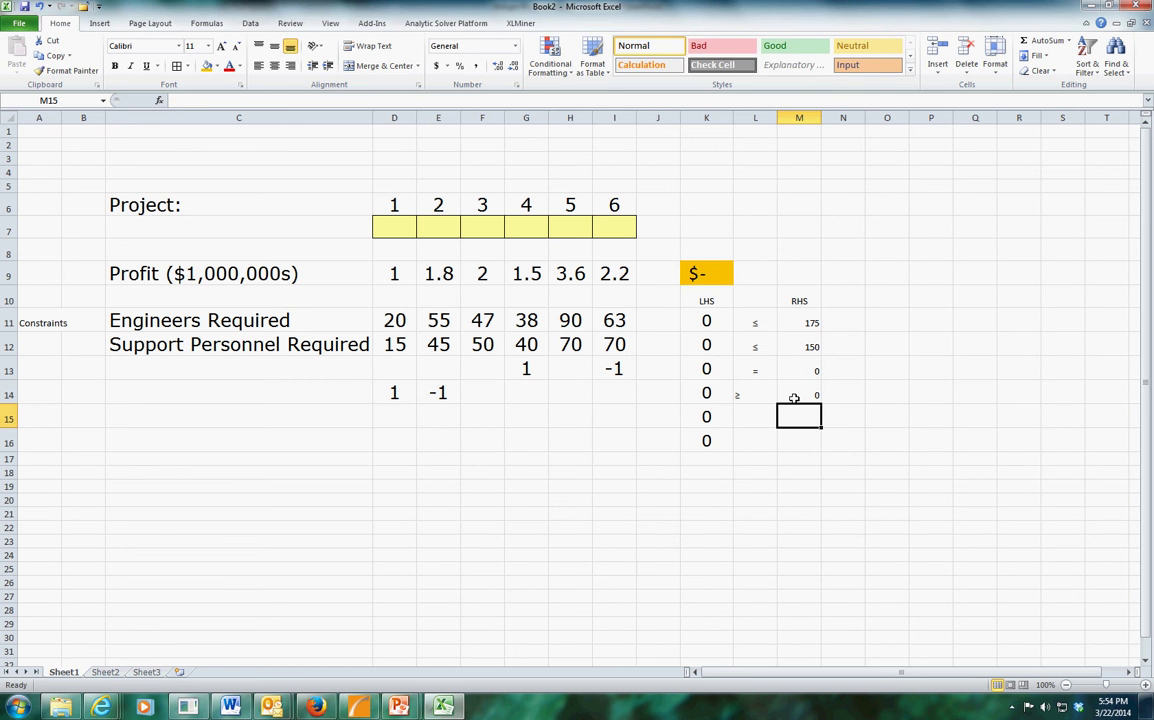
- Consult the projects 3 and 5 constraint in PowerPoint and, back in Excel, enter 1 in F15 and 1 in H15
key(alt+Tab)
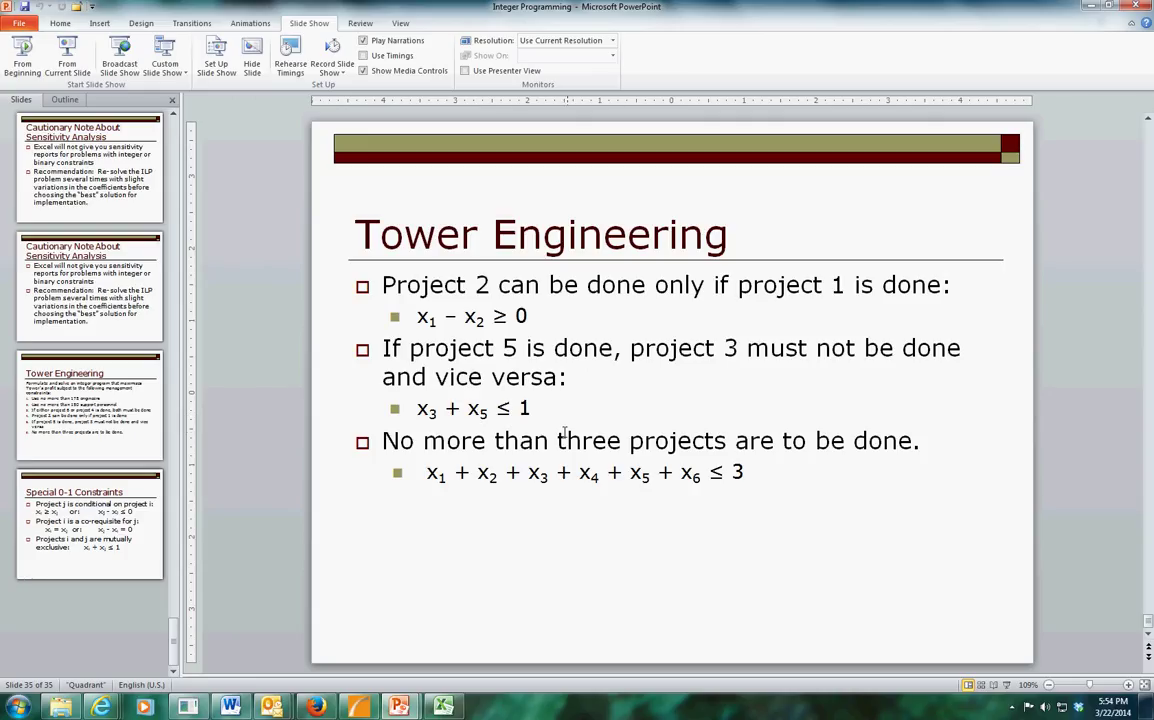
key(alt+Tab)
click(481, 418)
text(1)
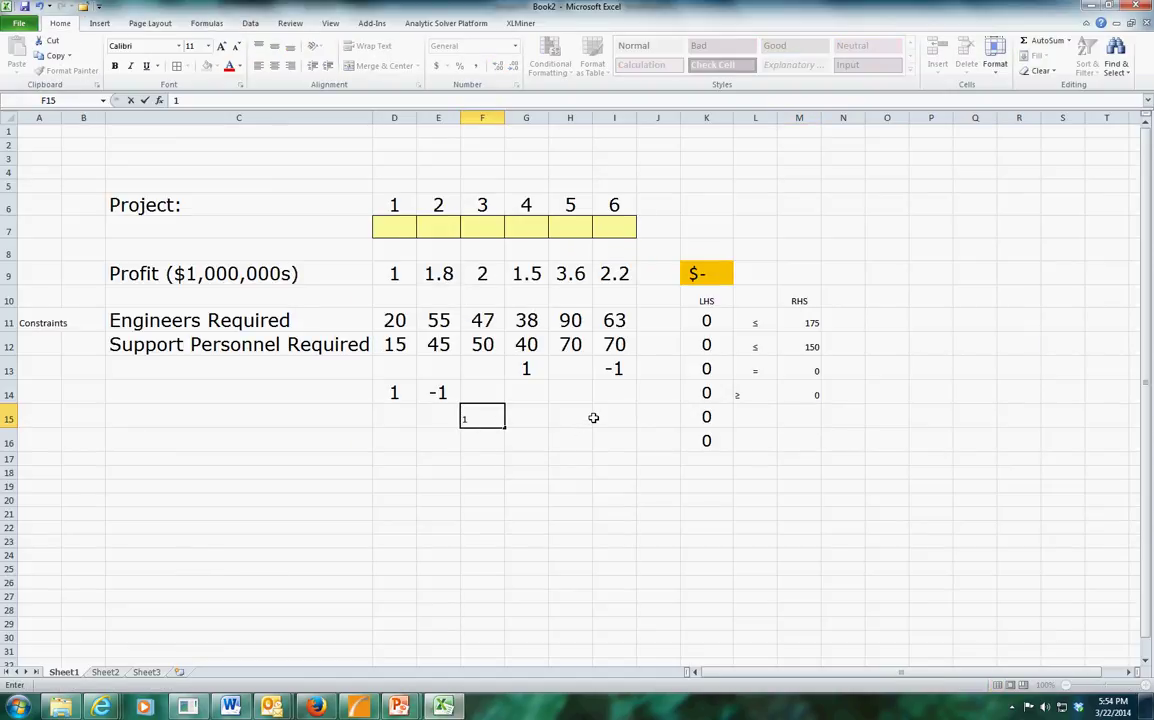
click(568, 416)
text(1)
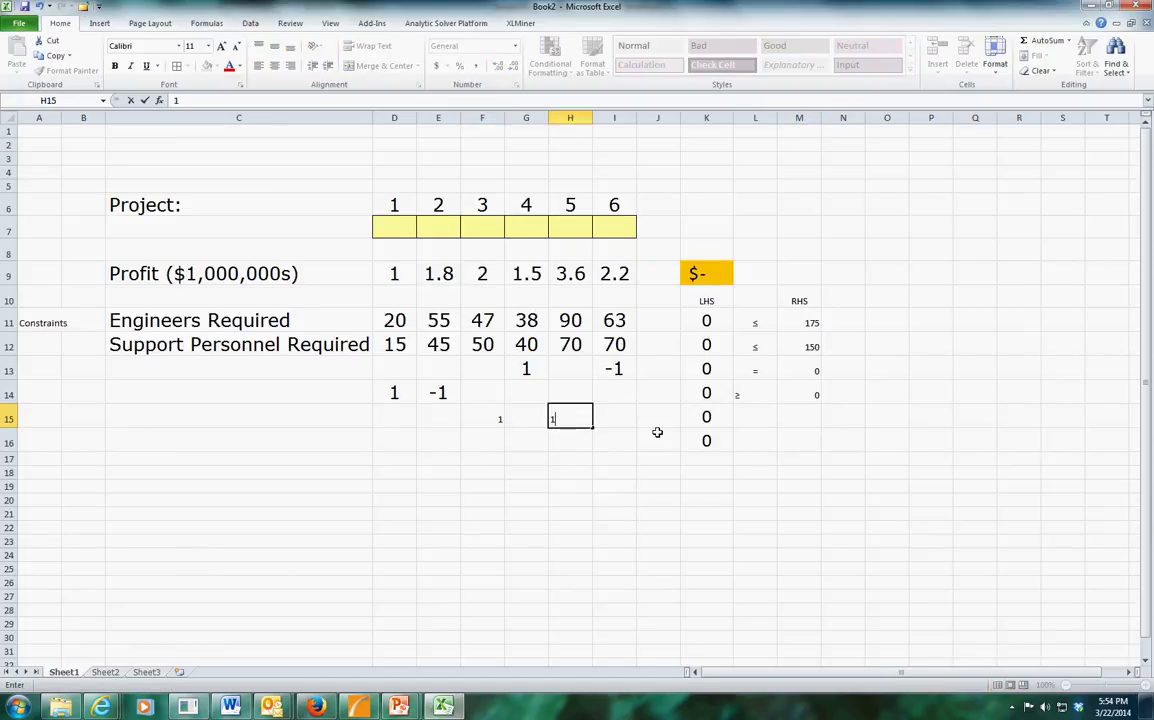
- Complete the row 15 constraint with a ≤ symbol in L15 and 1 in M15
click(748, 421)
key(alt+i)
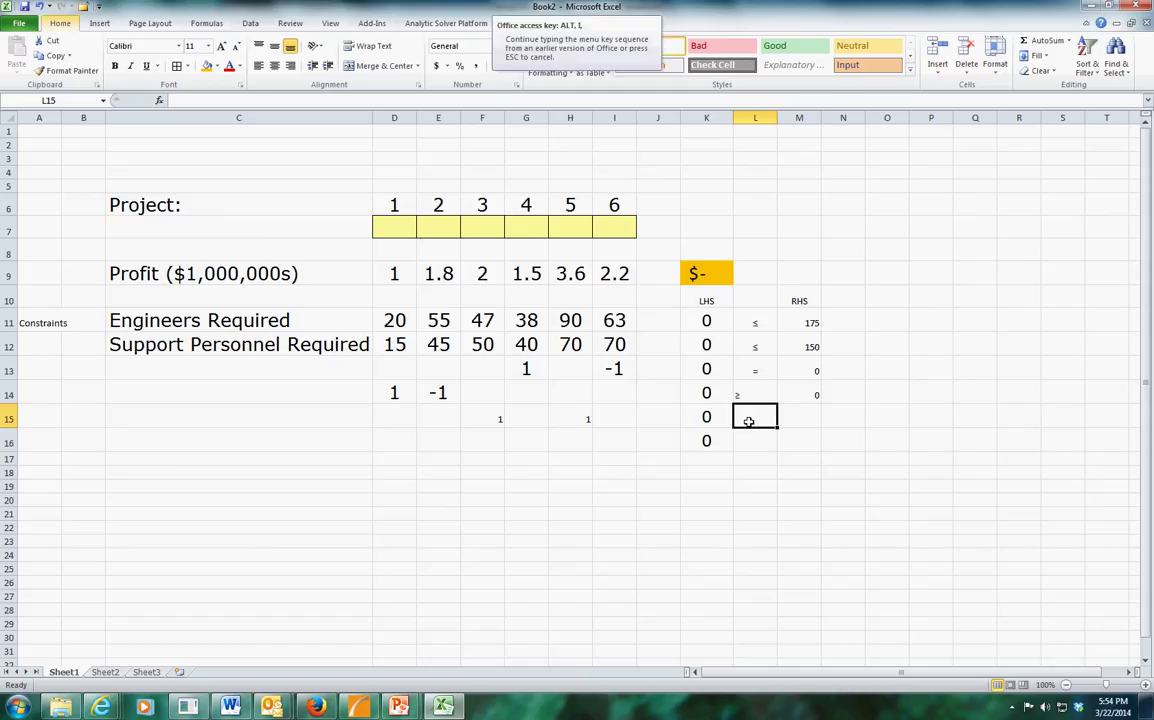
key(s)
double_click(741, 476)
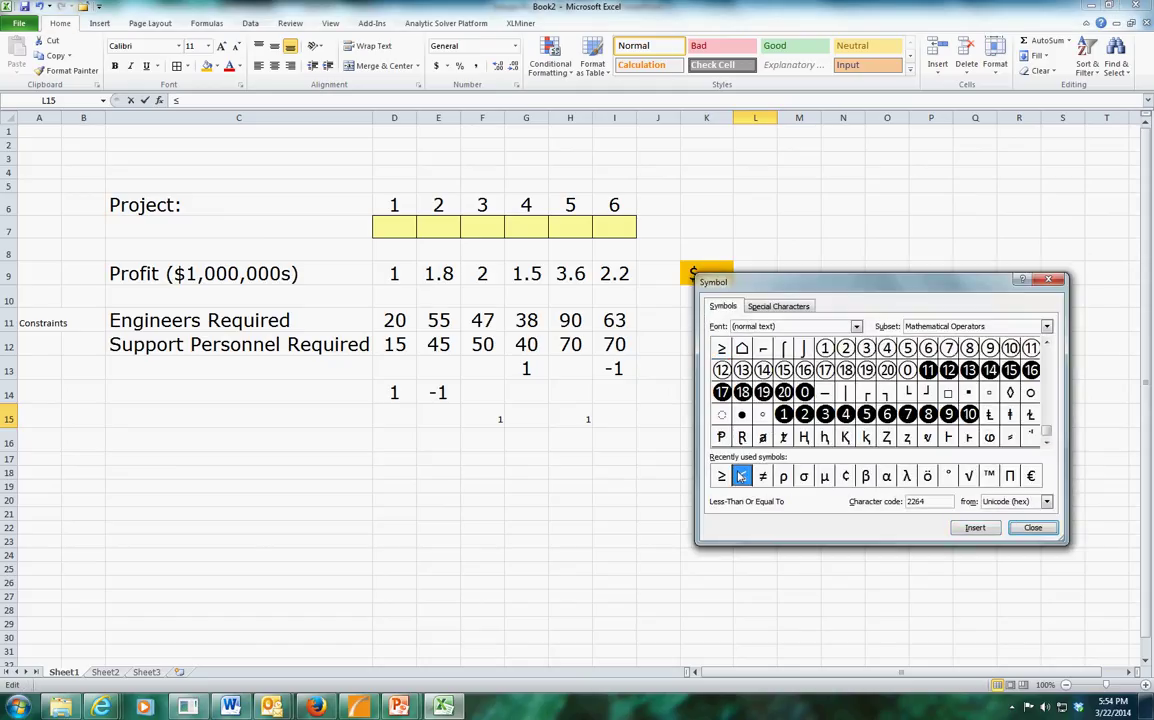
click(1033, 527)
click(807, 420)
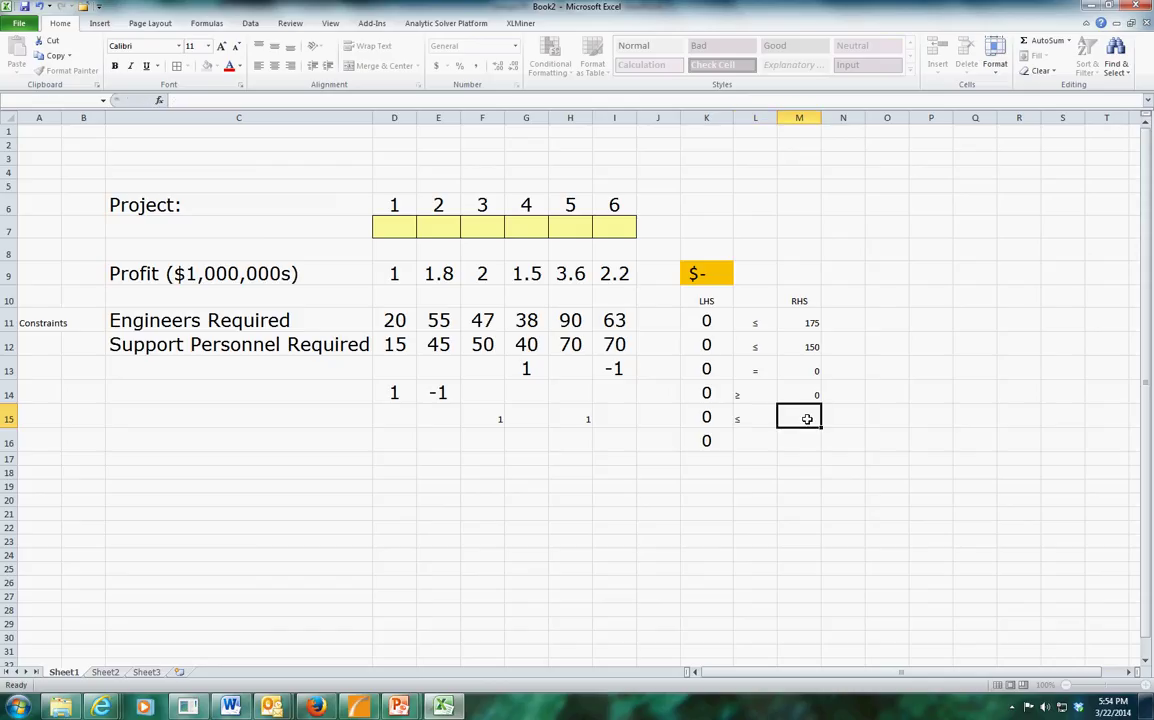
text(1)
key(Return)
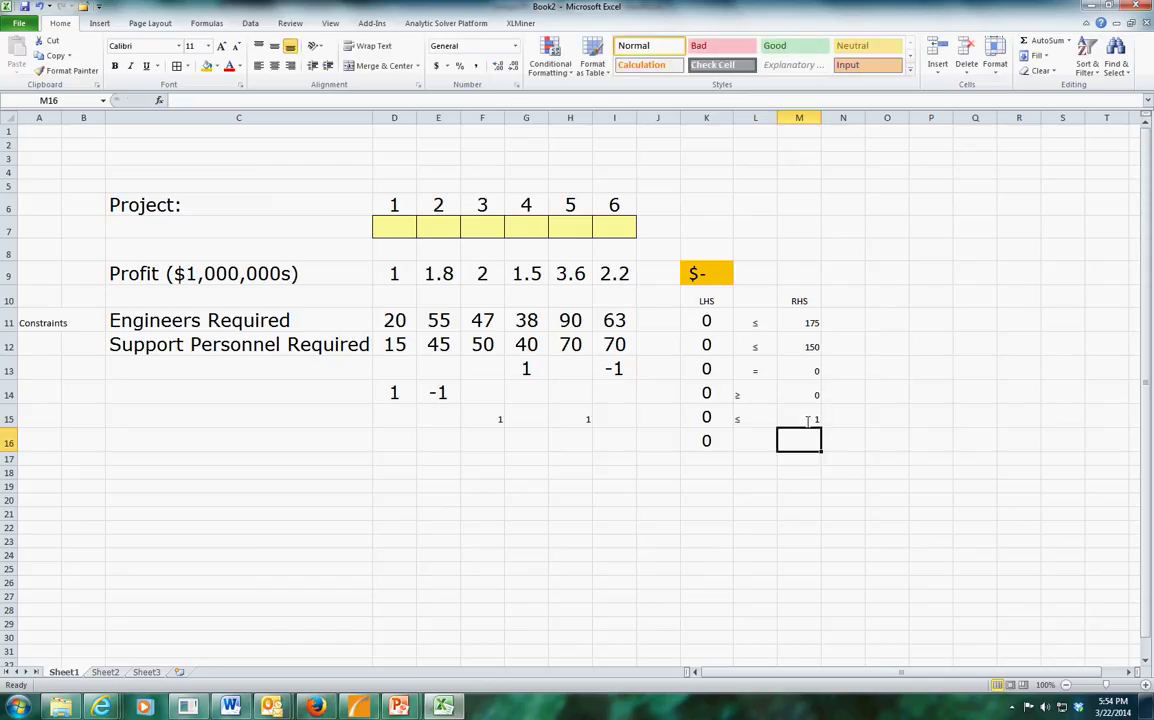
- Consult the three-project limit in PowerPoint and, back in Excel, enter 1 in each cell of D16:I16
key(alt+Tab)
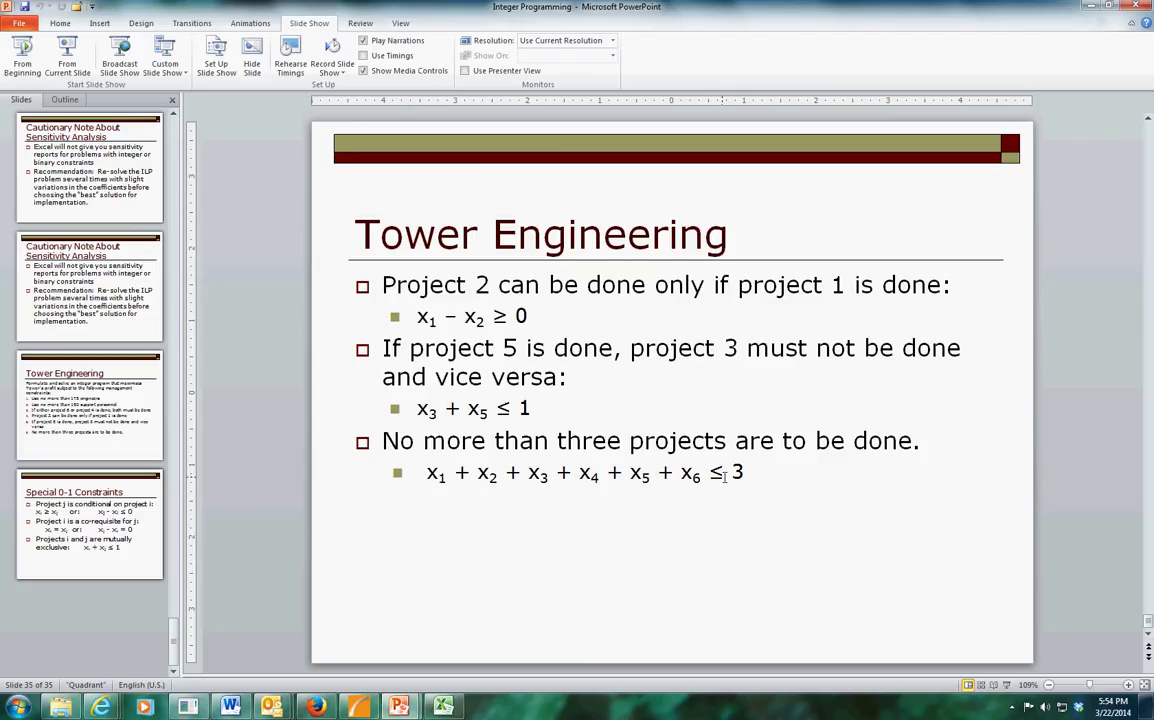
key(alt+Tab)
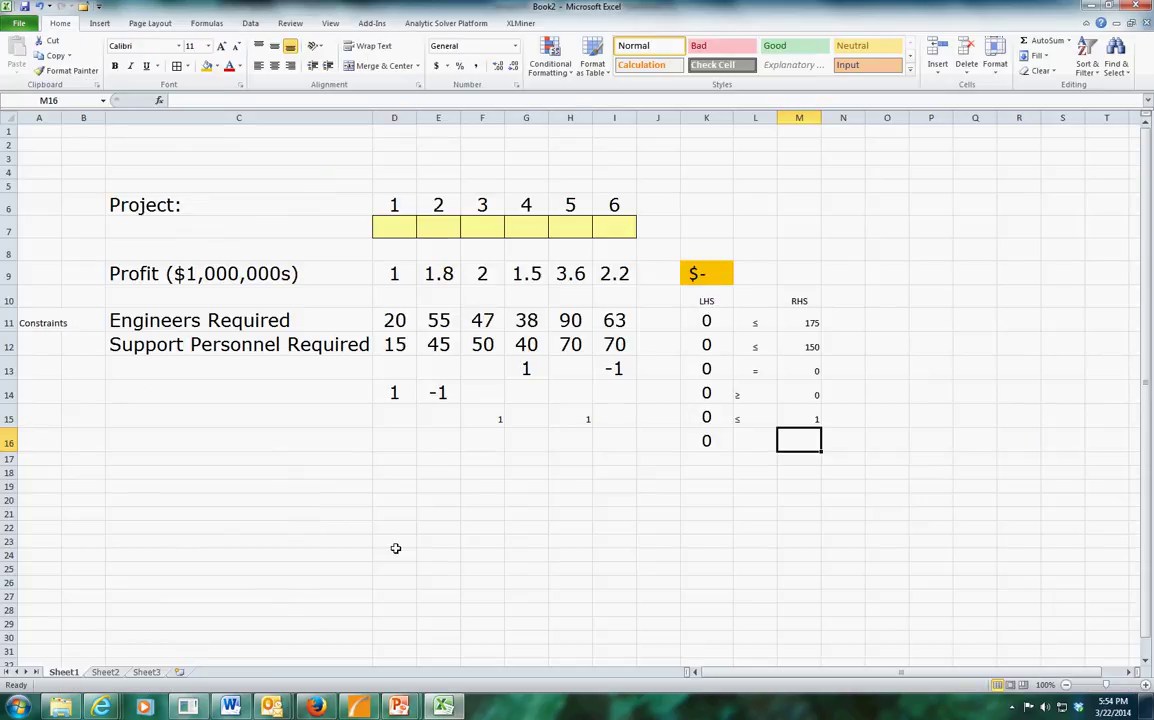
click(386, 445)
text(1)
key(Tab)
text(1)
key(Tab)
text(1)
key(Tab)
text(1)
key(Tab)
text(1)
key(Tab)
text(1)
key(Tab)
- Complete the row 16 constraint with a ≤ symbol in L16 and 3 in M16
key(Tab)
key(Tab)
key(alt+n)
key(u)
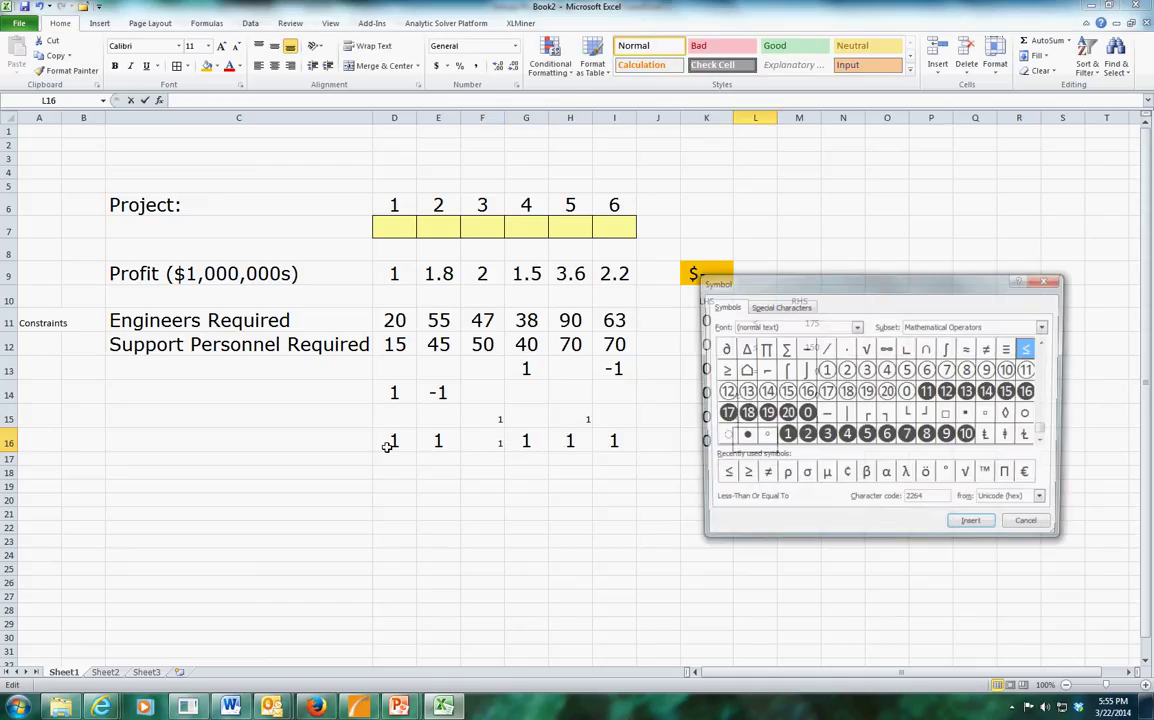
click(724, 477)
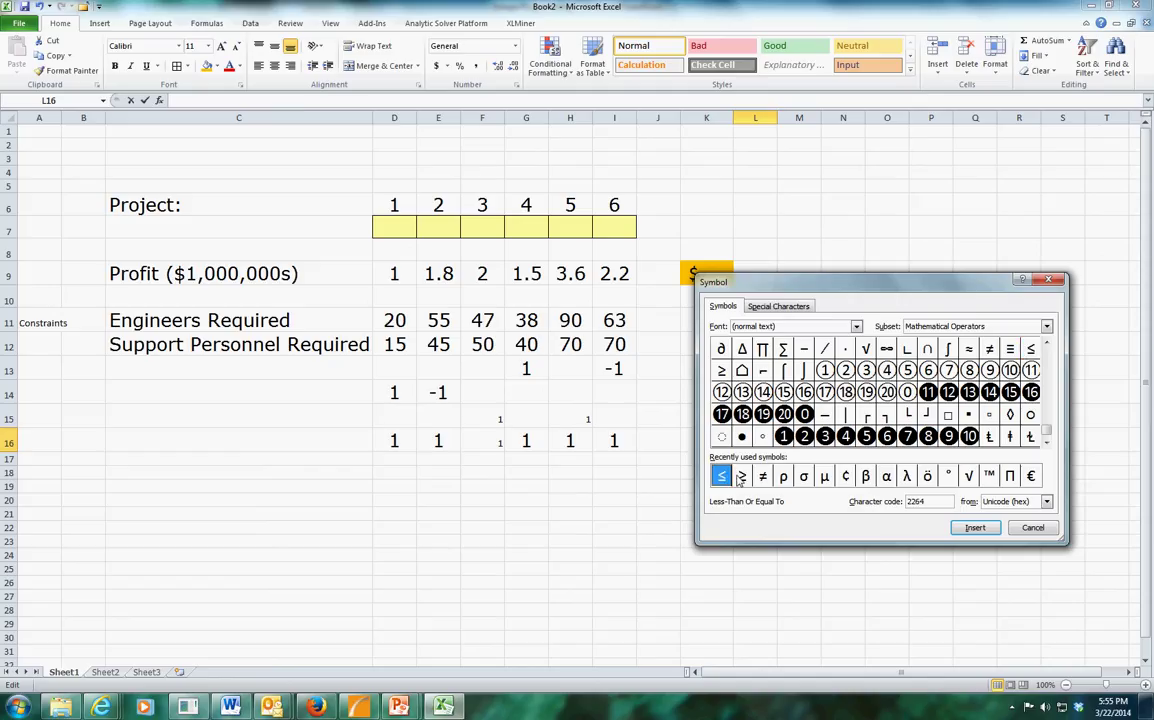
click(975, 527)
click(1031, 527)
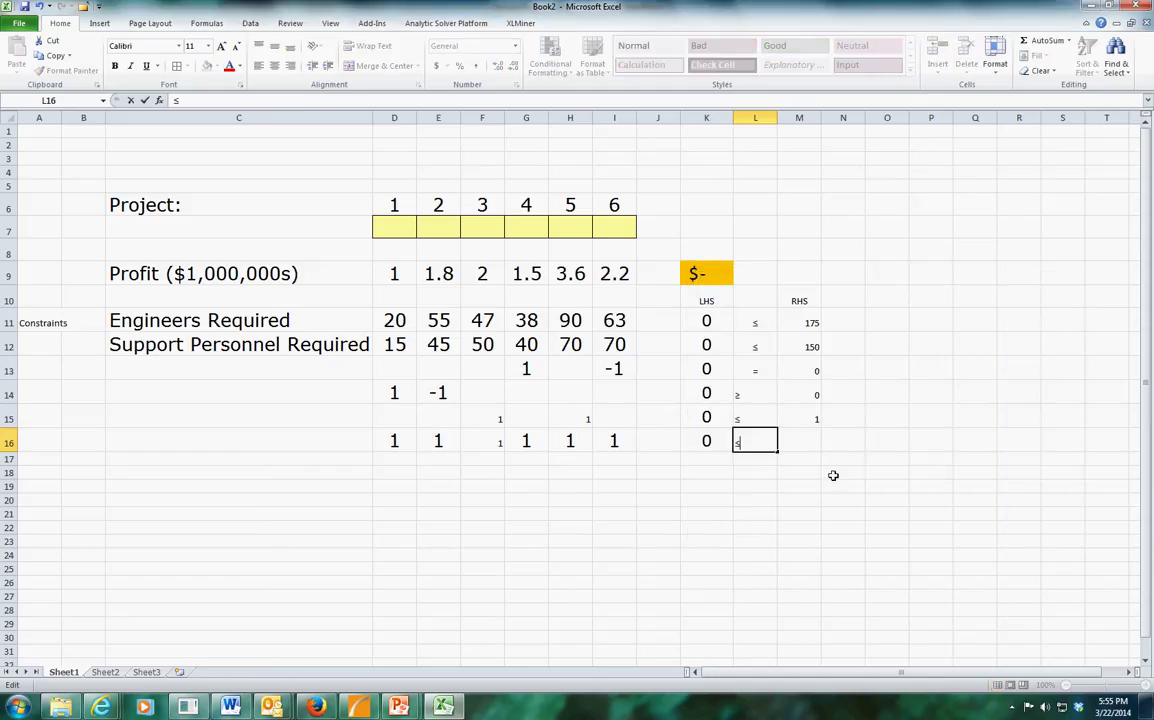
click(791, 445)
text(3)
key(Return)
- Centre the relation symbols in L14:L16 and the right-hand side values in M13:M16
drag(742, 392, 751, 438)
click(274, 66)
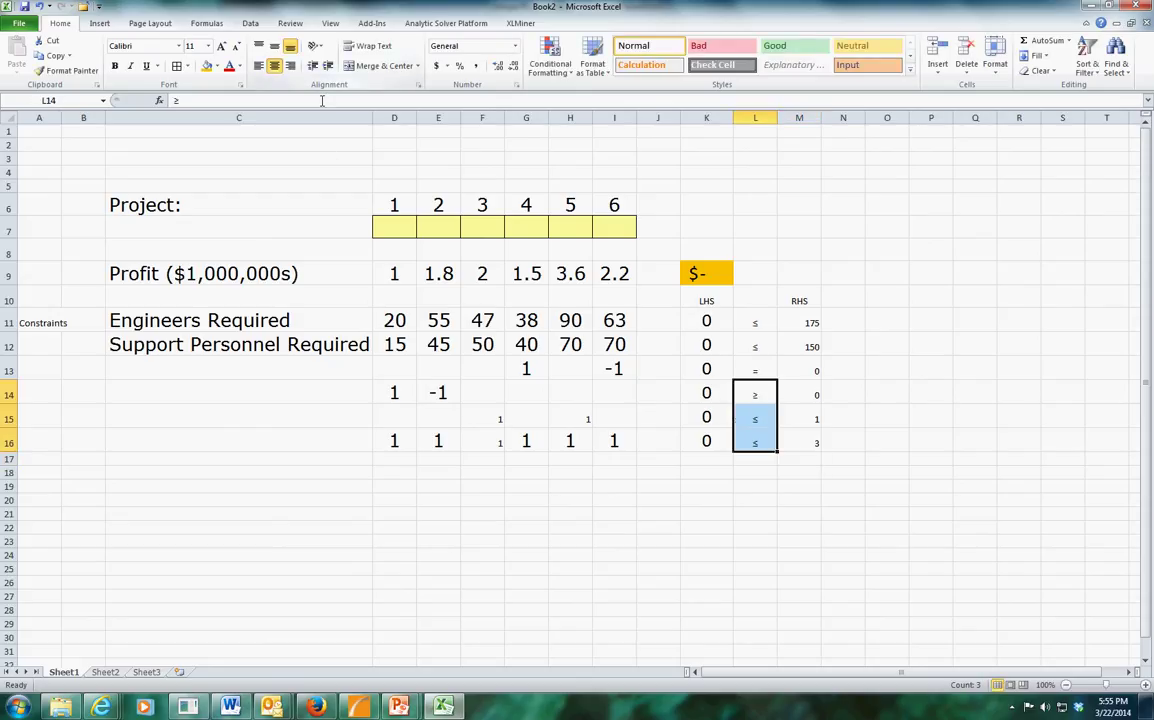
click(811, 394)
drag(811, 394, 811, 433)
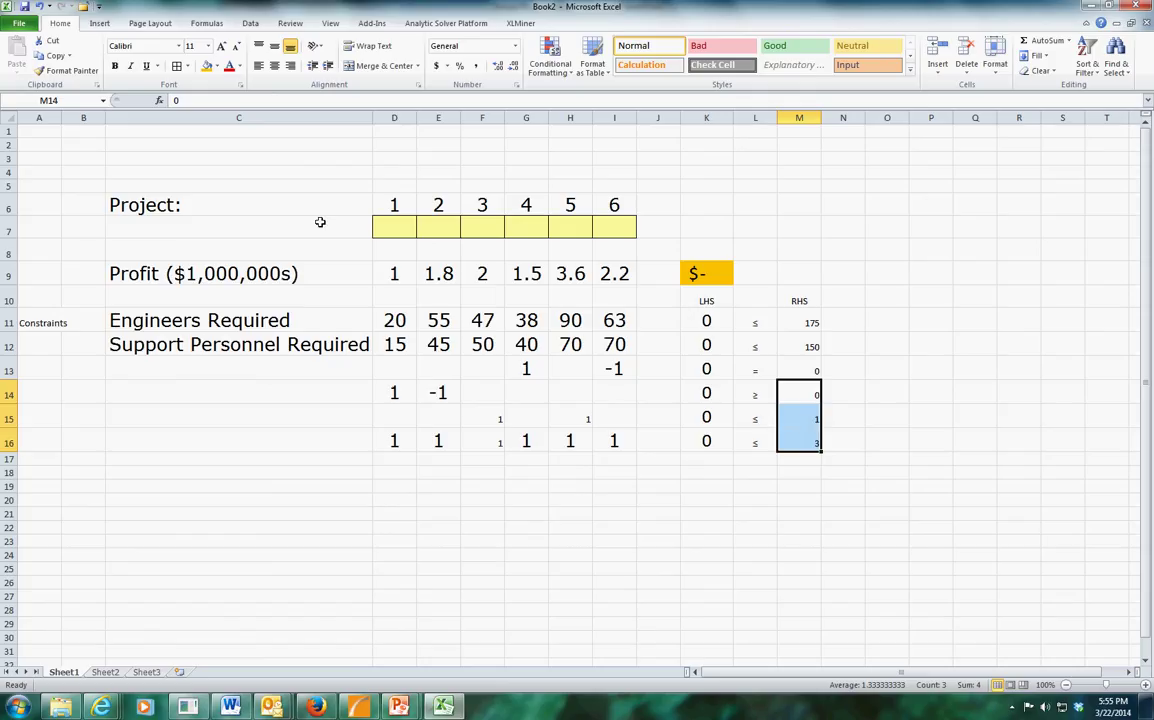
click(806, 376)
drag(808, 380, 814, 440)
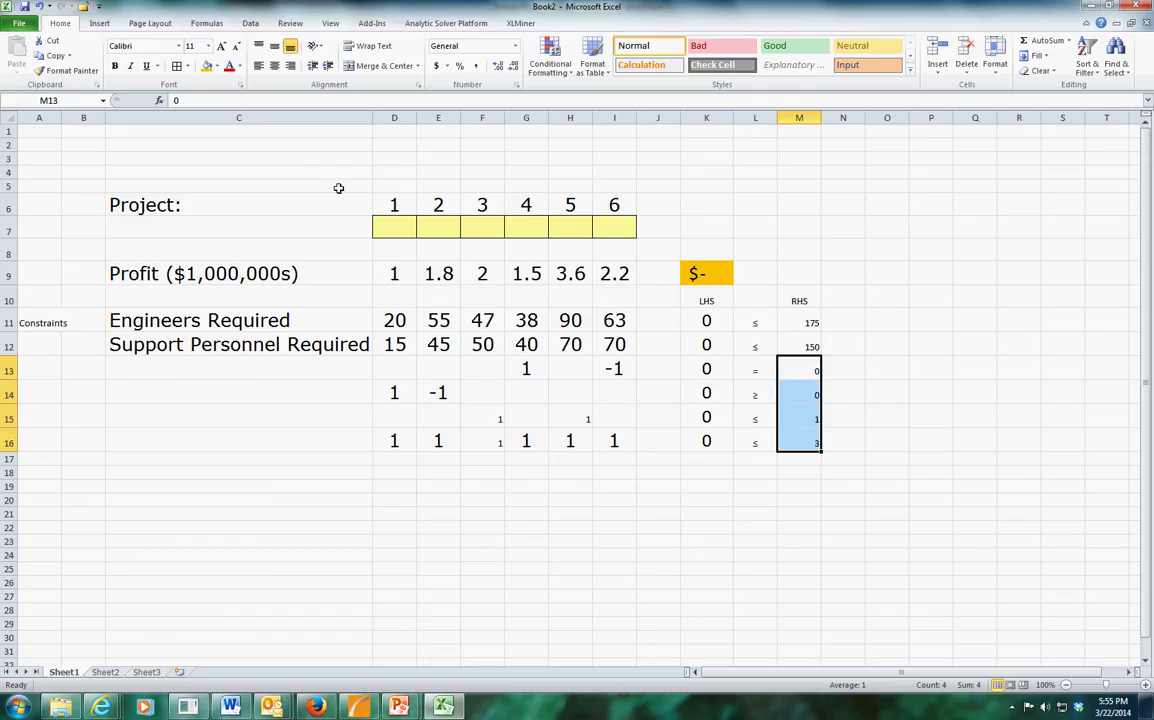
click(274, 66)
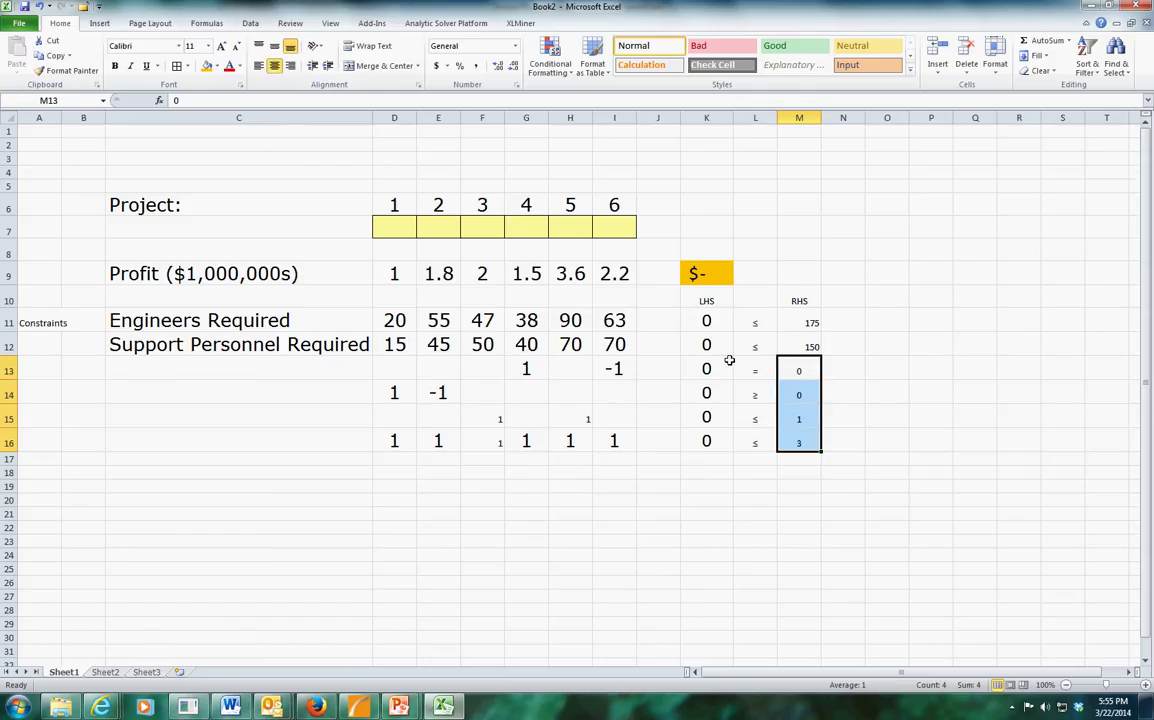
- Enlarge the font of the right-hand side values in M13:M16 and M11:M12 to match the left-hand side
click(221, 47)
click(221, 47)
click(221, 47)
click(221, 47)
click(310, 488)
drag(800, 322, 804, 340)
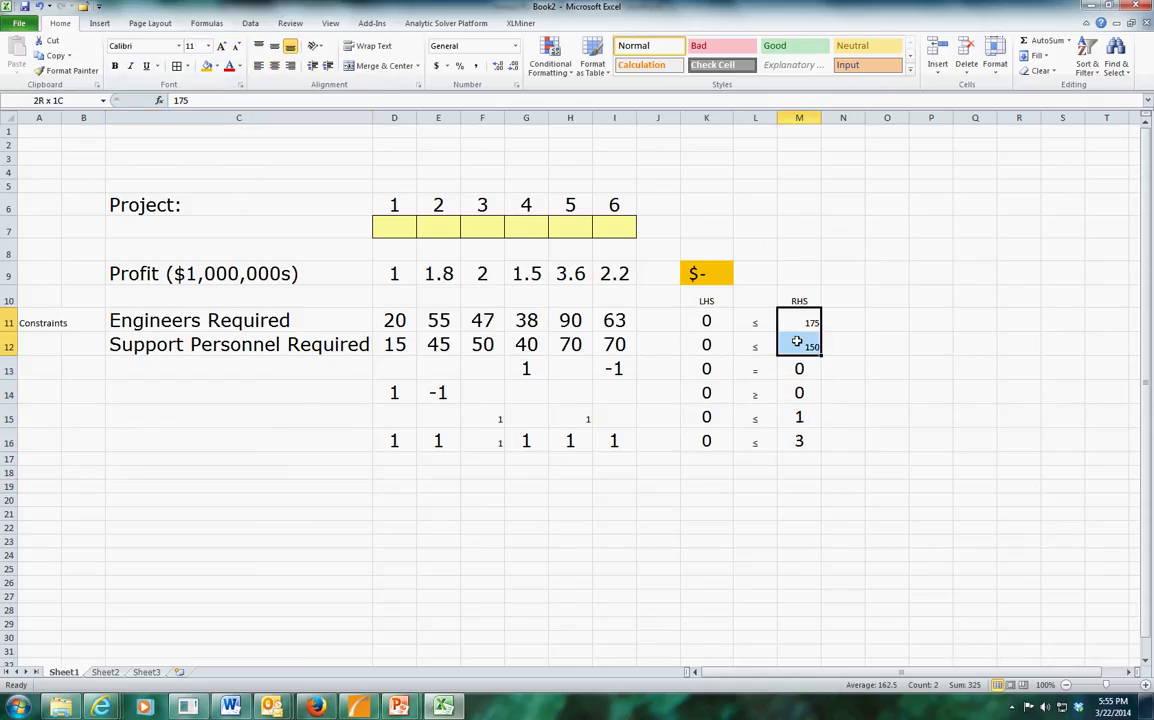
click(221, 47)
click(221, 47)
click(221, 47)
click(221, 47)
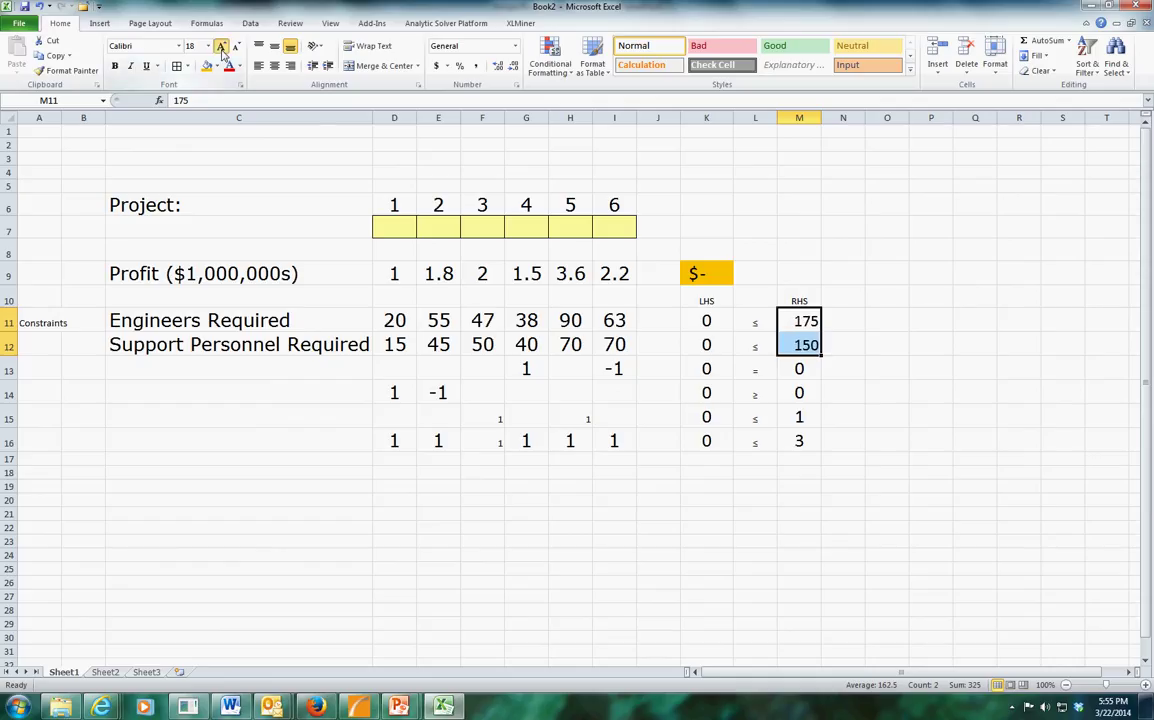
click(95, 369)
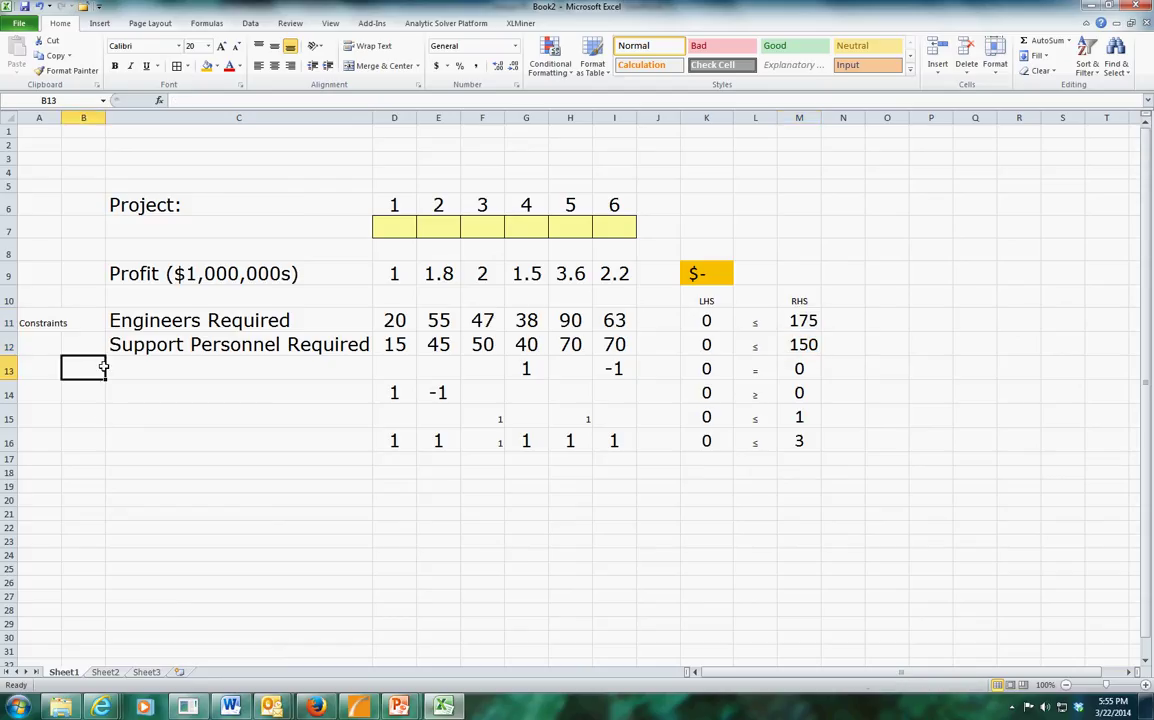
- Increase the font size of the project 3 coefficients in F15:F16 to 24
click(140, 372)
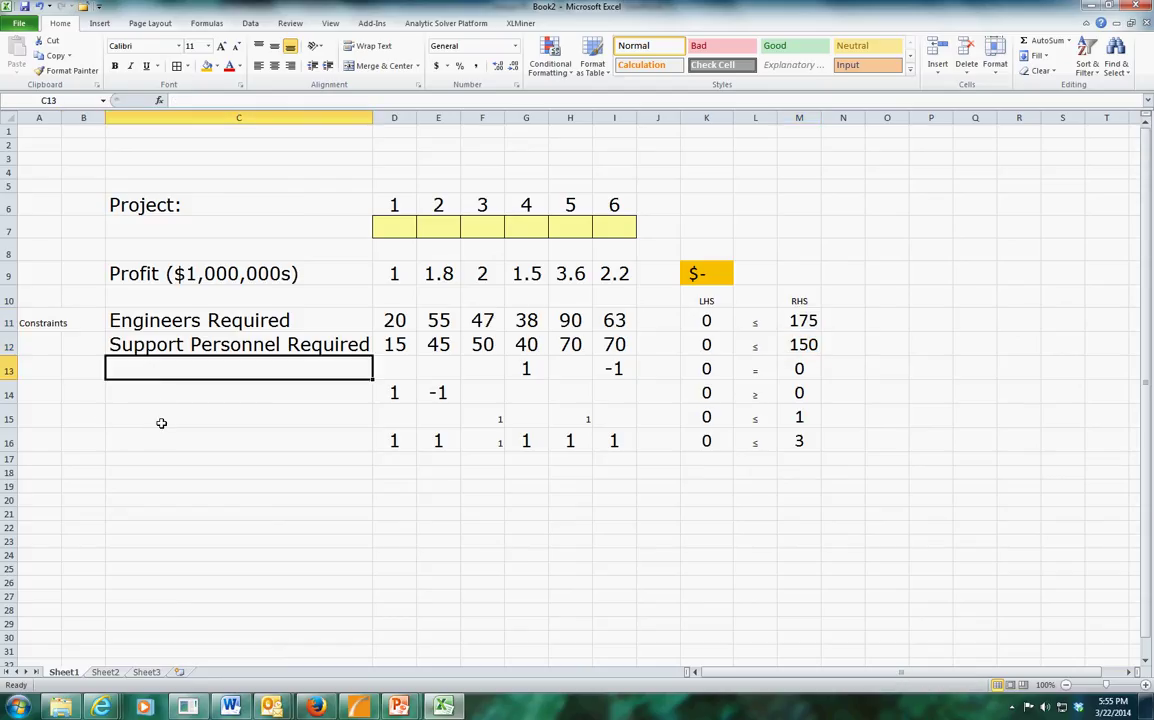
drag(495, 418, 479, 440)
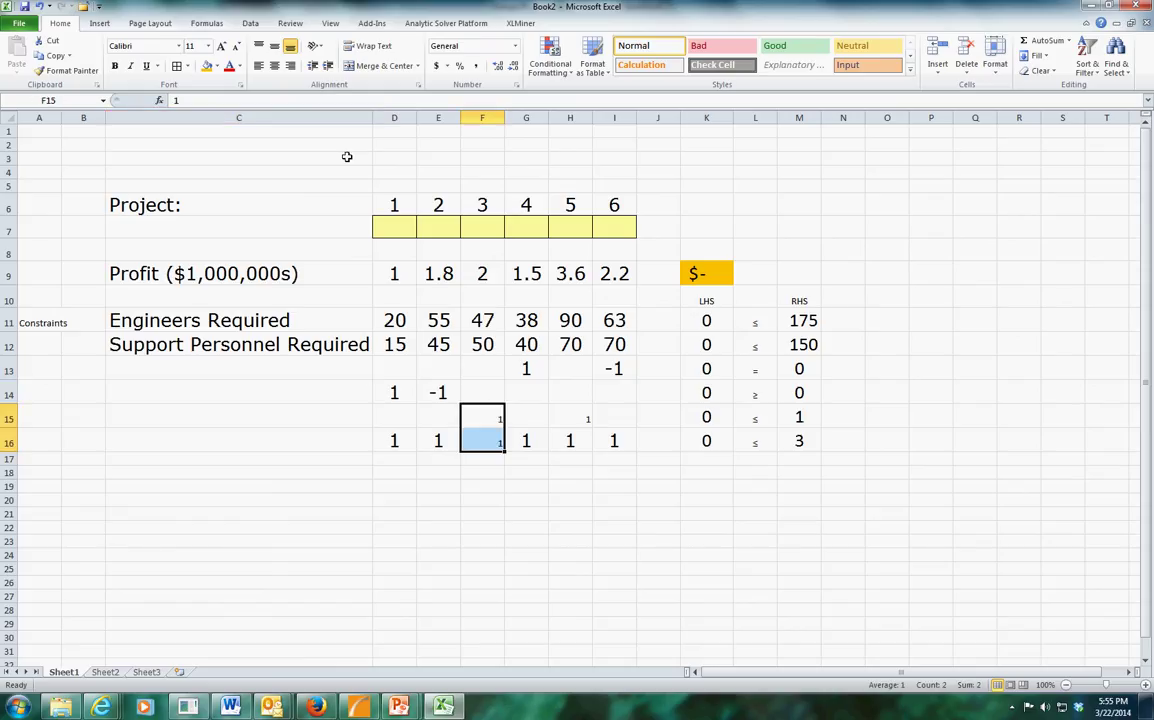
click(221, 47)
click(221, 47)
click(221, 47)
click(221, 47)
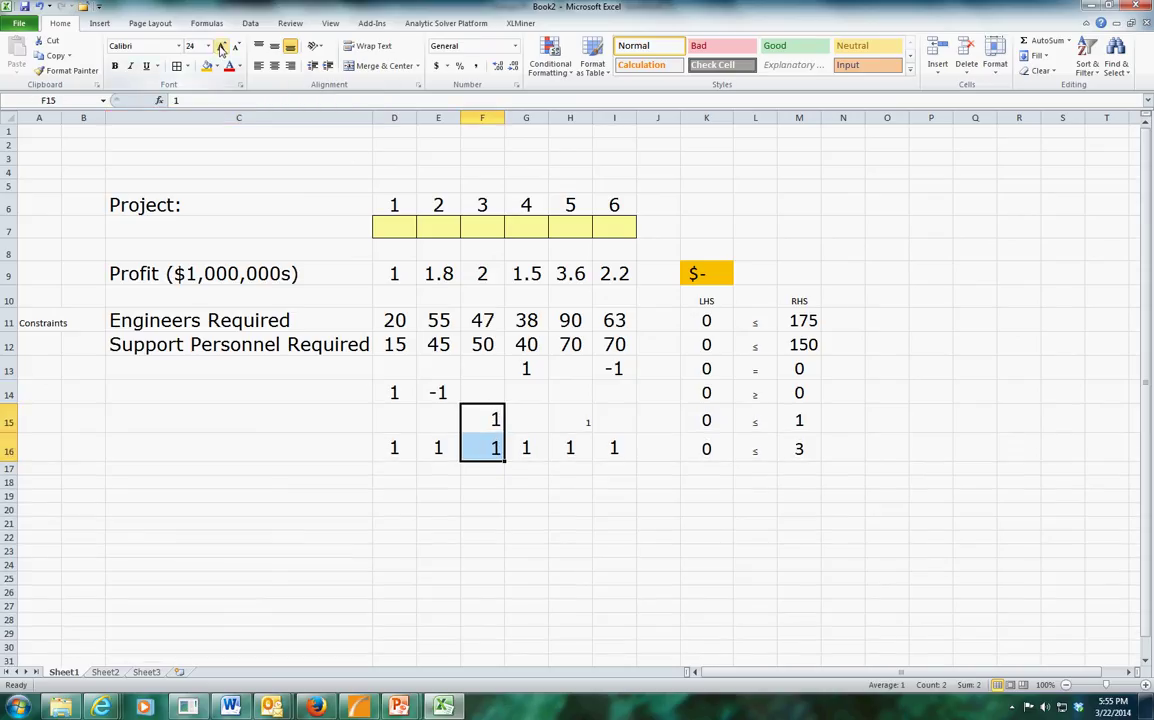
- Increase the font size of the coefficient in H15 to 24 and centre it
click(582, 421)
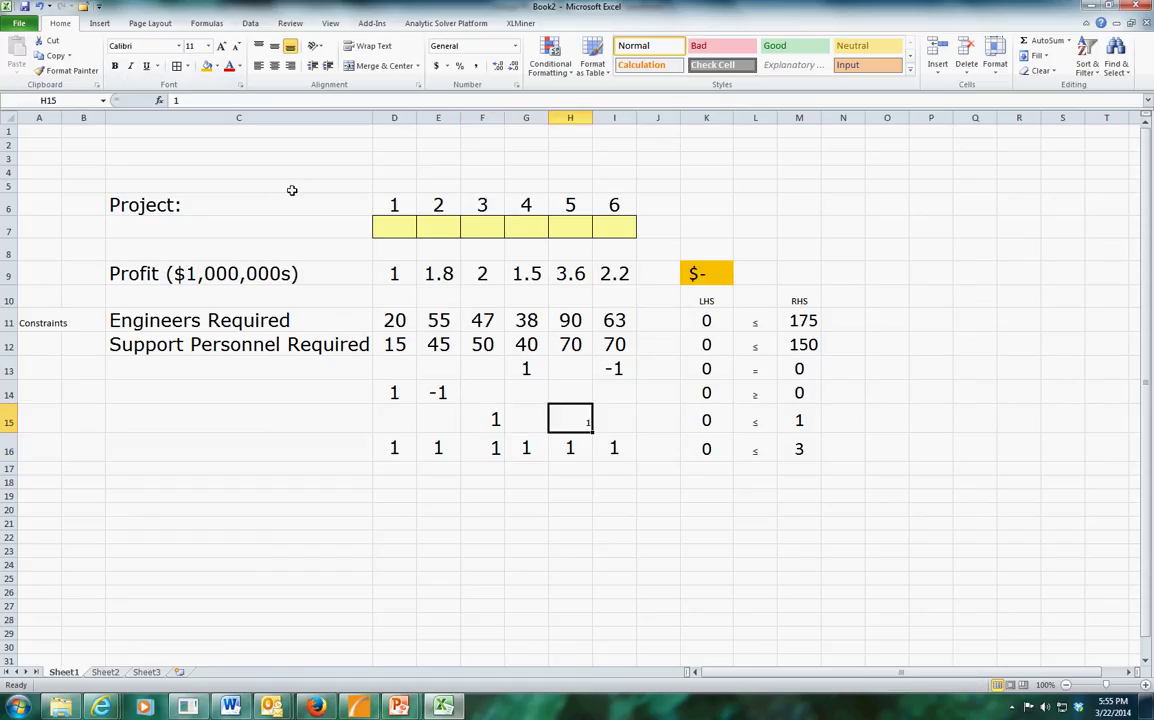
click(221, 47)
click(221, 47)
click(221, 47)
click(221, 47)
click(221, 47)
click(274, 65)
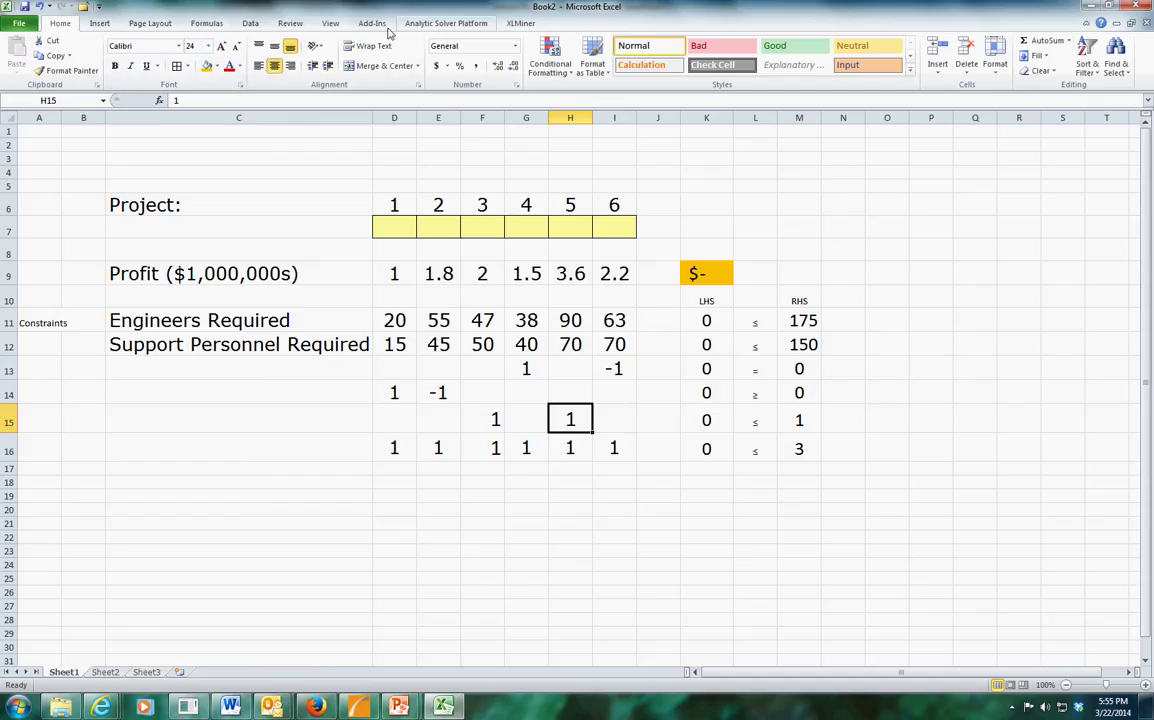
- Open Solver and set the total profit cell K9 as the objective to maximize
click(251, 24)
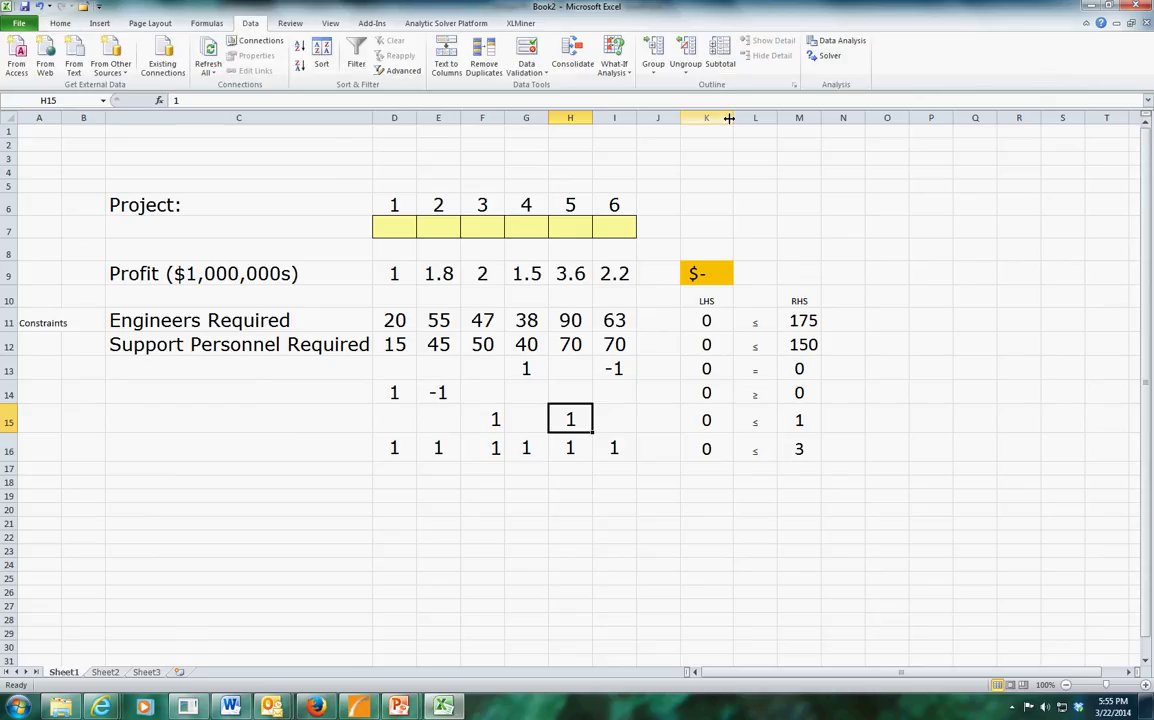
click(830, 56)
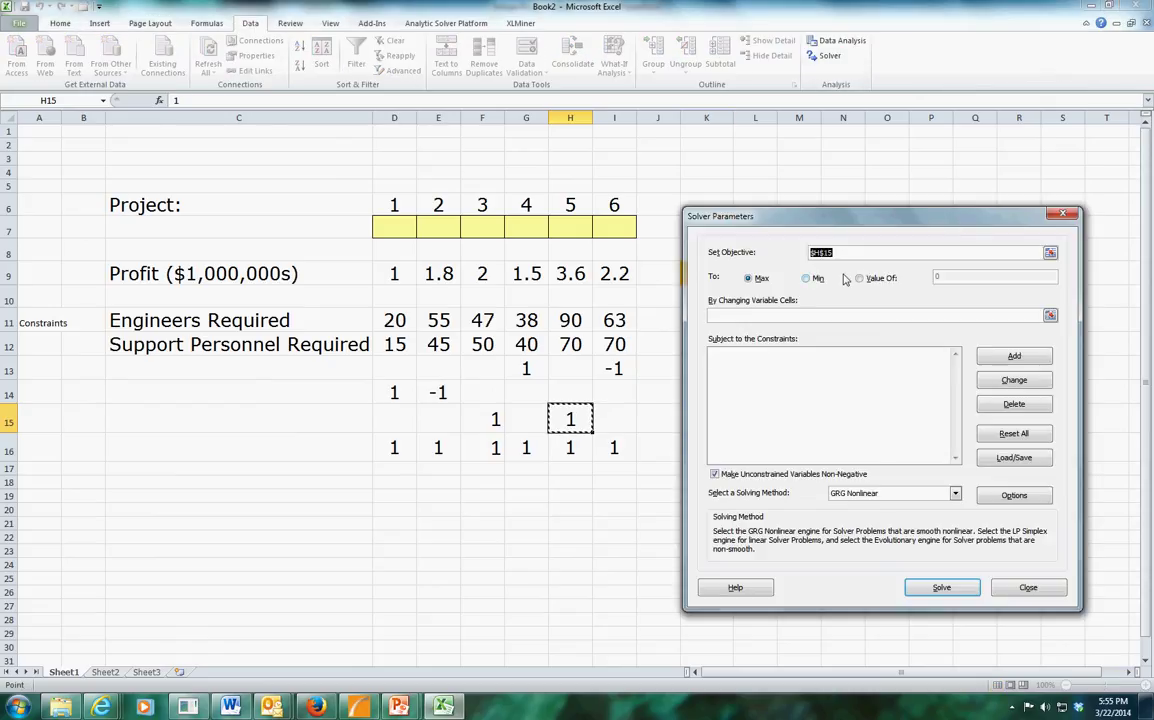
drag(832, 228, 864, 370)
click(690, 273)
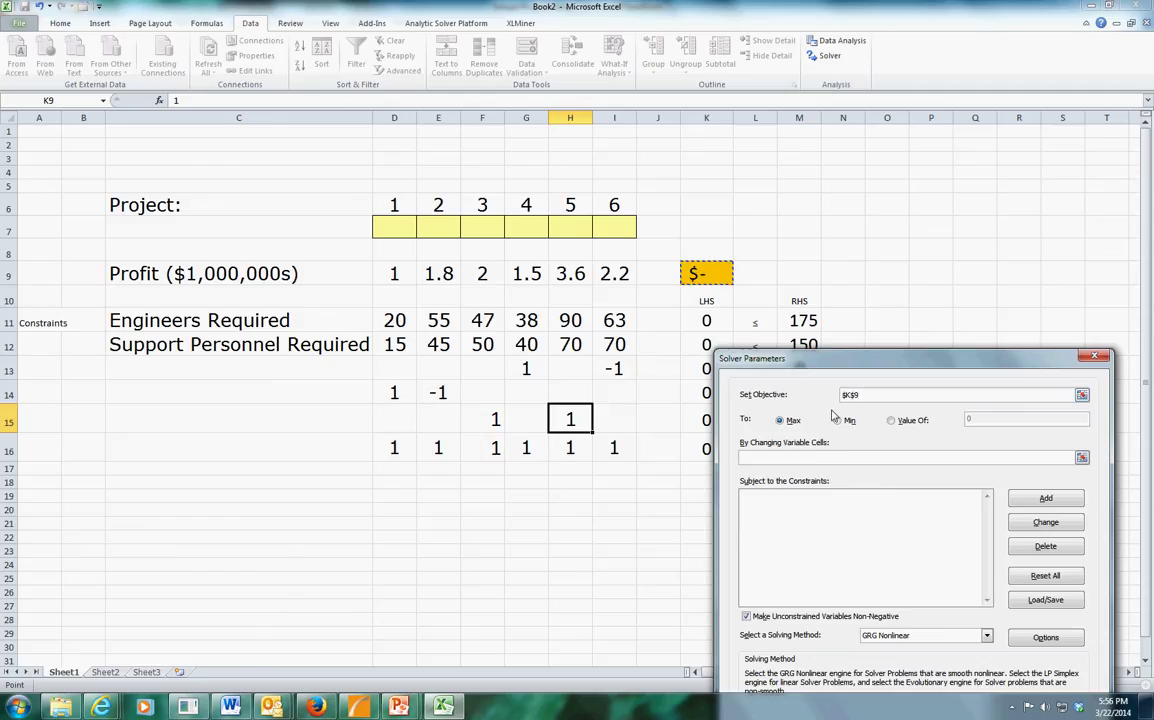
- Set D7:I7 as Solver's changing variable cells and start adding a constraint
click(775, 458)
drag(397, 229, 610, 229)
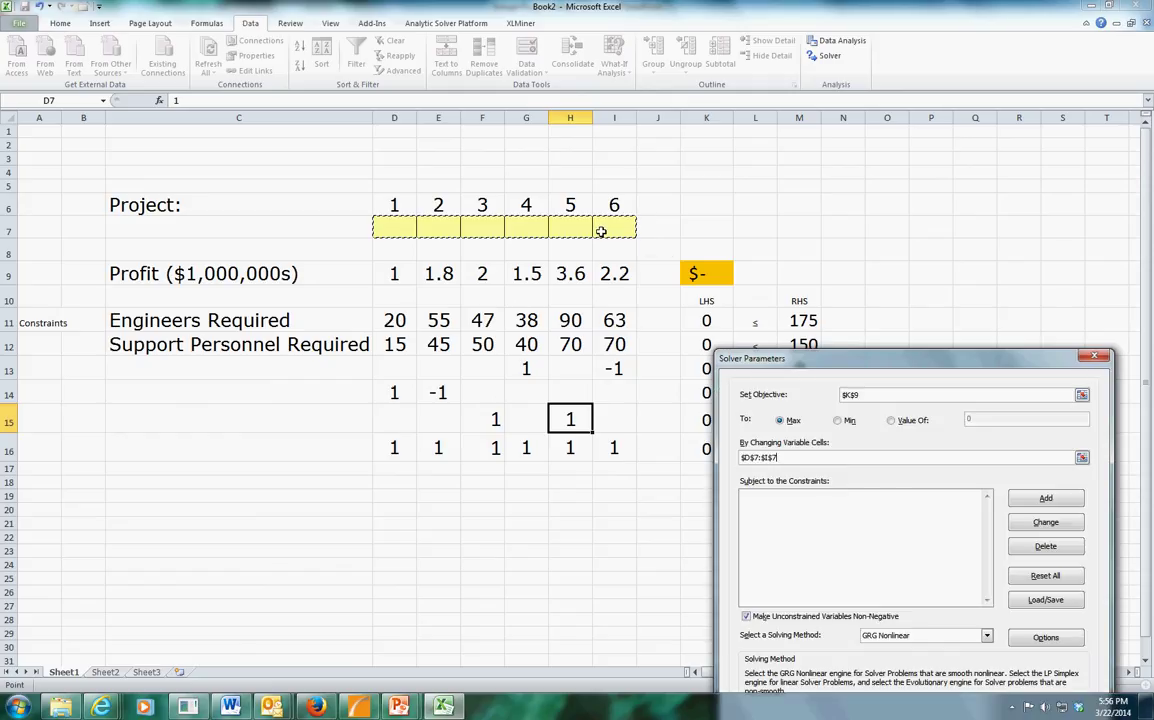
click(1032, 497)
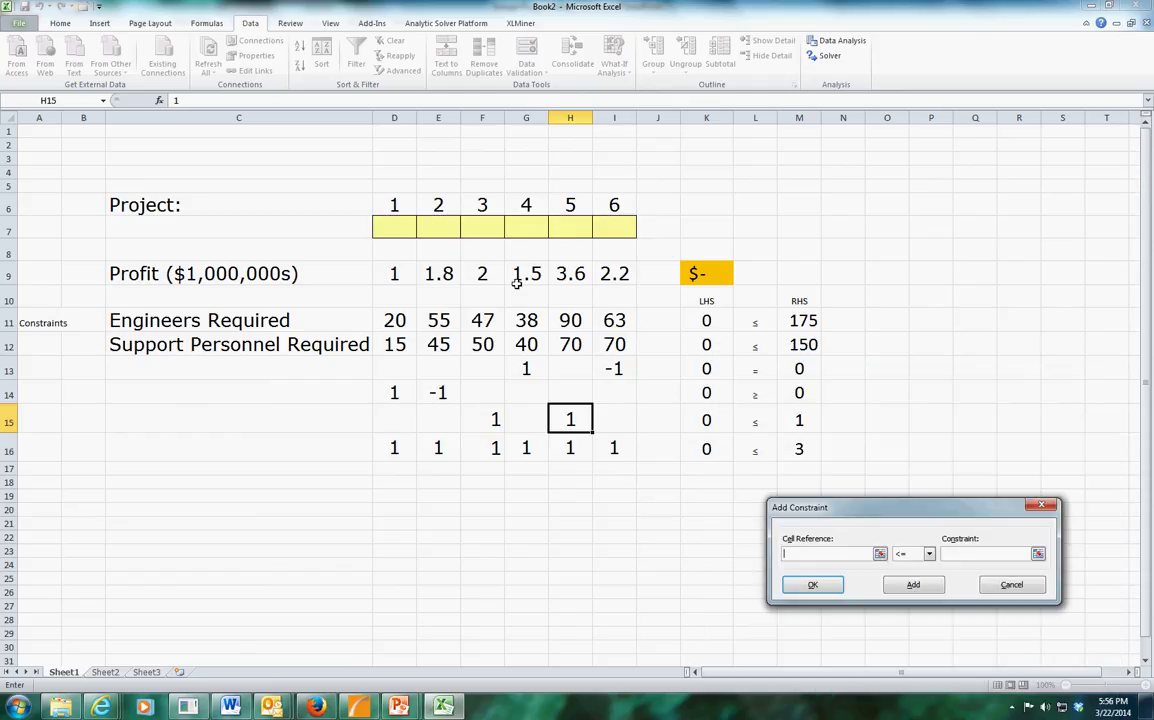
- Add a Solver constraint making the decision cells D7:I7 binary
drag(391, 227, 593, 228)
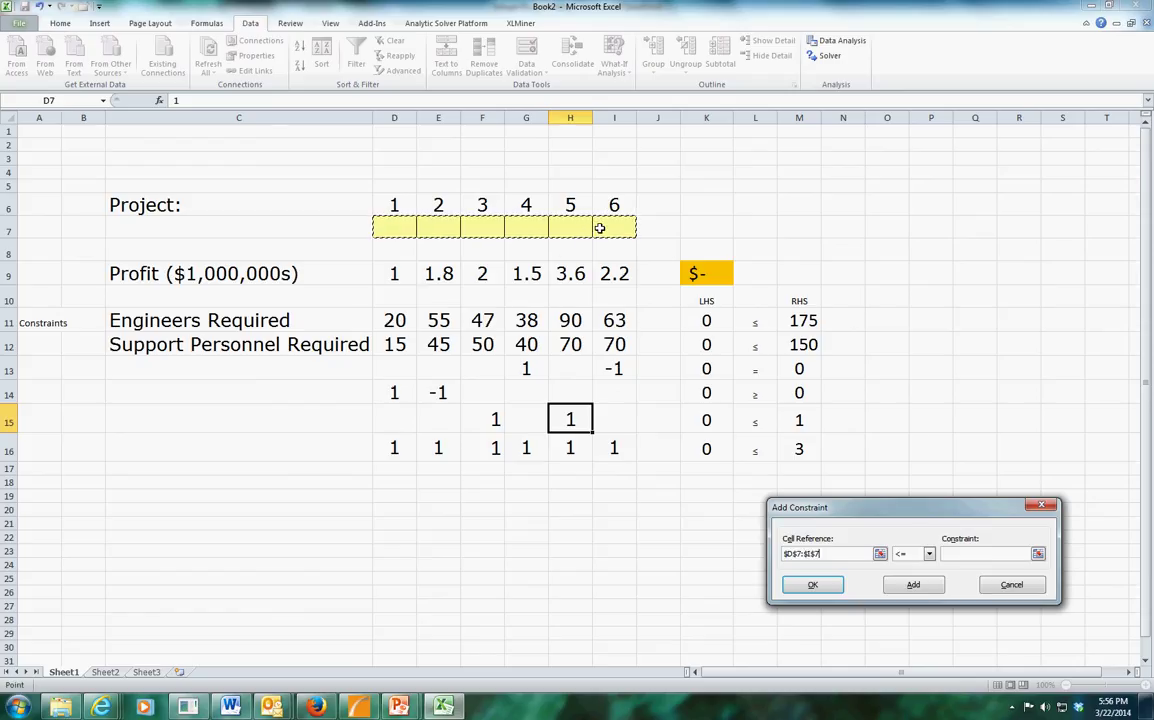
click(929, 553)
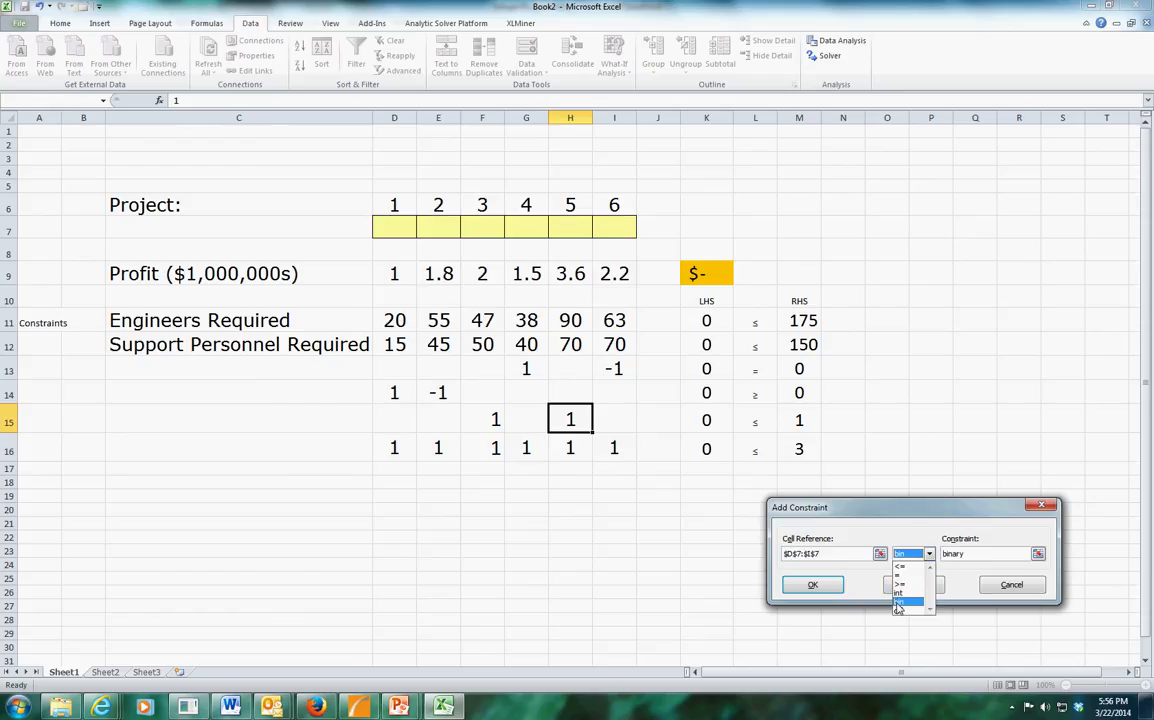
click(899, 603)
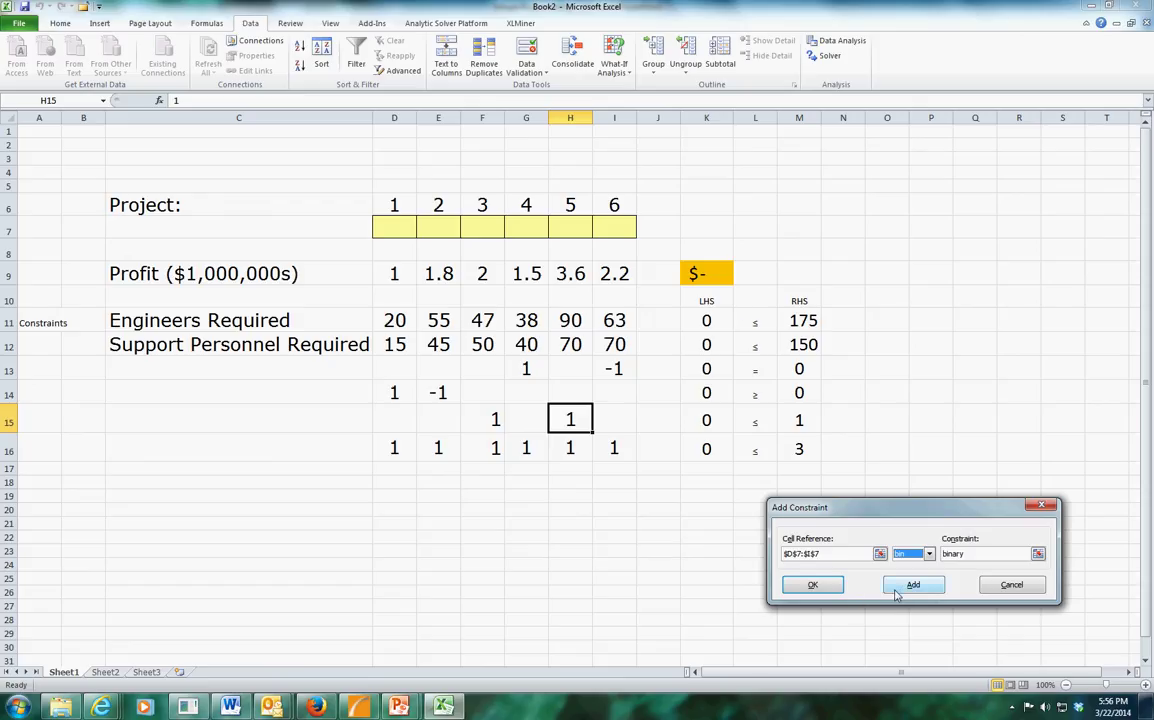
click(900, 590)
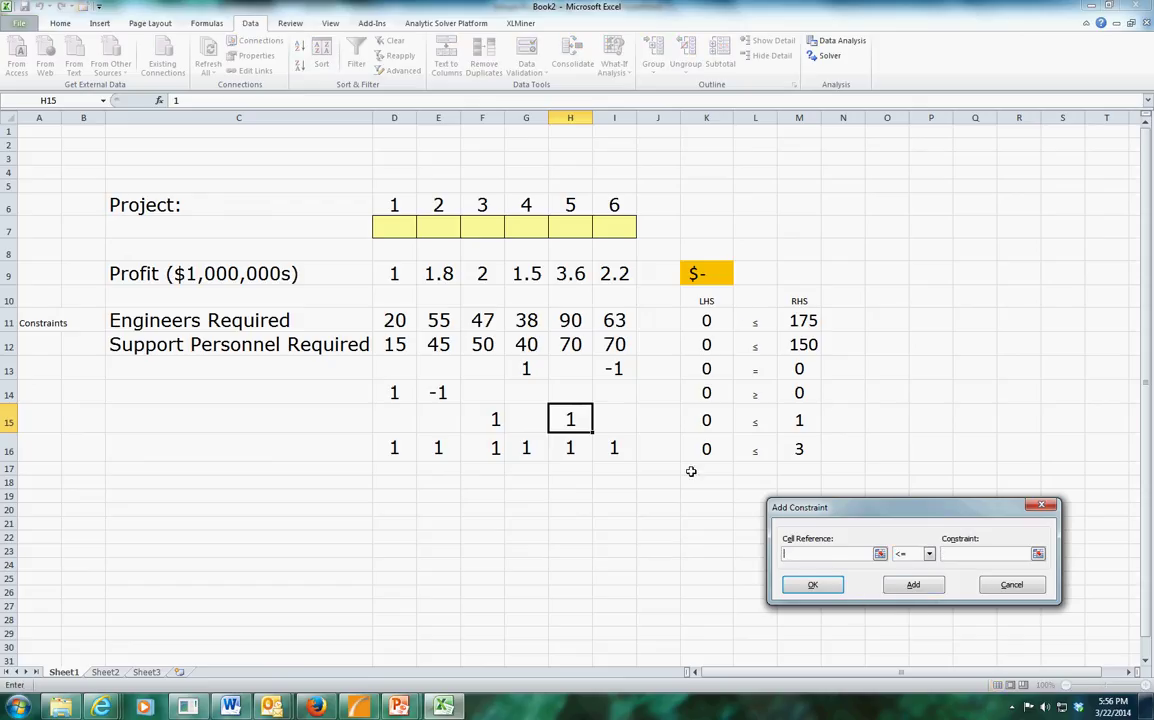
- Add a constraint keeping the engineer and support personnel usage in K11:K12 <= the limits in M11:M12
drag(704, 320, 706, 344)
click(976, 555)
drag(788, 321, 801, 344)
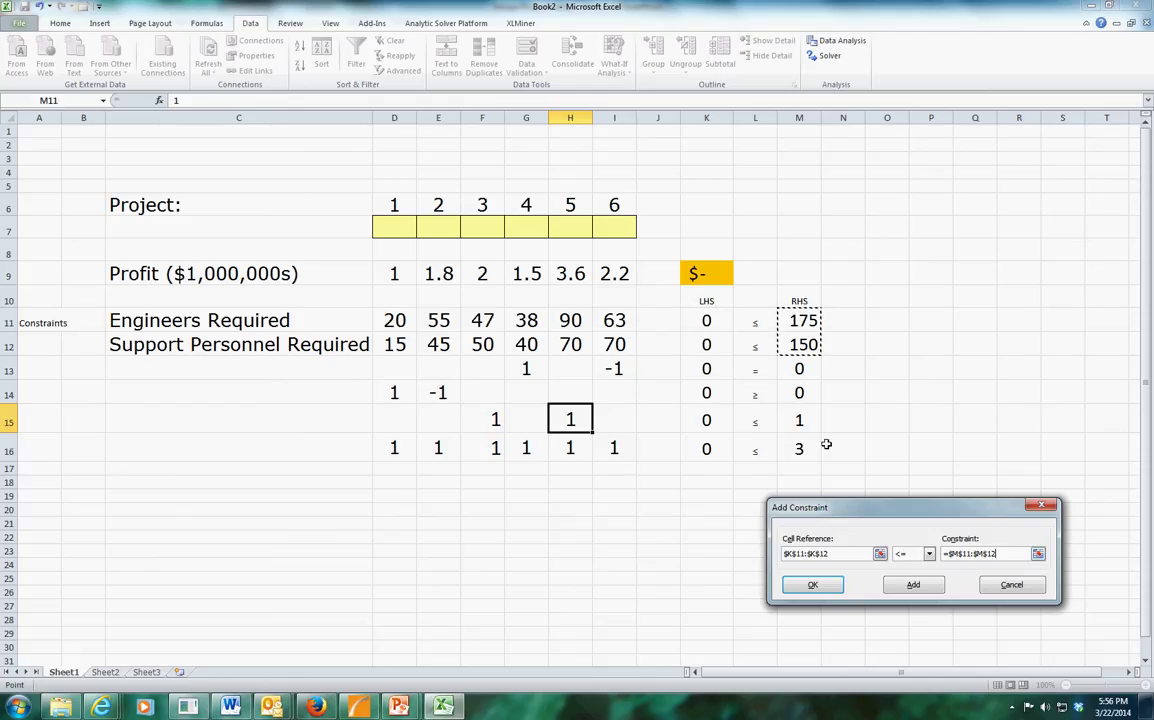
click(911, 585)
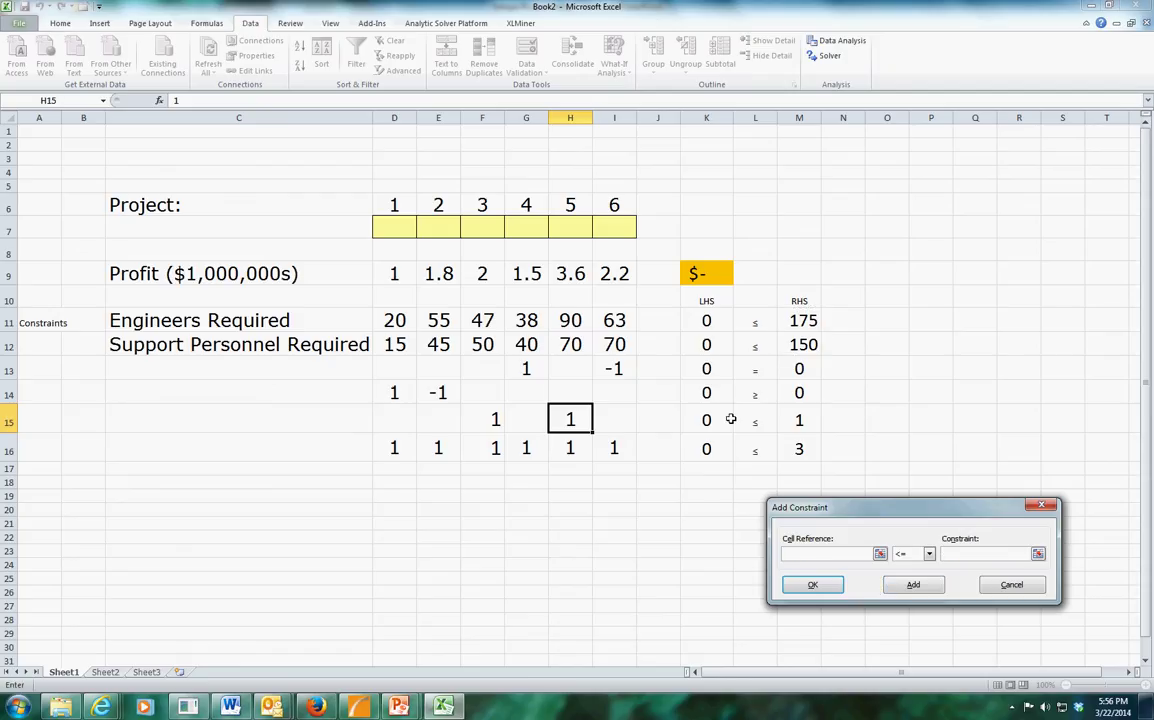
- Add a constraint setting the project 4 and 6 relation in K13 = M13
click(707, 370)
click(929, 554)
click(918, 575)
click(798, 370)
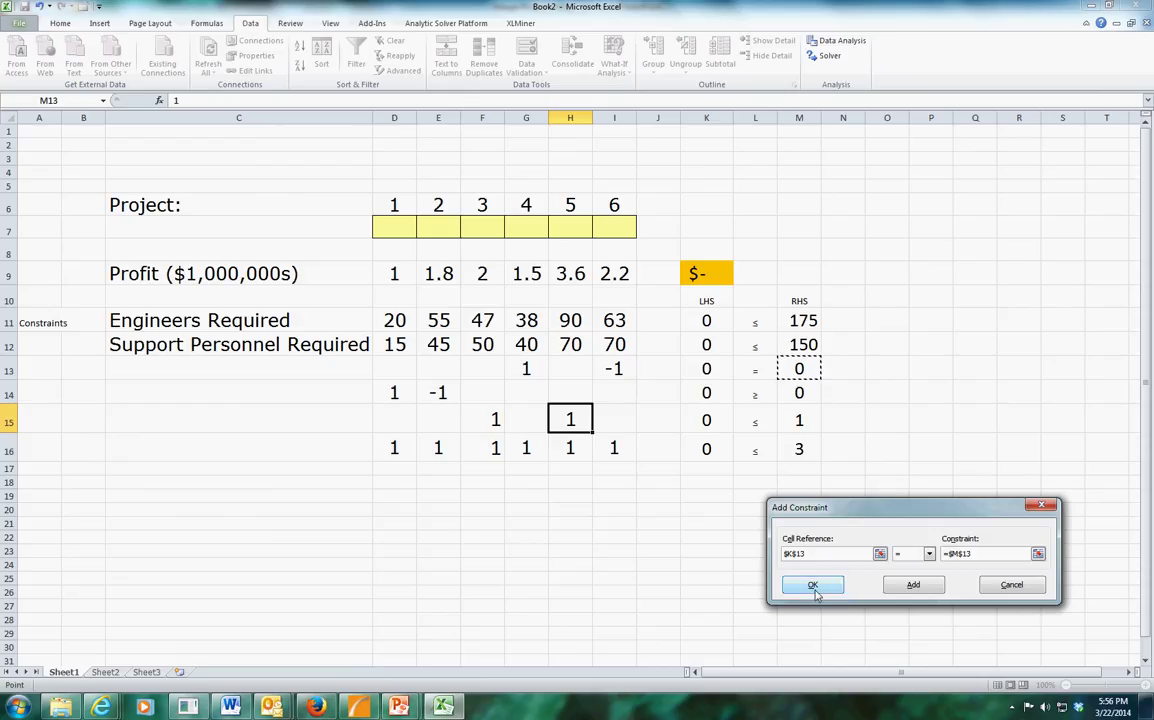
click(914, 586)
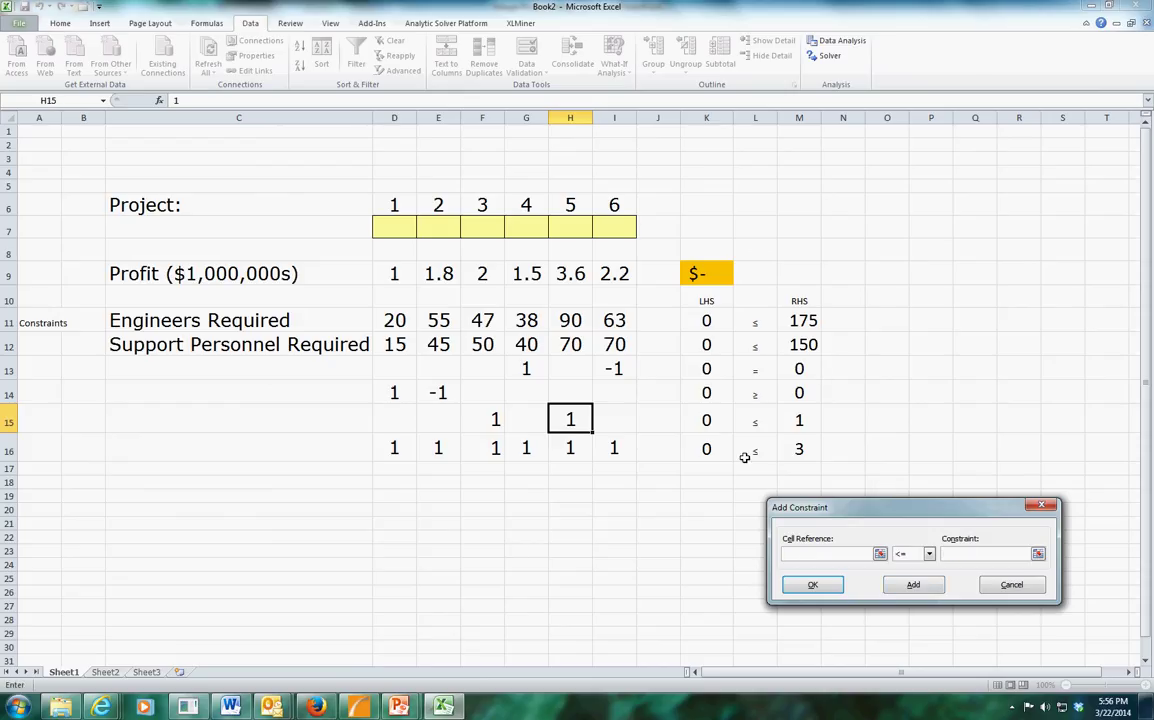
- Add a constraint requiring the project 1 and 2 relation in K14 >= M14
click(706, 393)
click(929, 554)
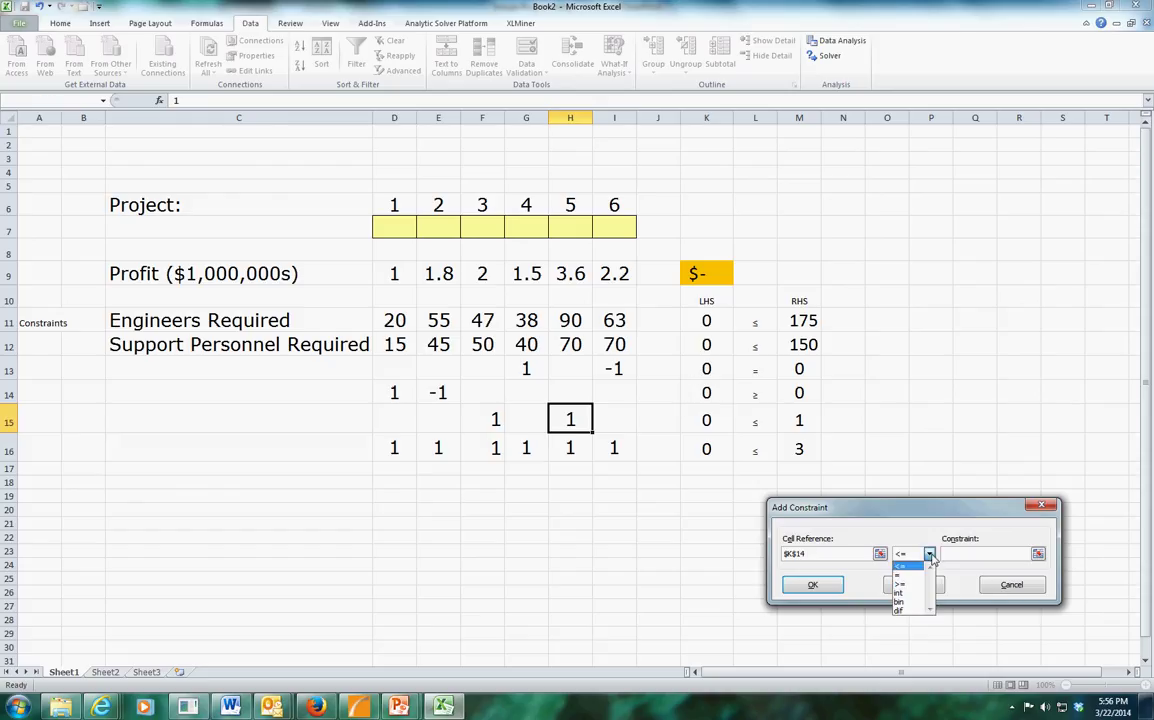
click(903, 584)
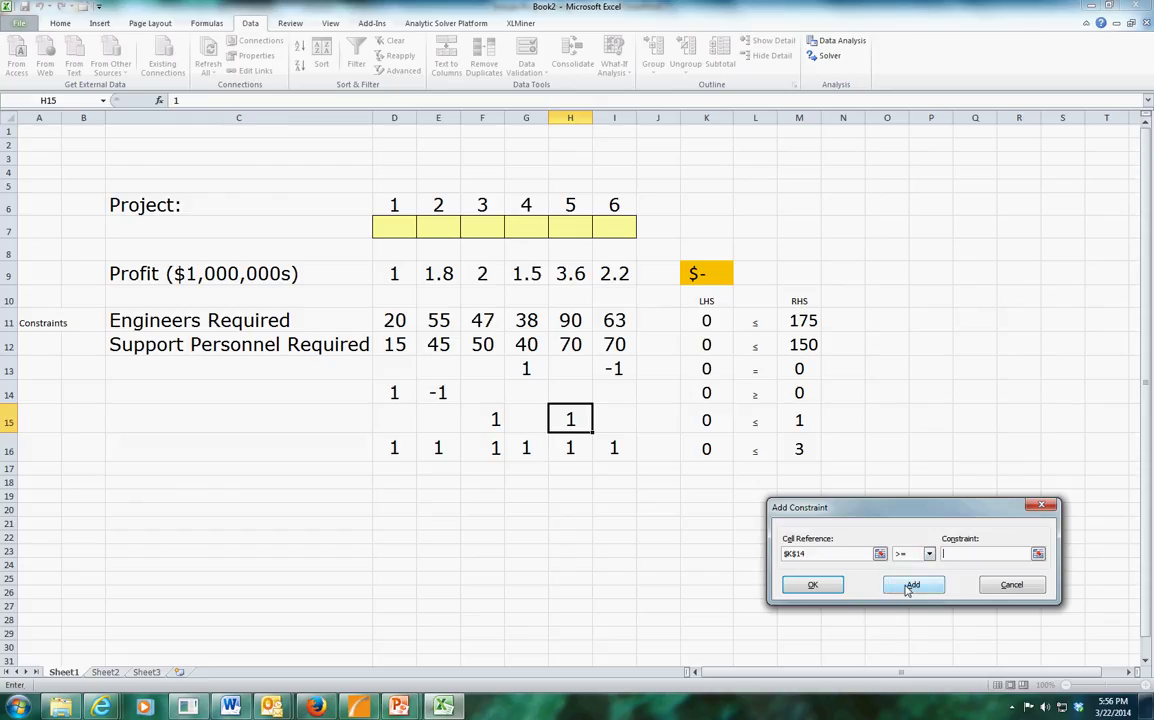
click(798, 393)
click(905, 588)
- Add the last constraint, K15:K16 <= M15:M16, and return to the Solver parameters
drag(698, 421, 698, 449)
click(955, 556)
drag(800, 420, 815, 452)
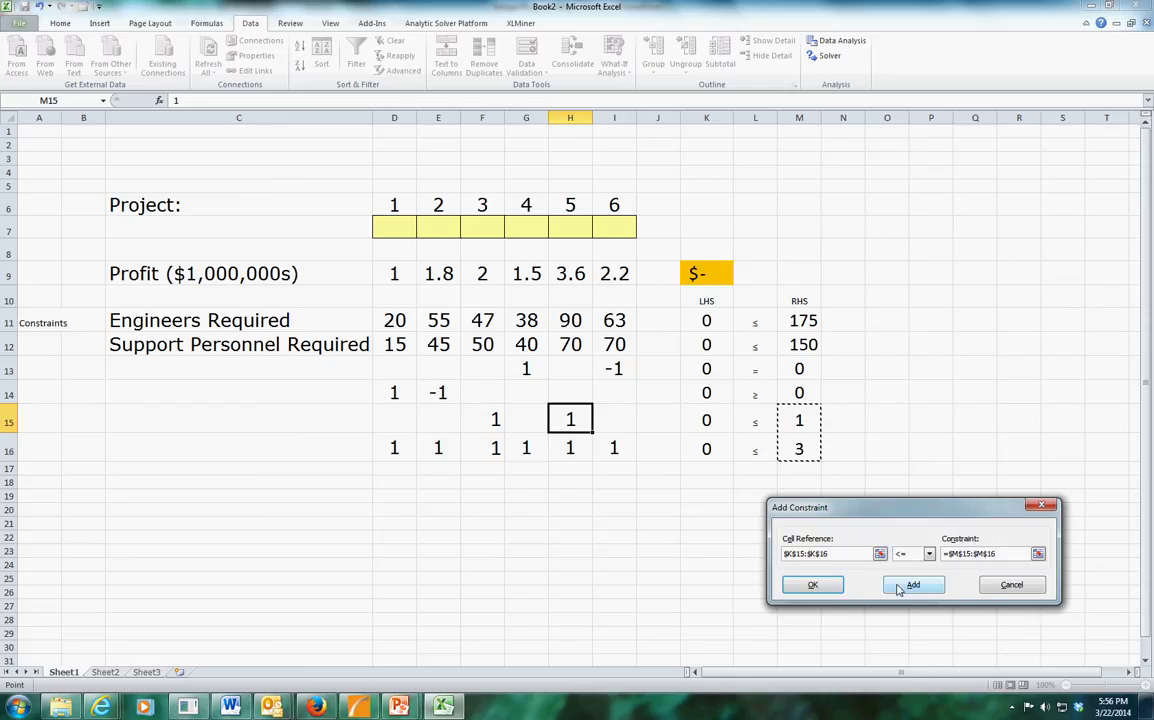
click(812, 585)
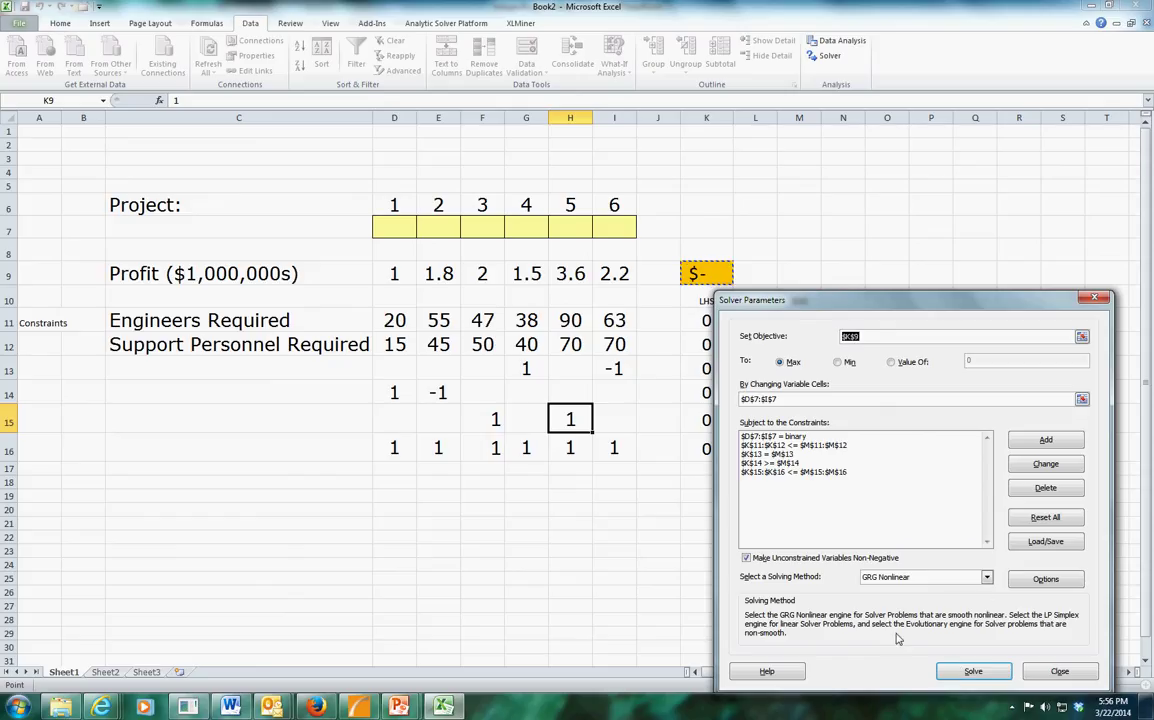
- Choose Simplex LP as the solving method and check Solver's integer constraint options
click(910, 577)
click(906, 600)
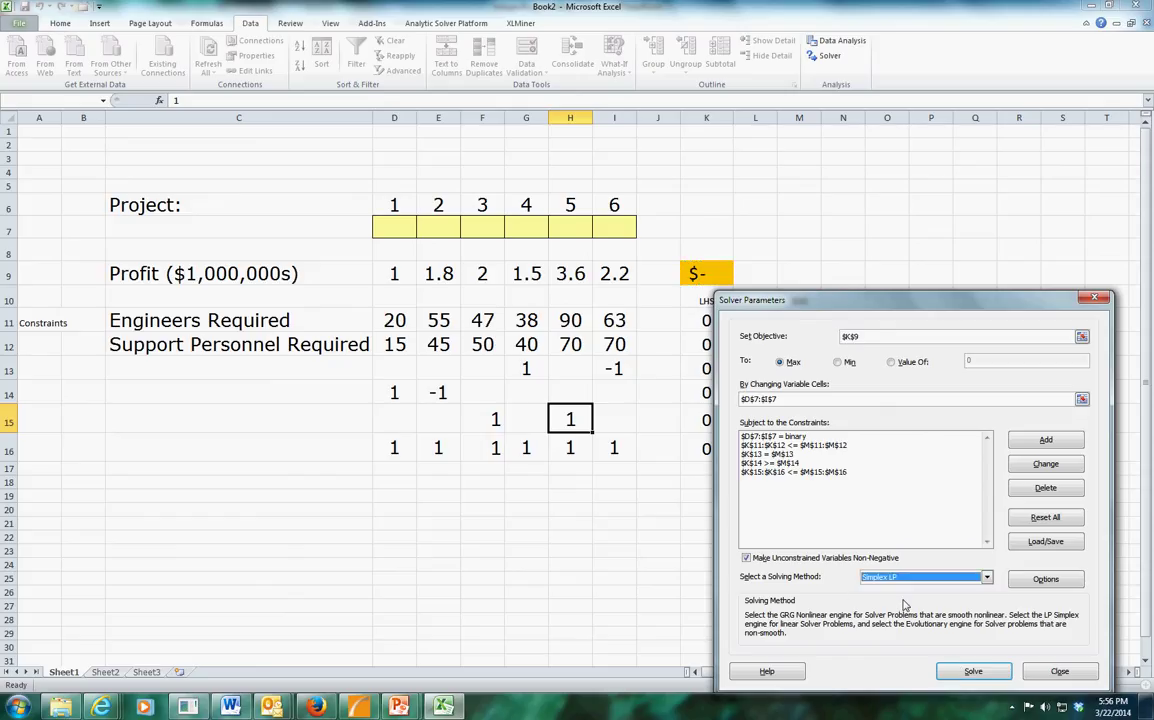
click(1044, 580)
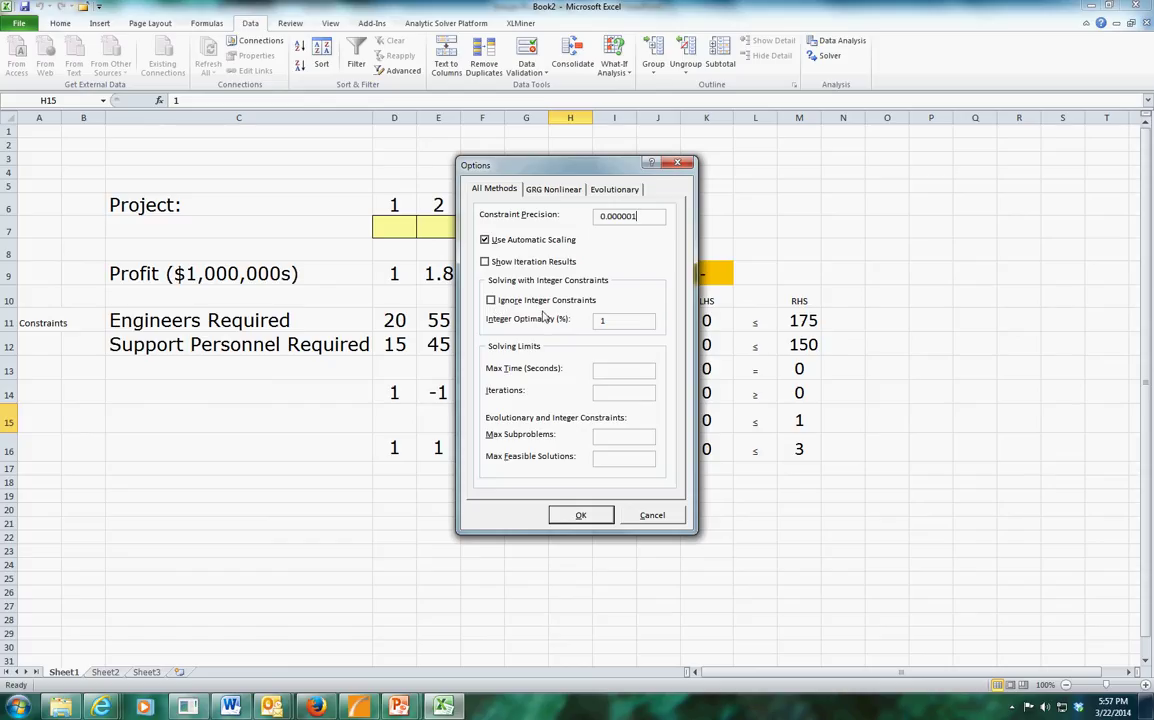
click(578, 516)
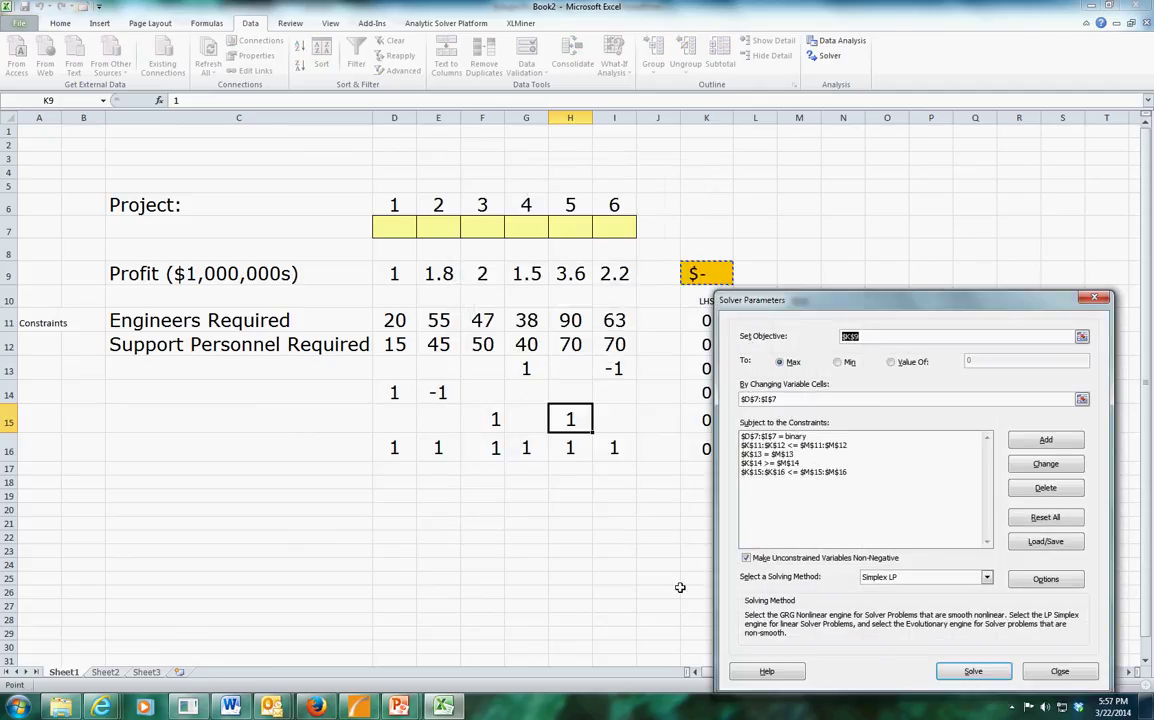
- Solve the model keeping the Solver solution, and widen column K to fit the total profit
click(966, 671)
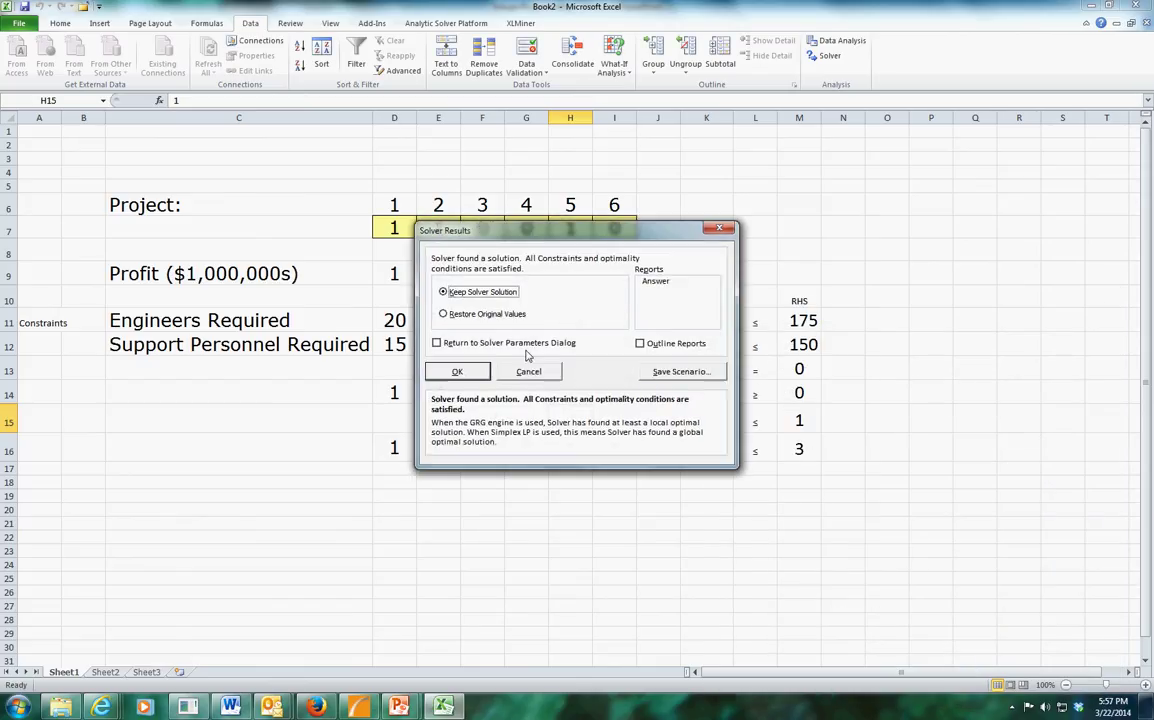
drag(518, 236, 690, 432)
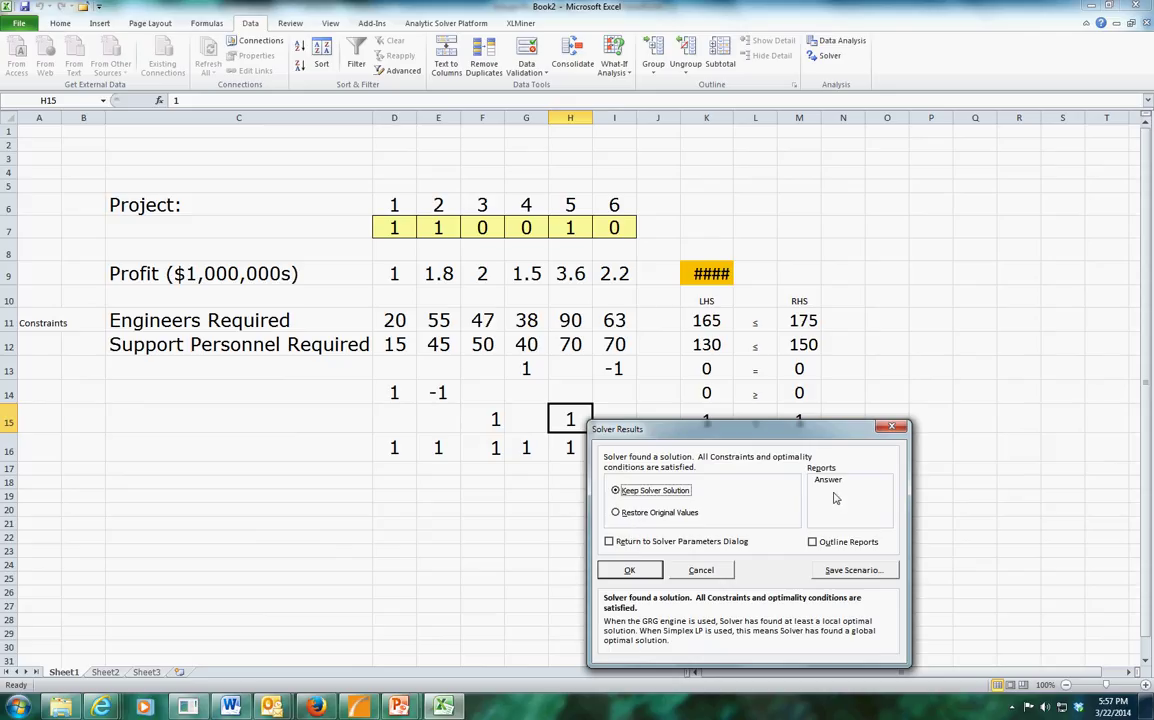
click(629, 571)
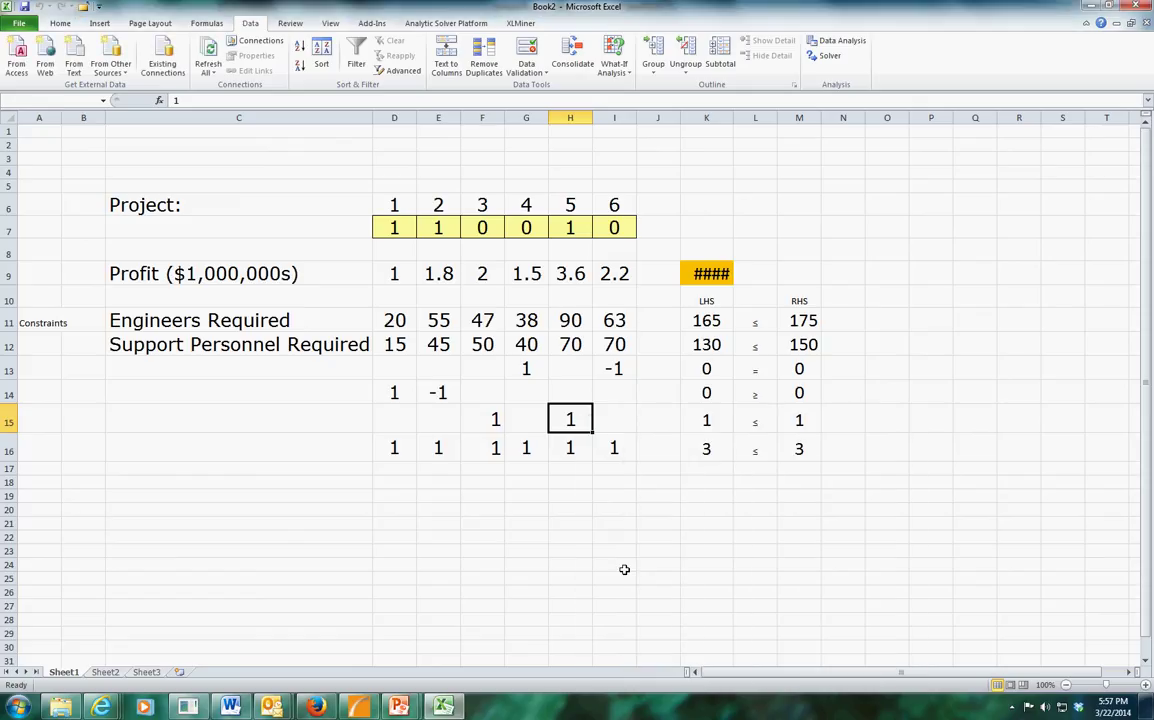
drag(731, 113, 763, 119)
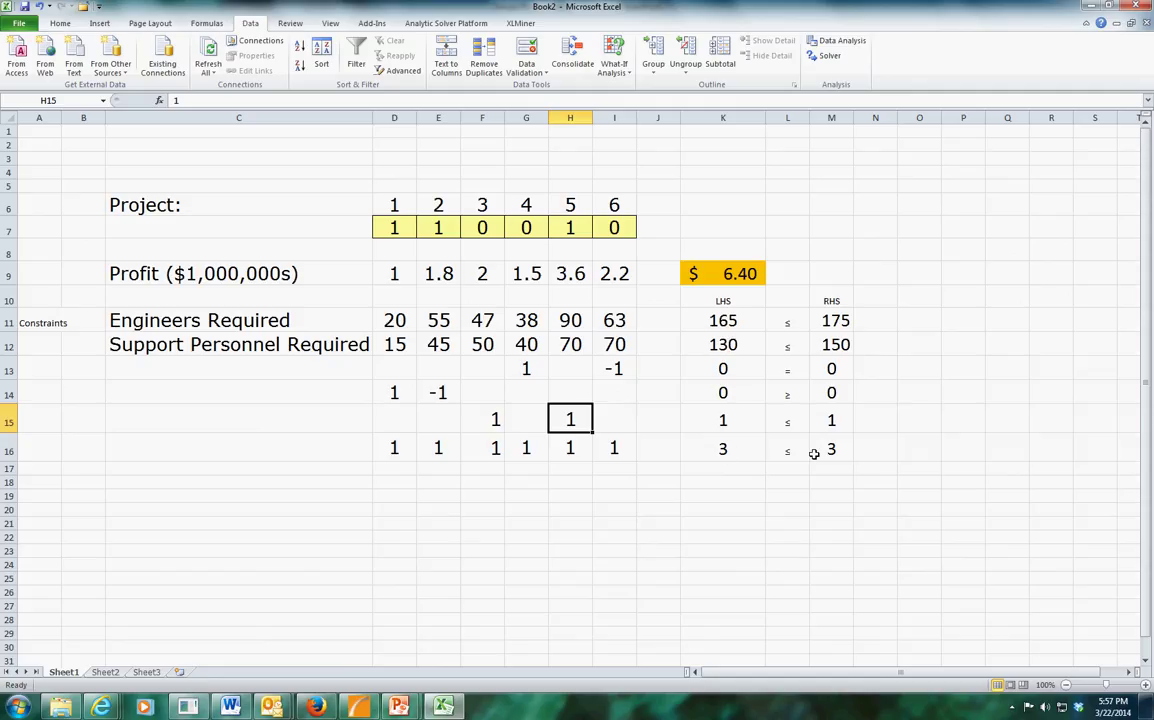
- Review the project decisions in D7:I7 and the constraint signs and limits in L11:M16
click(397, 228)
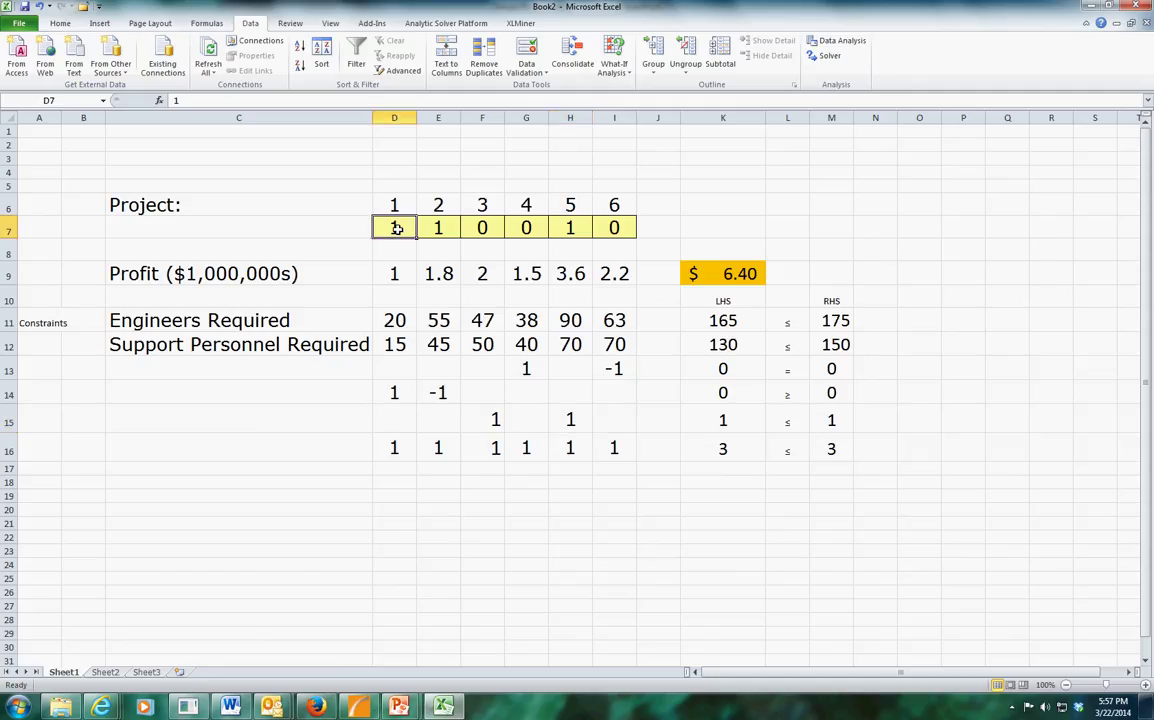
click(434, 228)
click(483, 230)
click(524, 226)
click(567, 228)
click(617, 228)
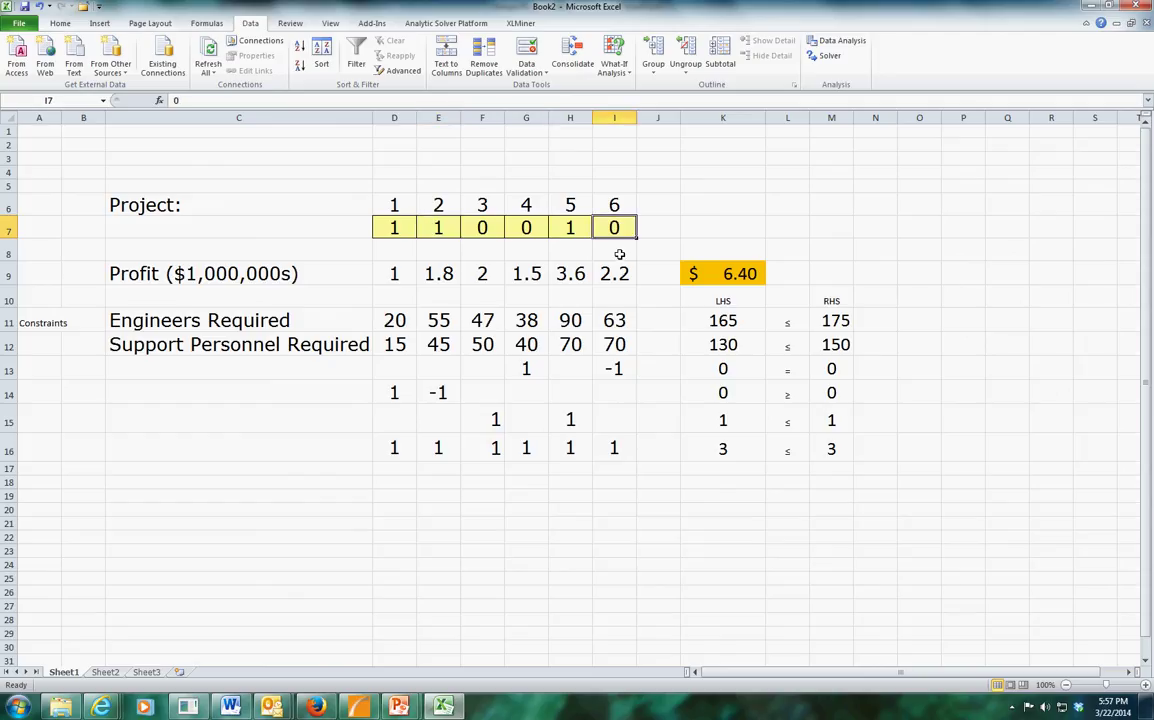
drag(787, 322, 840, 448)
drag(787, 369, 787, 395)
- Increase the font size of the constraint signs in L11:L16 by three steps
drag(783, 320, 786, 445)
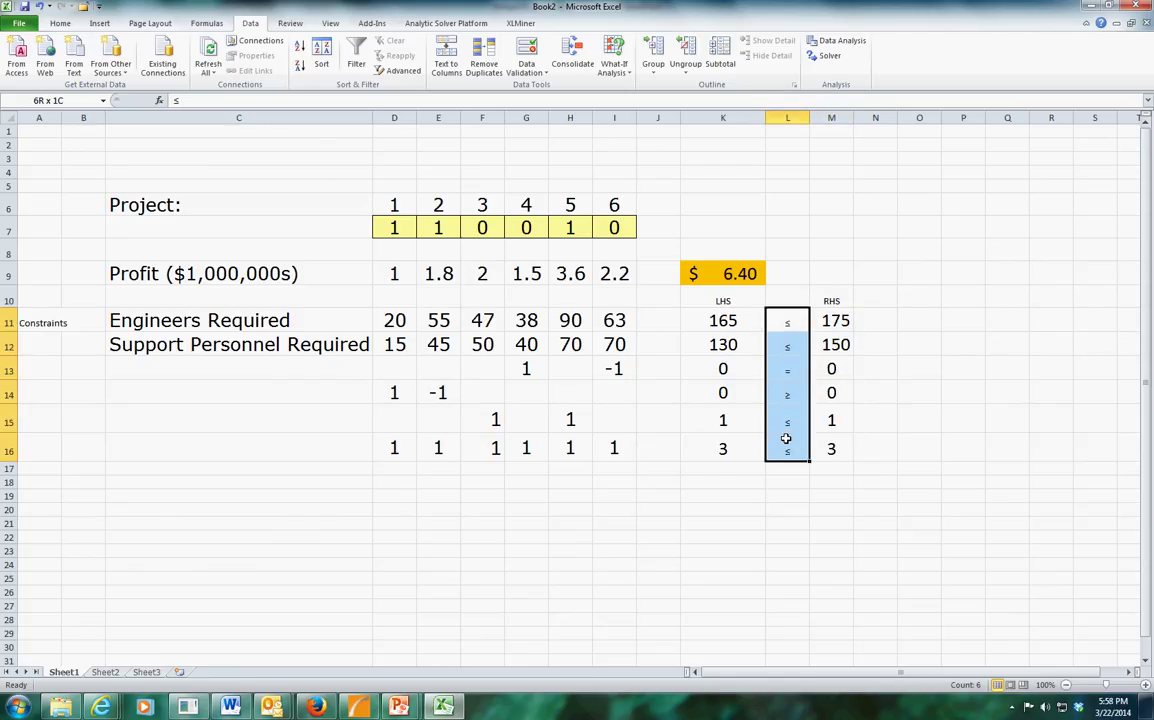
click(63, 23)
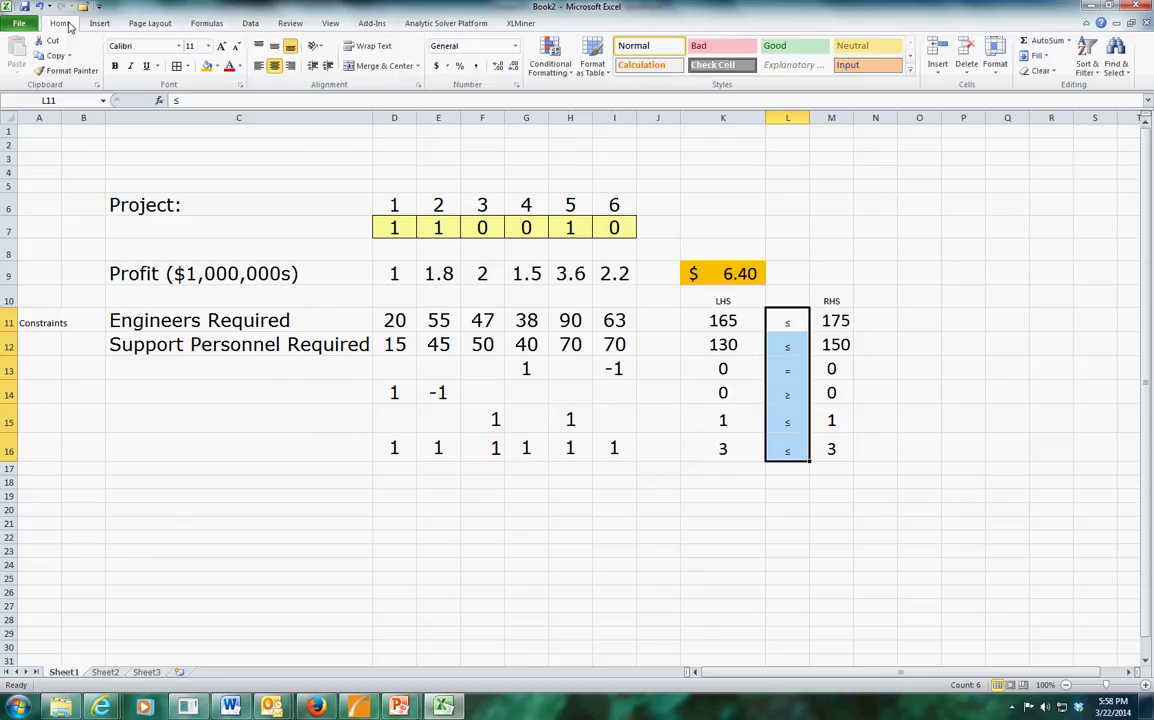
click(222, 48)
click(222, 48)
click(222, 48)
click(735, 488)
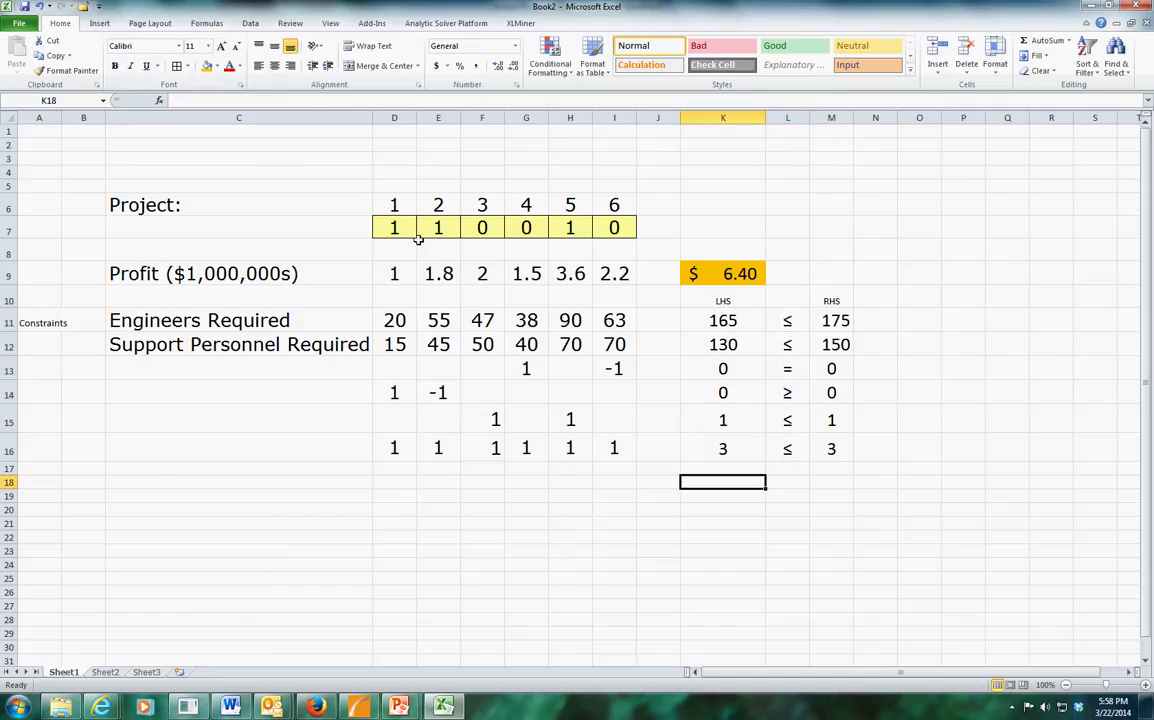